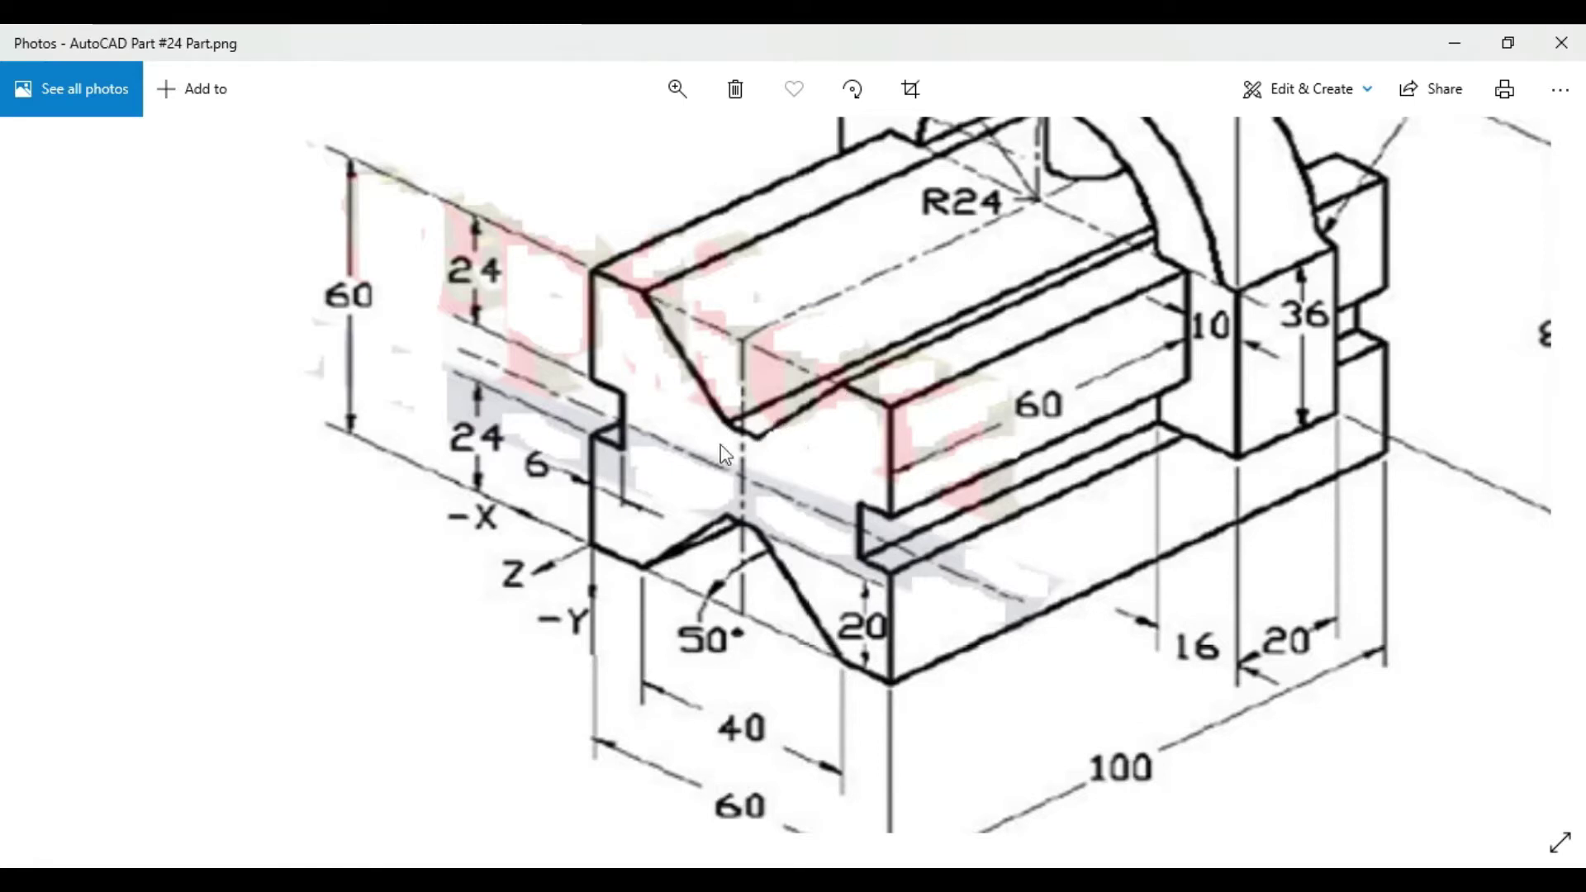
Switch from the reference drawing to ZW3D and start a new sketch on the XZ datum plane
{"action": "scroll", "coordinate": [830, 603], "scroll_direction": "down", "scroll_amount": 3}
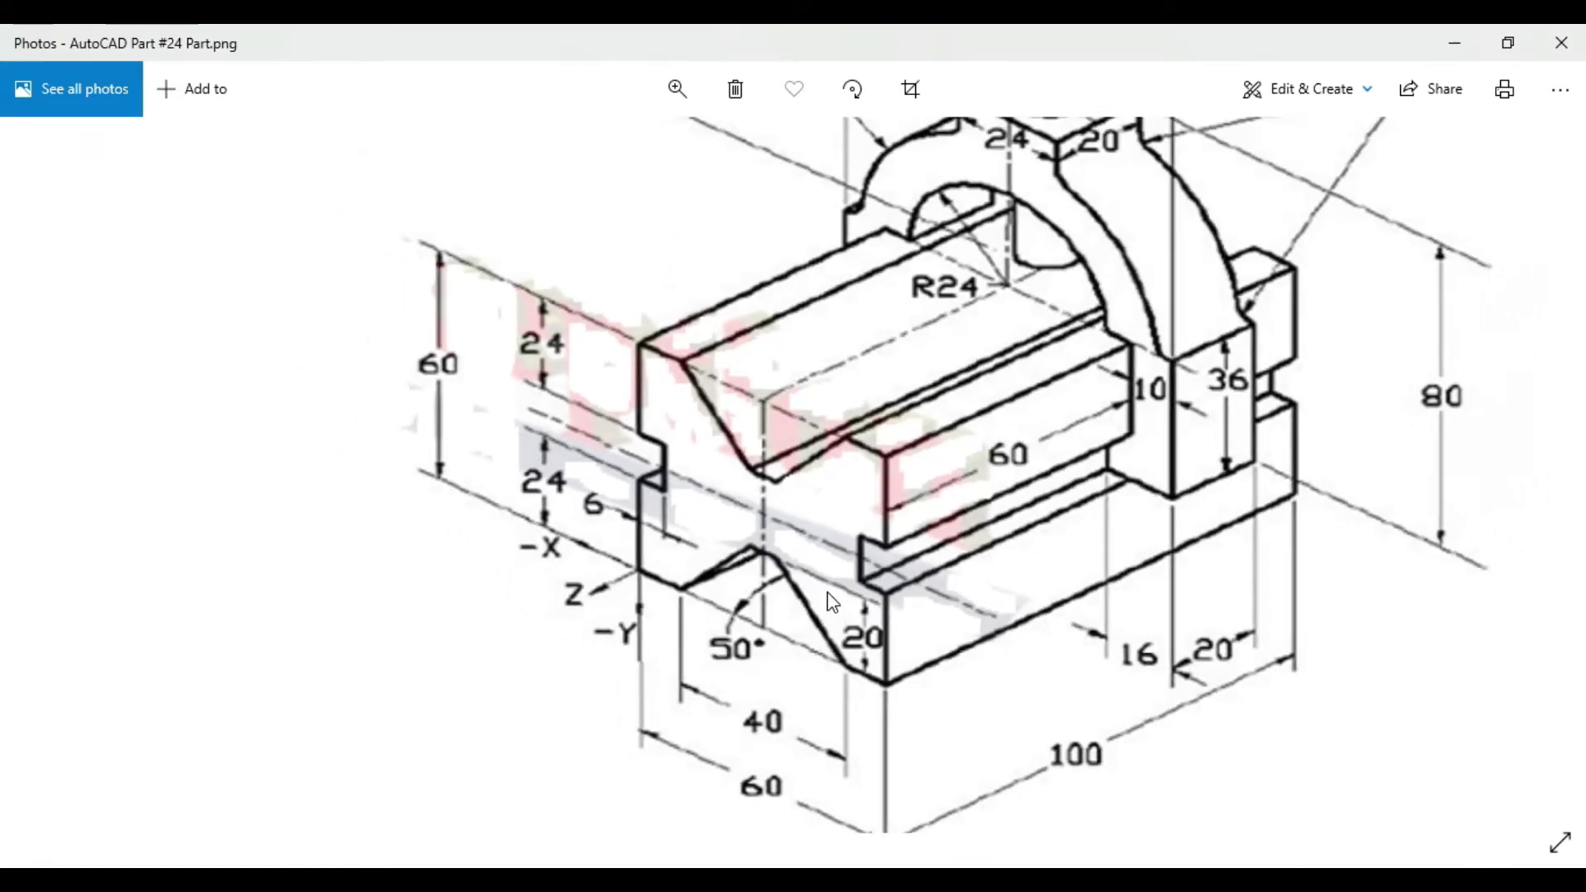
{"action": "left_click_drag", "start_coordinate": [830, 607], "coordinate": [817, 517]}
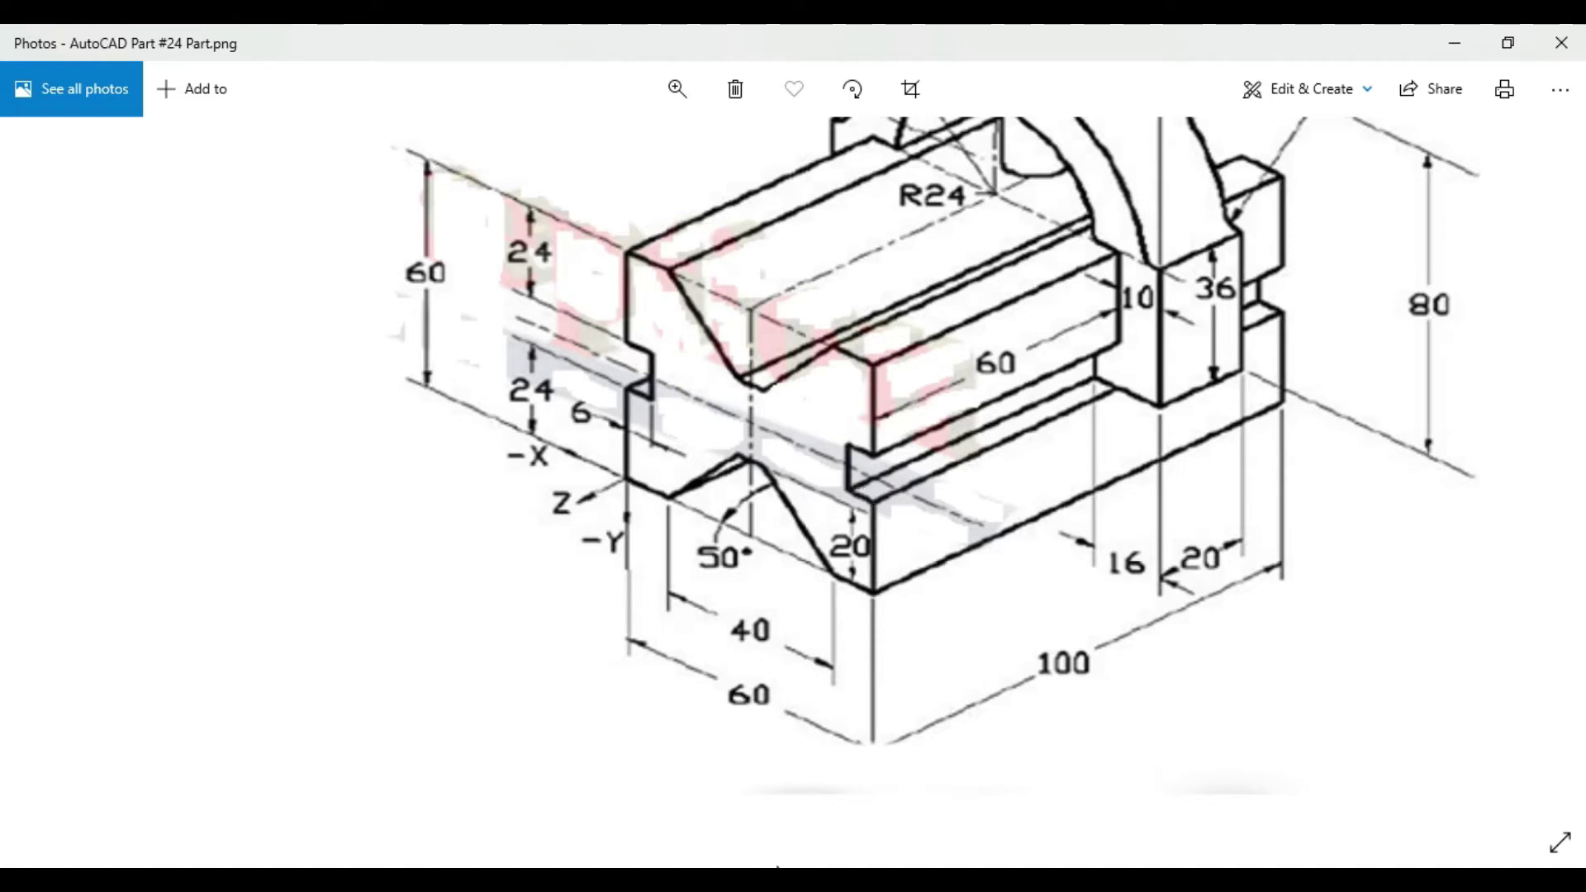
{"action": "left_click", "coordinate": [778, 877]}
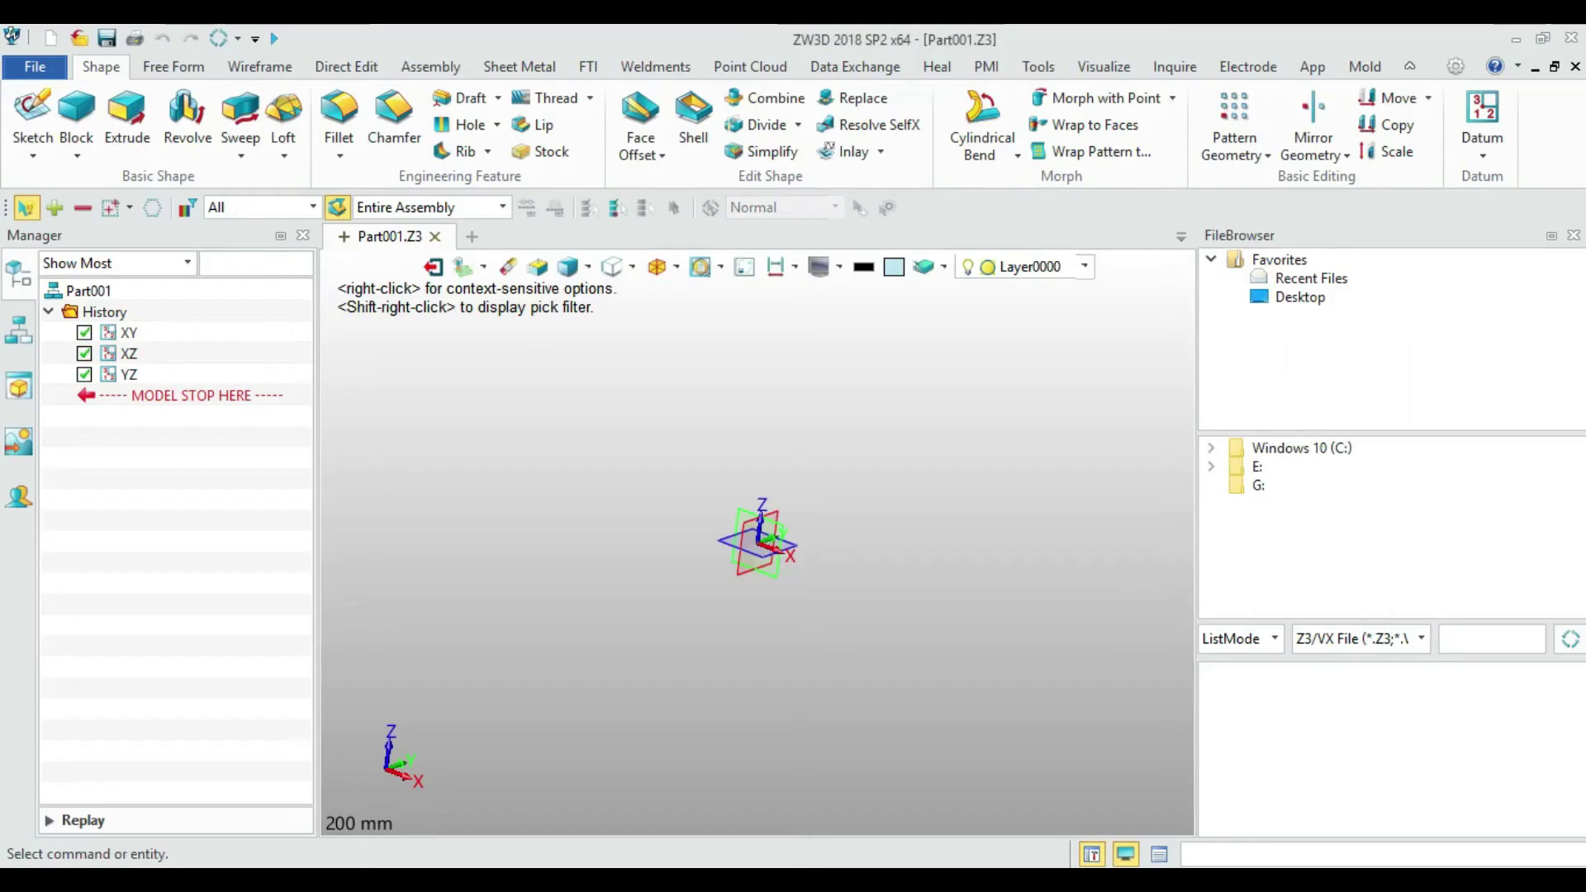
{"action": "left_click", "coordinate": [20, 132]}
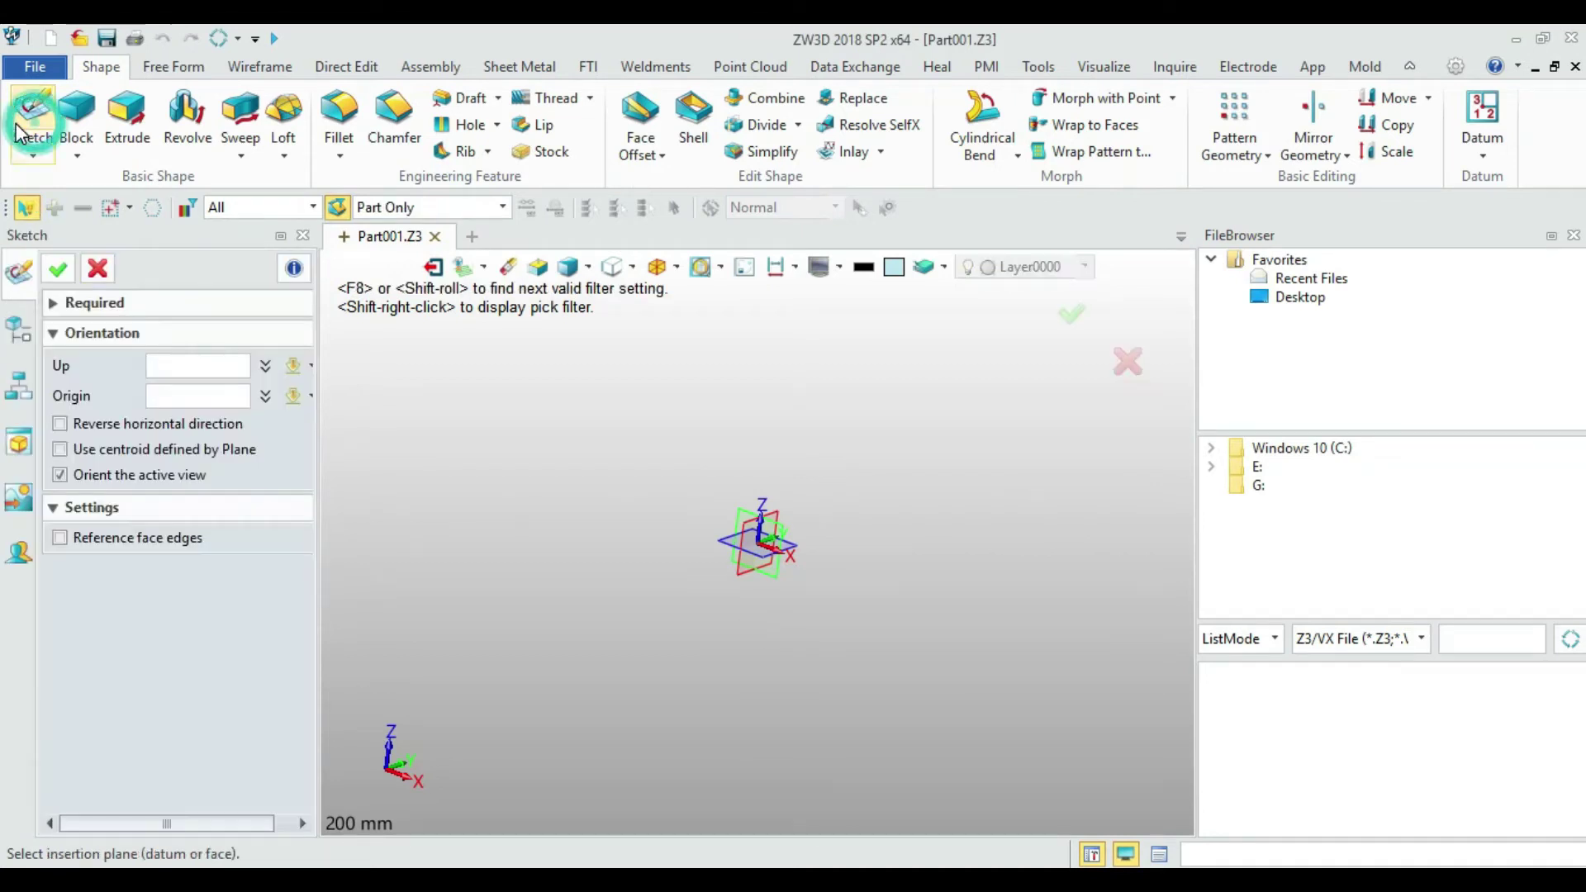
{"action": "left_click", "coordinate": [741, 508]}
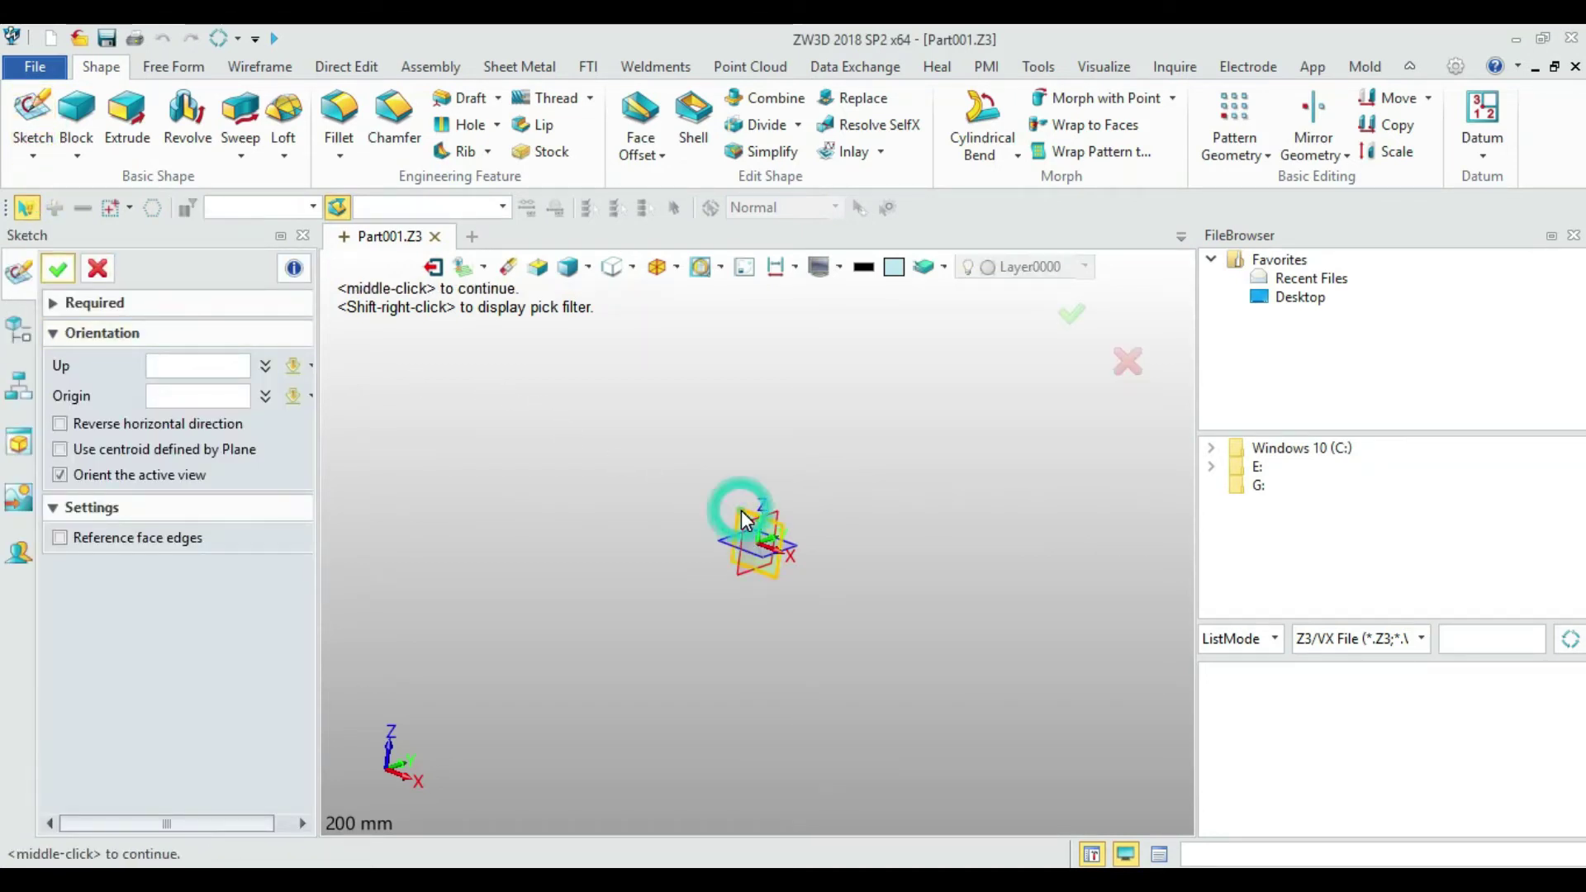
{"action": "left_click", "coordinate": [1068, 315]}
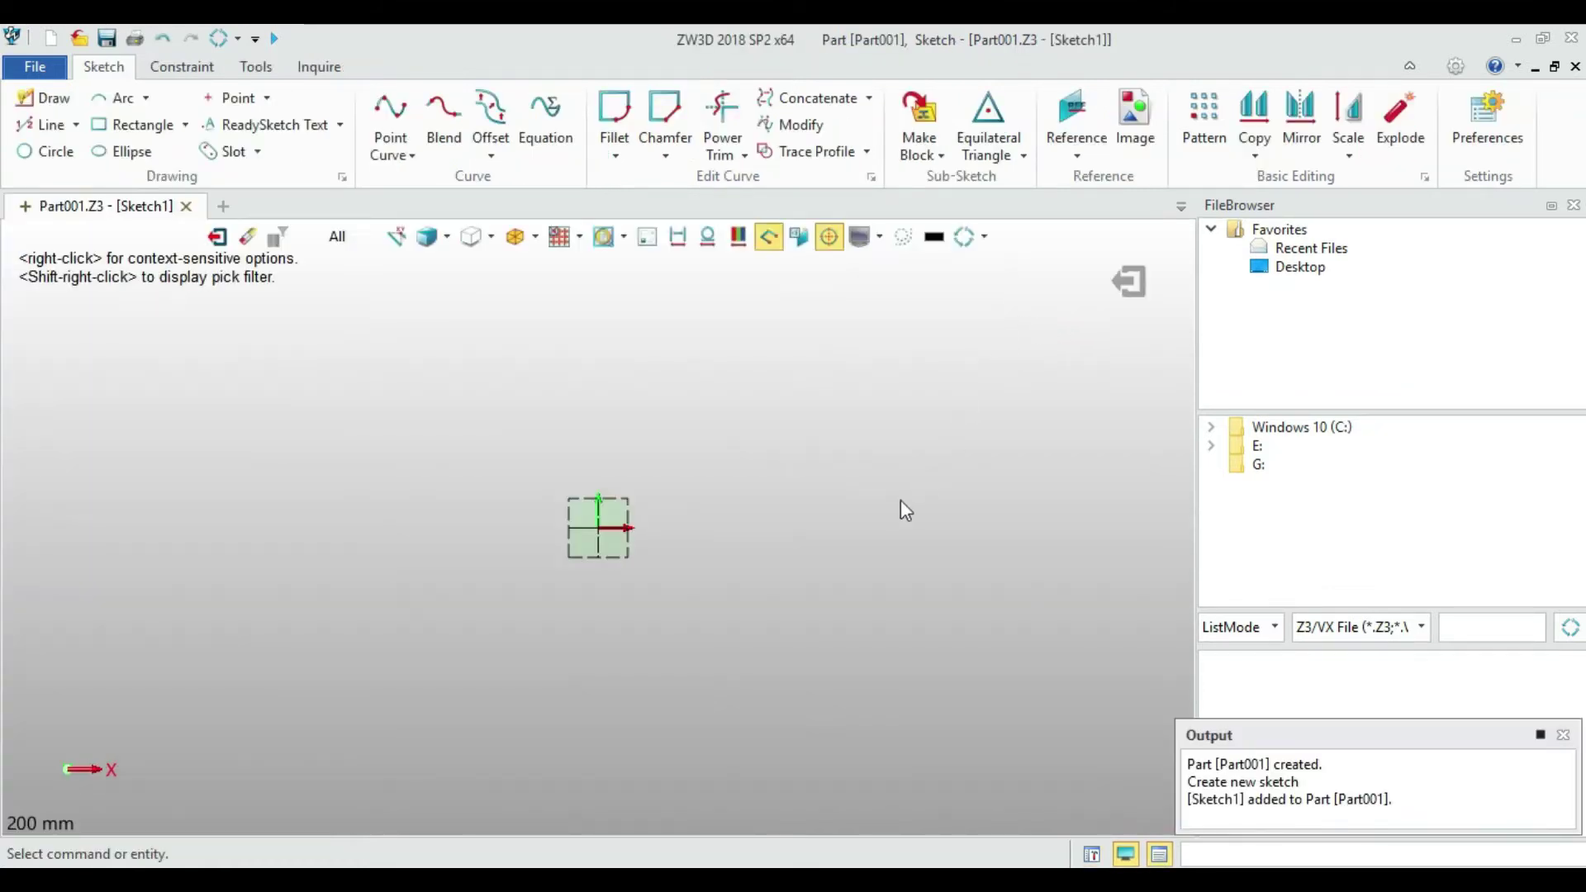
Draw connected lines below and beside the origin: bottom edge about 20.6 mm, side about 36.7 mm, and a notch about 7.6 by 14.7 mm
{"action": "left_click", "coordinate": [42, 99]}
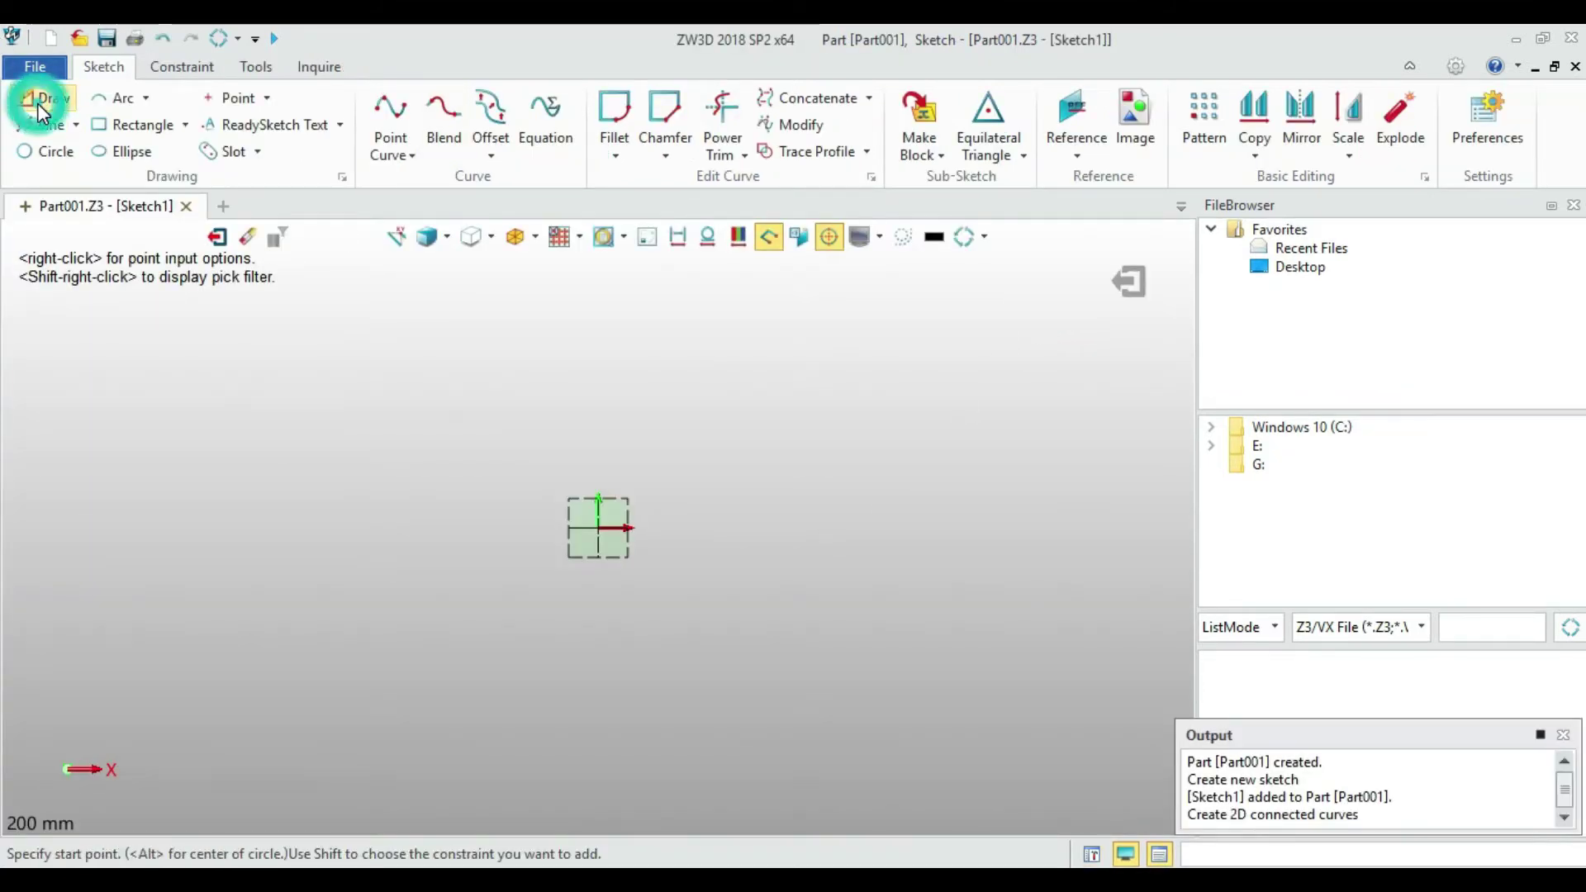
{"action": "left_click", "coordinate": [596, 623]}
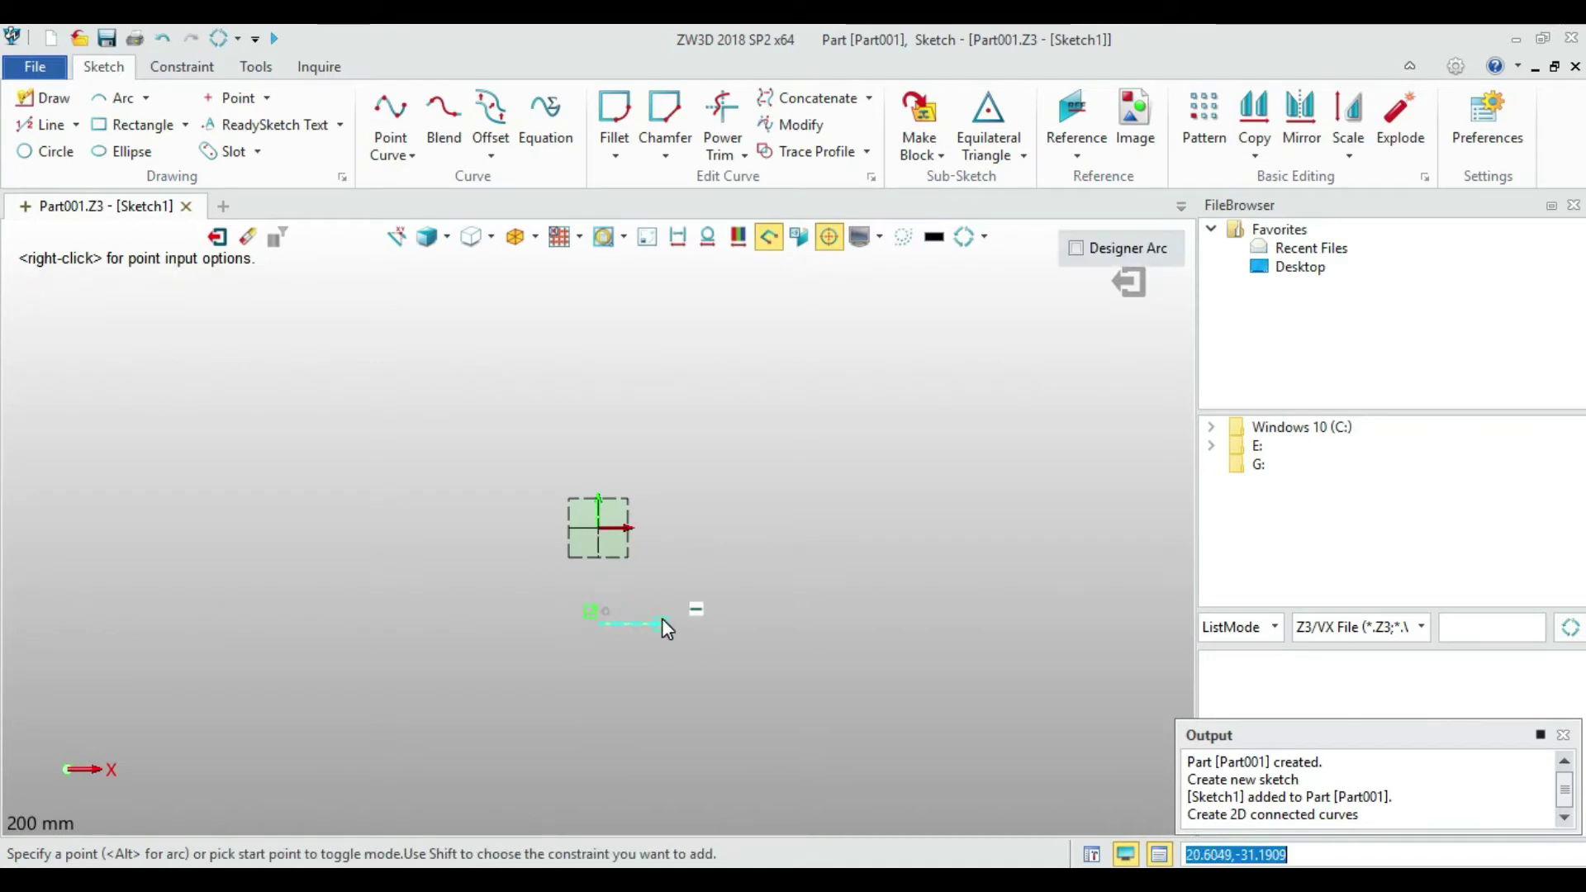
{"action": "left_click", "coordinate": [662, 623]}
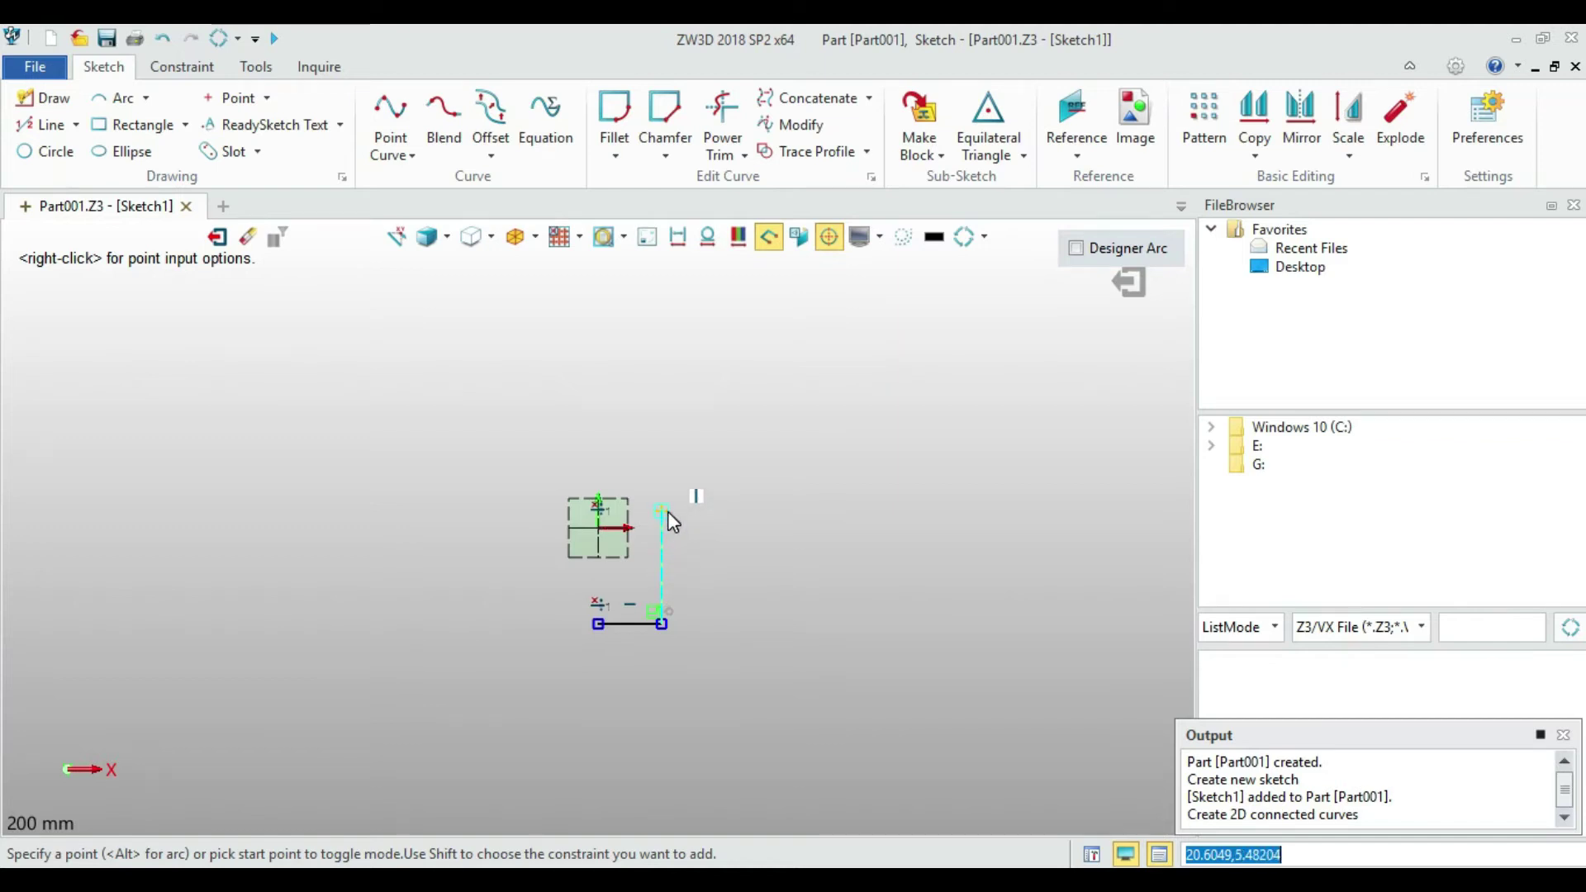
{"action": "left_click", "coordinate": [662, 508]}
{"action": "scroll", "coordinate": [647, 499], "scroll_direction": "up", "scroll_amount": 1}
{"action": "scroll", "coordinate": [647, 501], "scroll_direction": "up", "scroll_amount": 2}
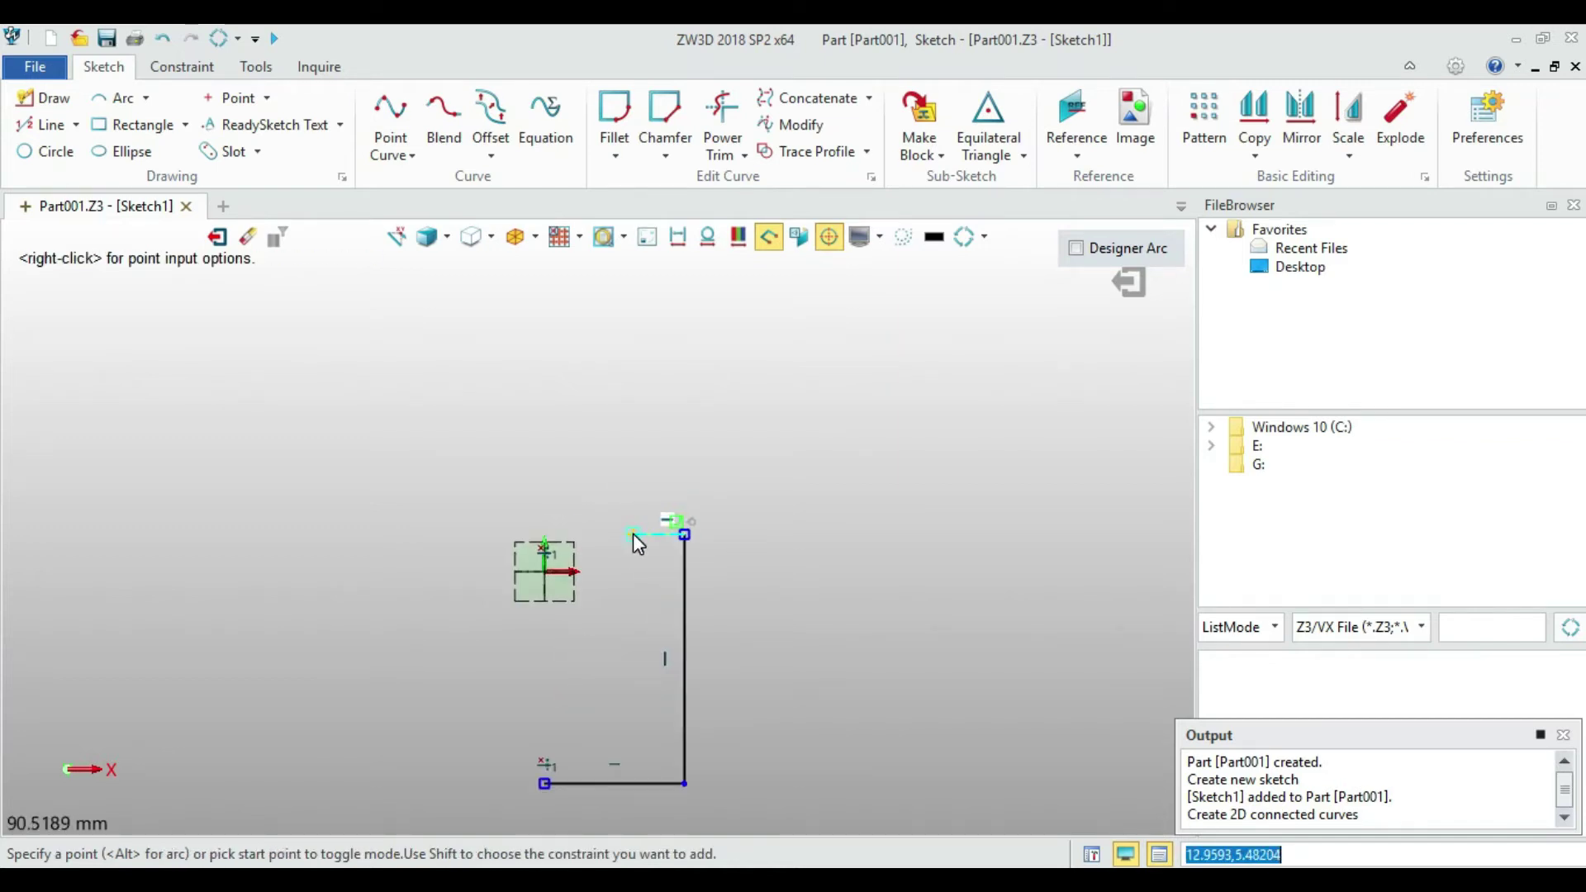
{"action": "left_click", "coordinate": [633, 533]}
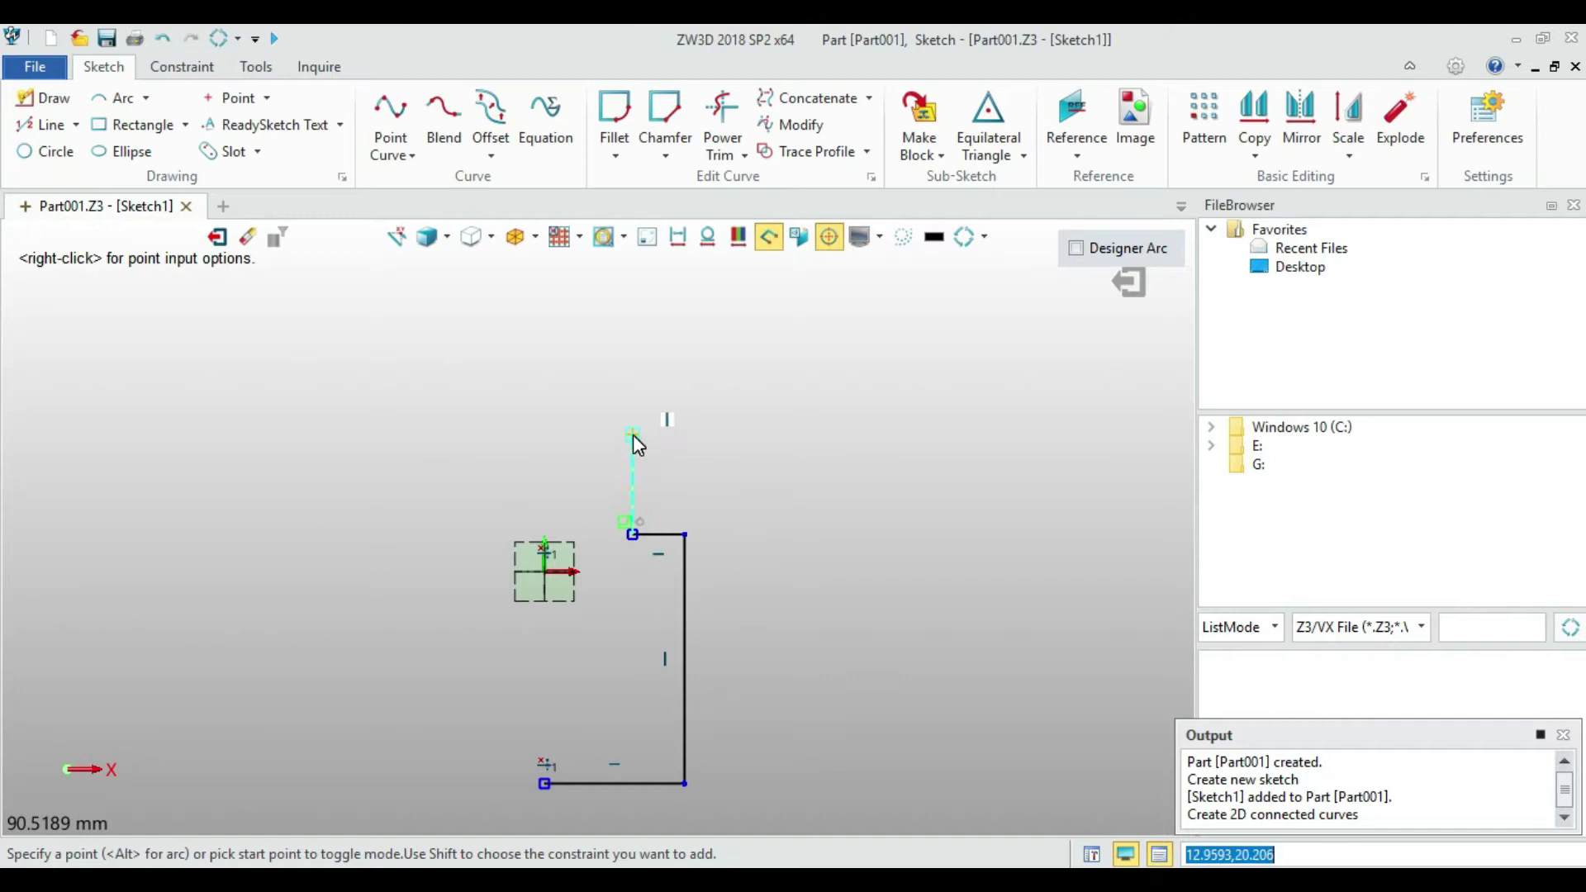
{"action": "left_click", "coordinate": [633, 435]}
{"action": "left_click", "coordinate": [685, 434]}
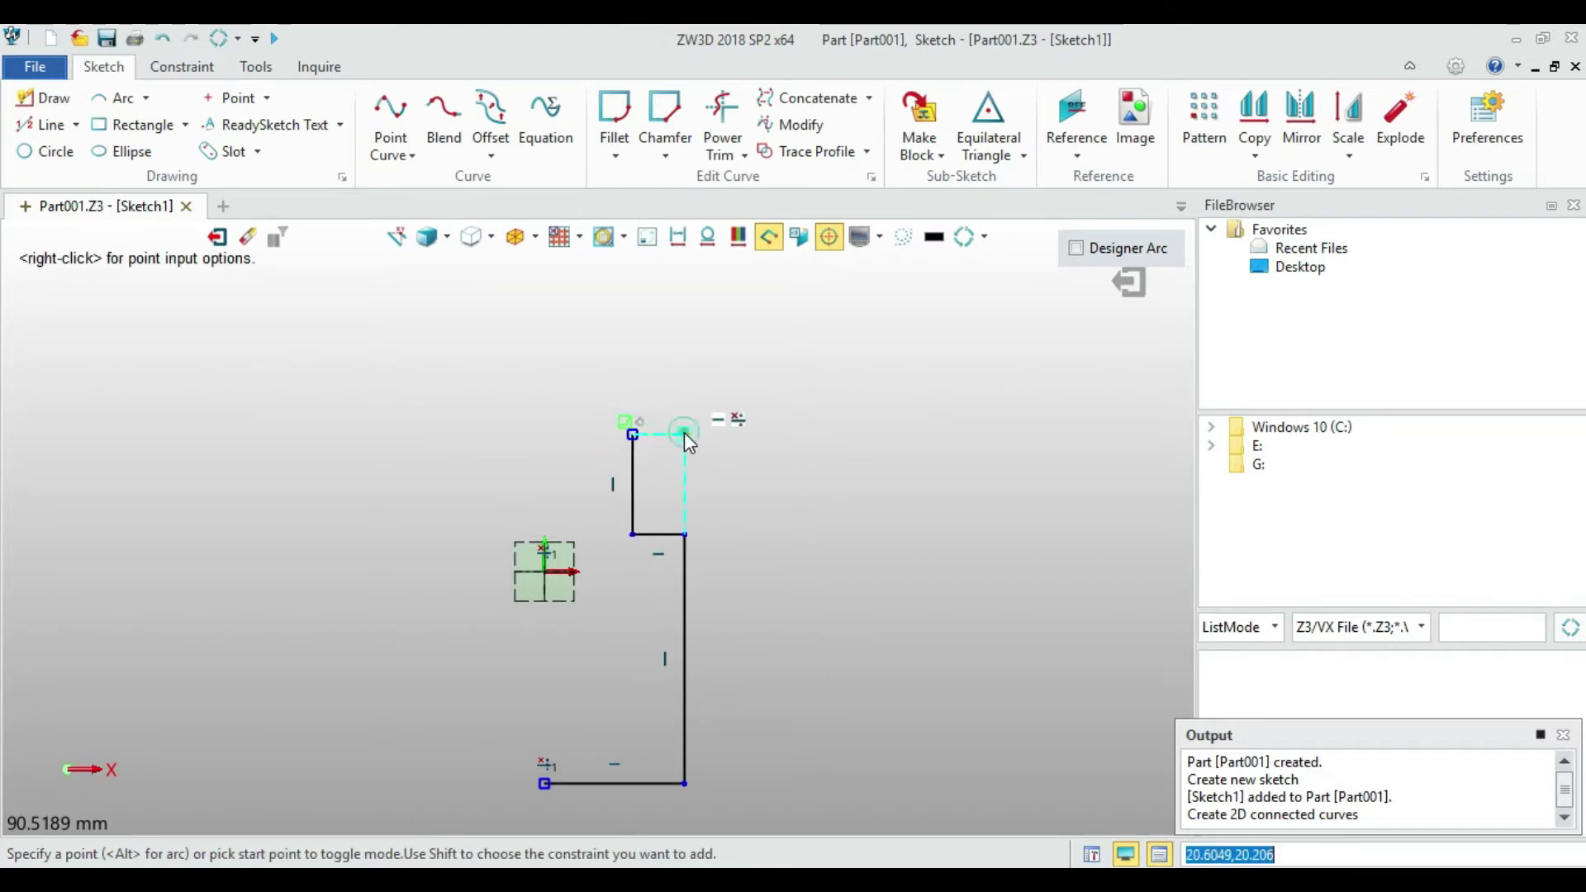
Continue the profile with a vertical side about 27.6 mm long and a horizontal top edge ending directly above the origin
{"action": "scroll", "coordinate": [686, 486], "scroll_direction": "down", "scroll_amount": 2}
{"action": "scroll", "coordinate": [685, 484], "scroll_direction": "down", "scroll_amount": 2}
{"action": "scroll", "coordinate": [684, 417], "scroll_direction": "up", "scroll_amount": 2}
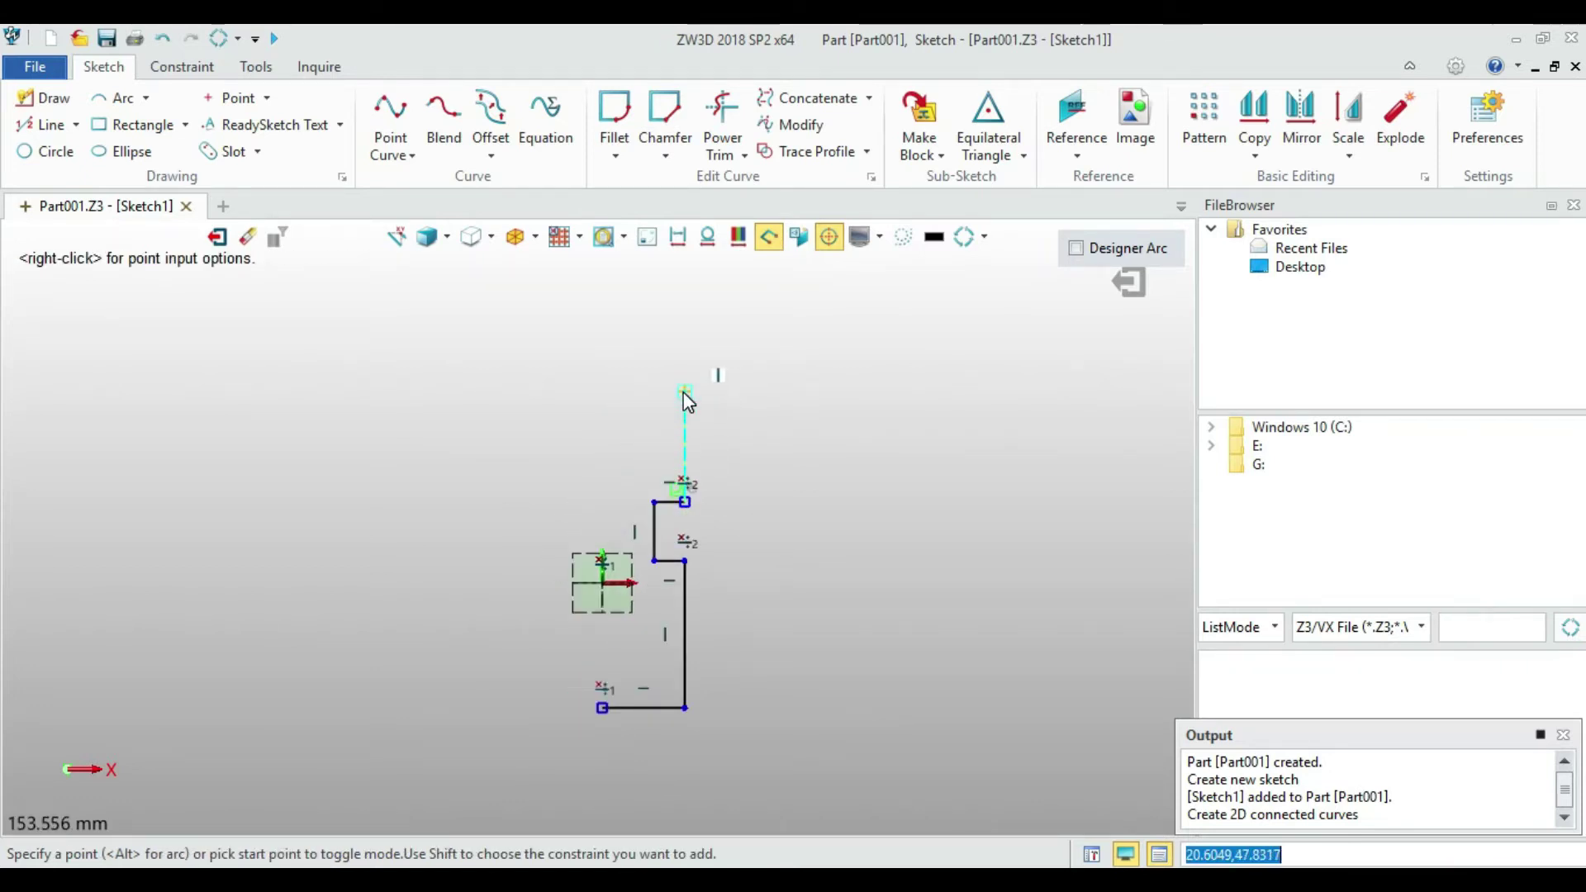
{"action": "left_click", "coordinate": [685, 391]}
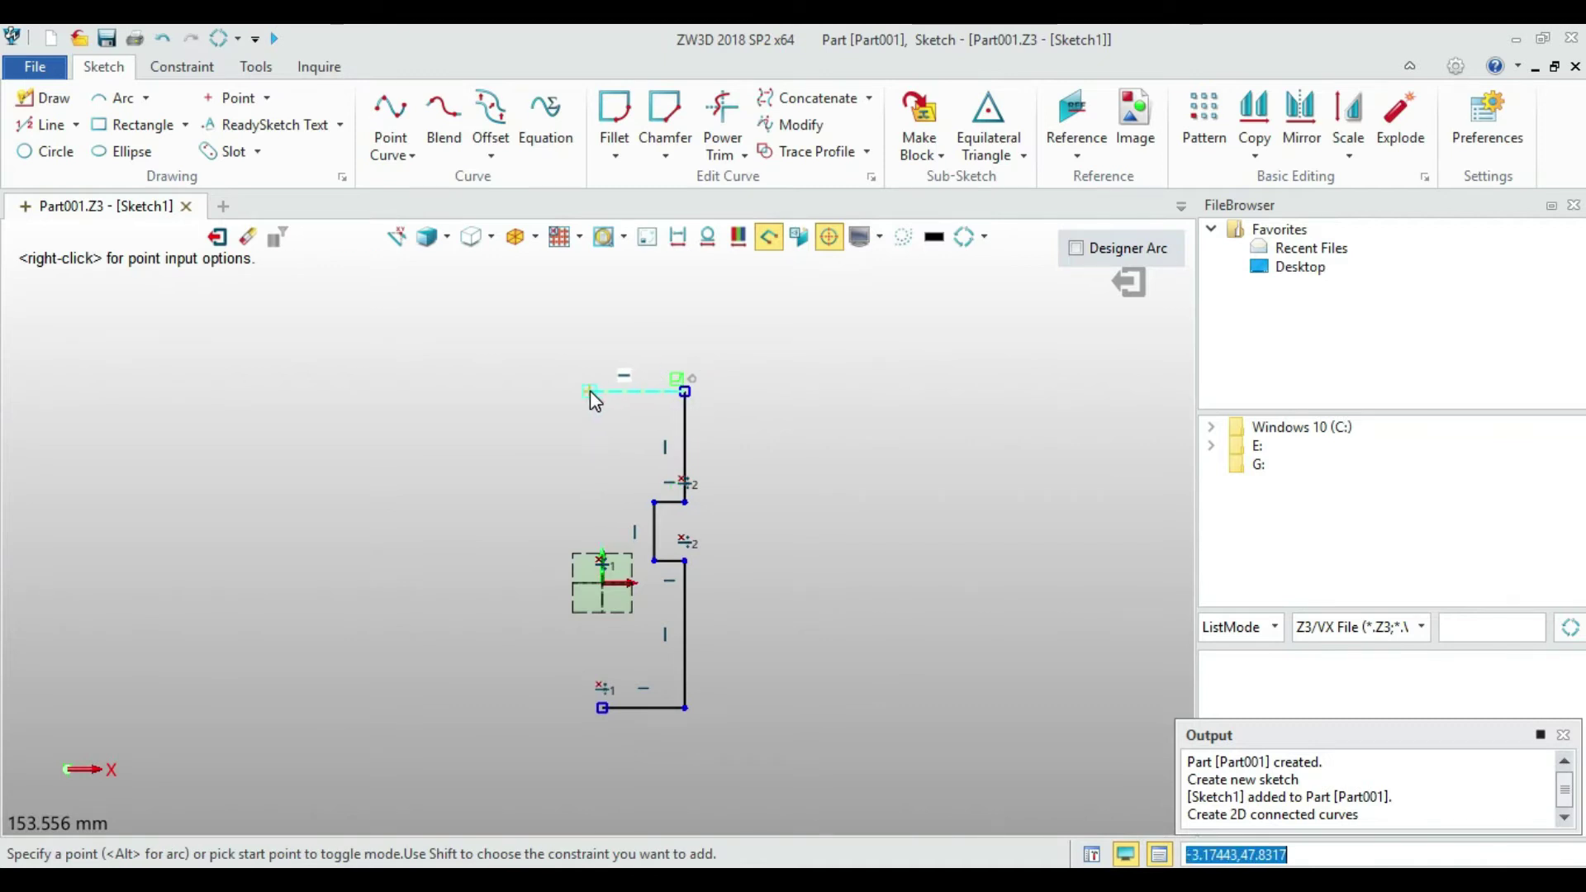
{"action": "left_click", "coordinate": [602, 392]}
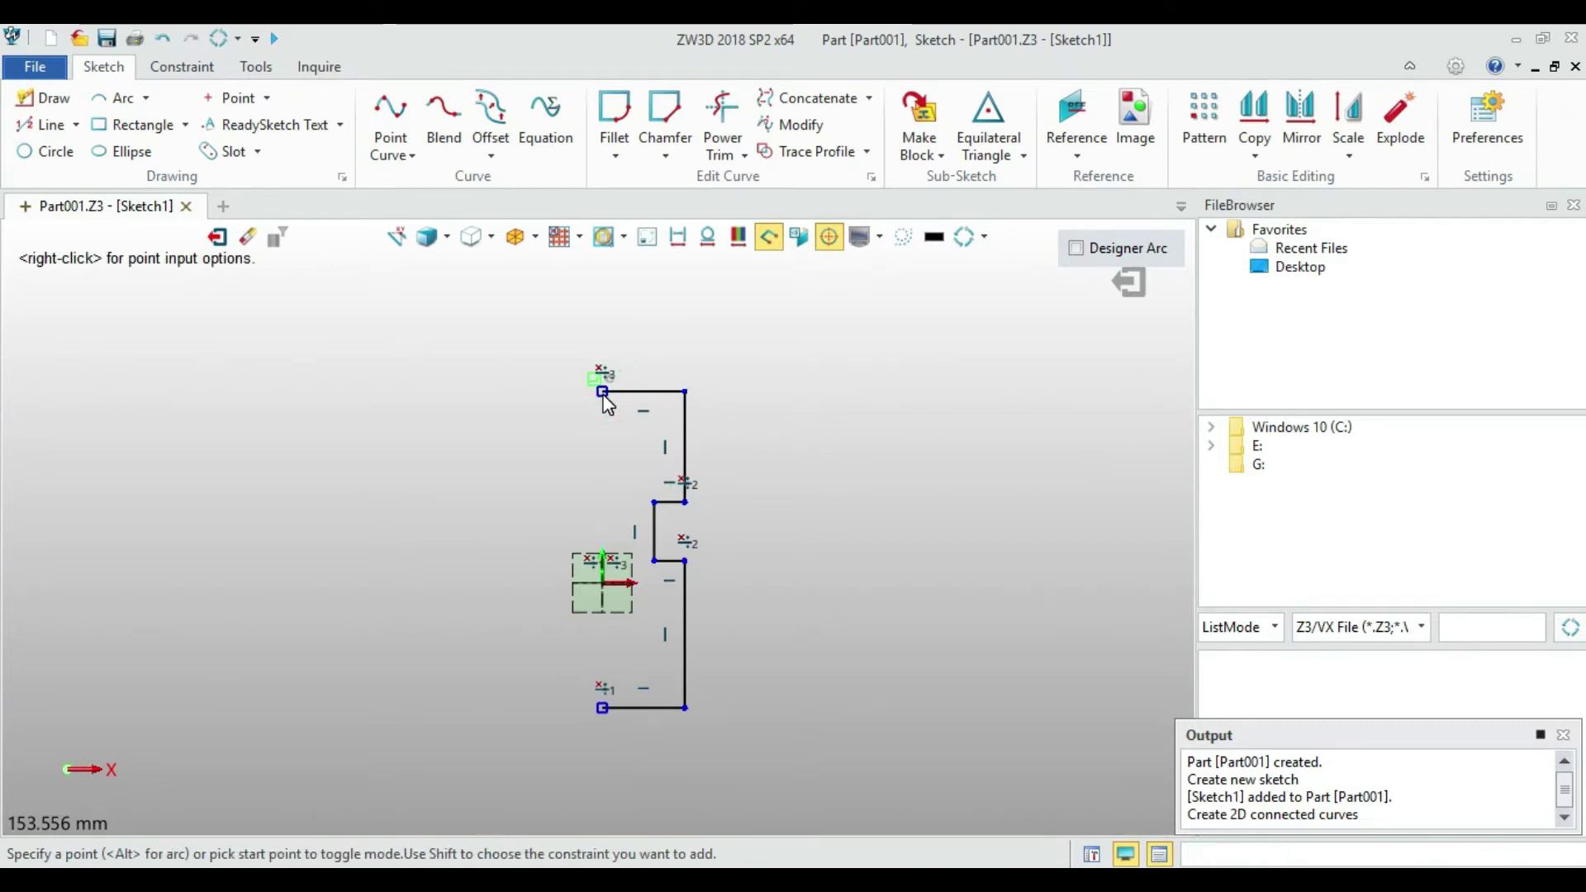
{"action": "middle_click", "coordinate": [607, 403]}
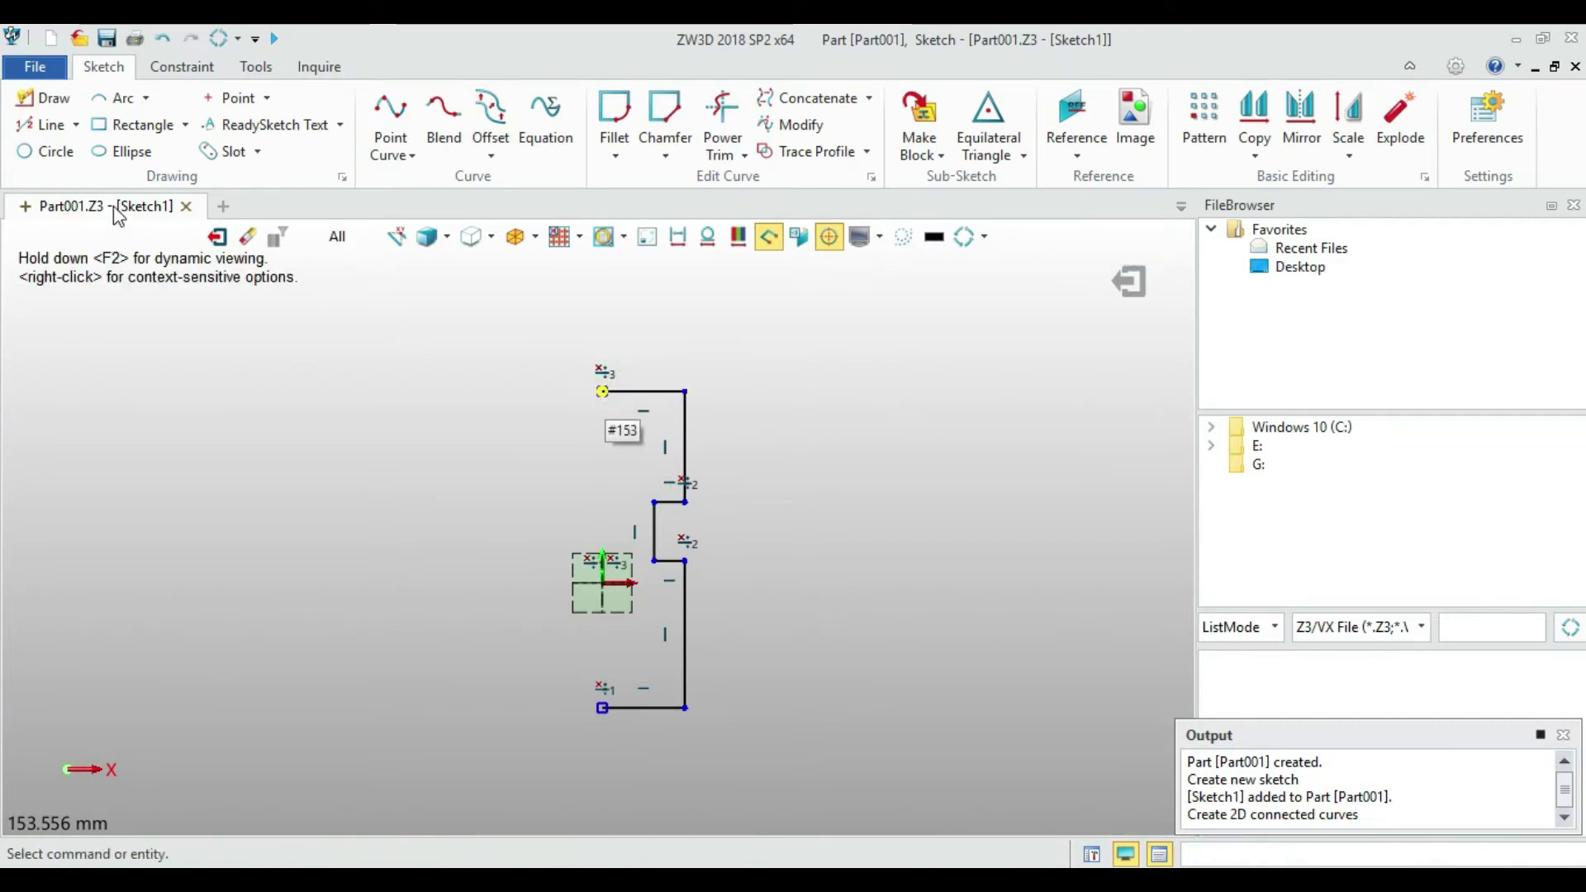
Draw a separate vertical line about 79 mm long to the left of the profile, level with its top and bottom edges
{"action": "left_click", "coordinate": [46, 126]}
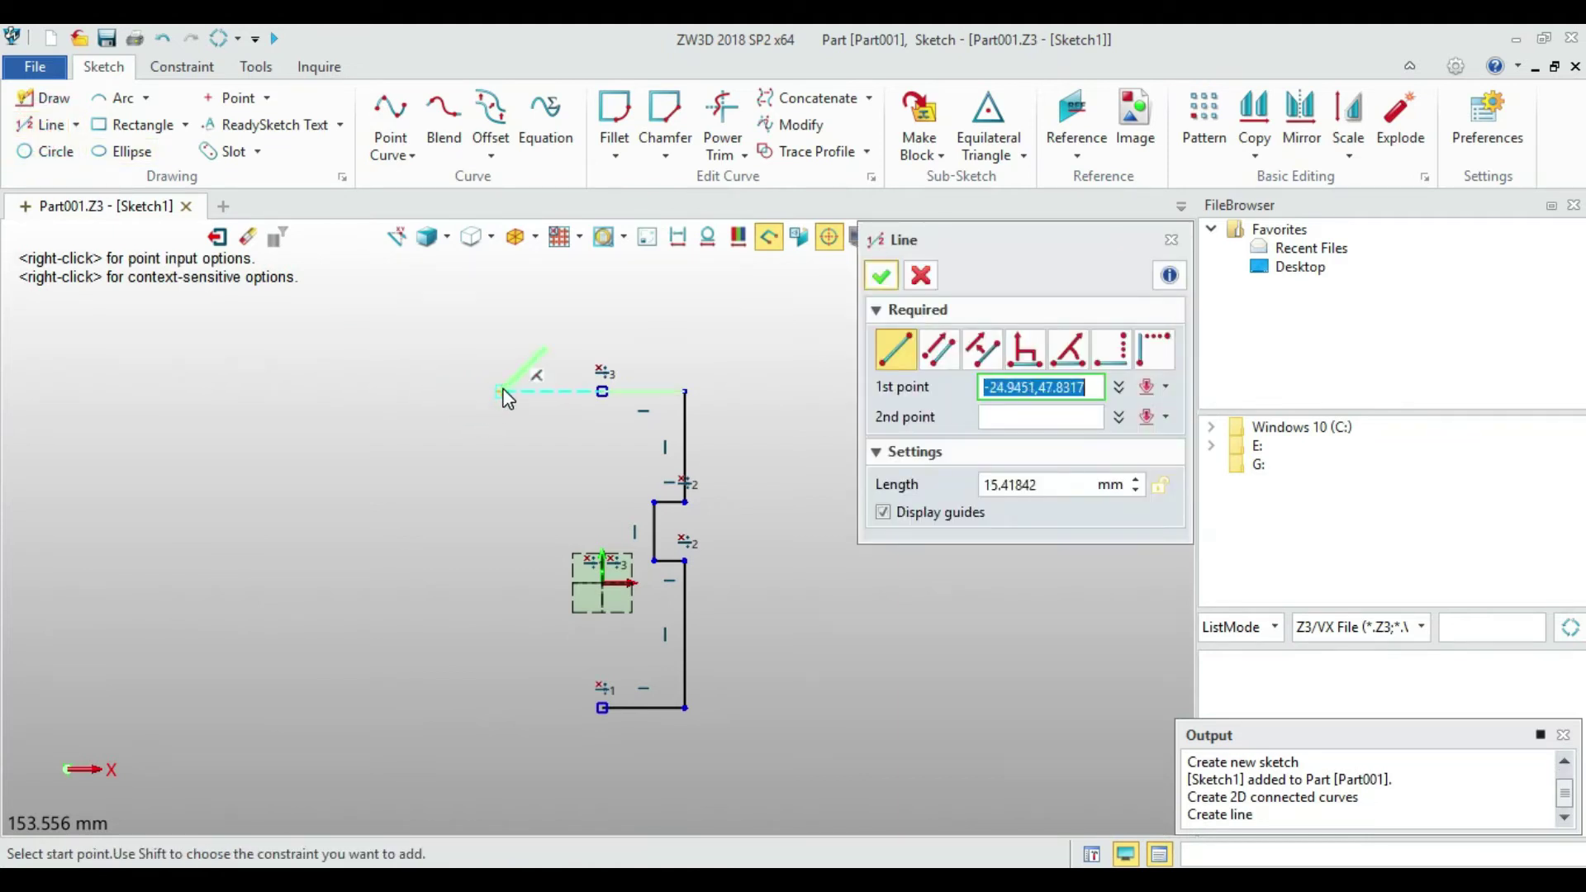
{"action": "left_click", "coordinate": [494, 388]}
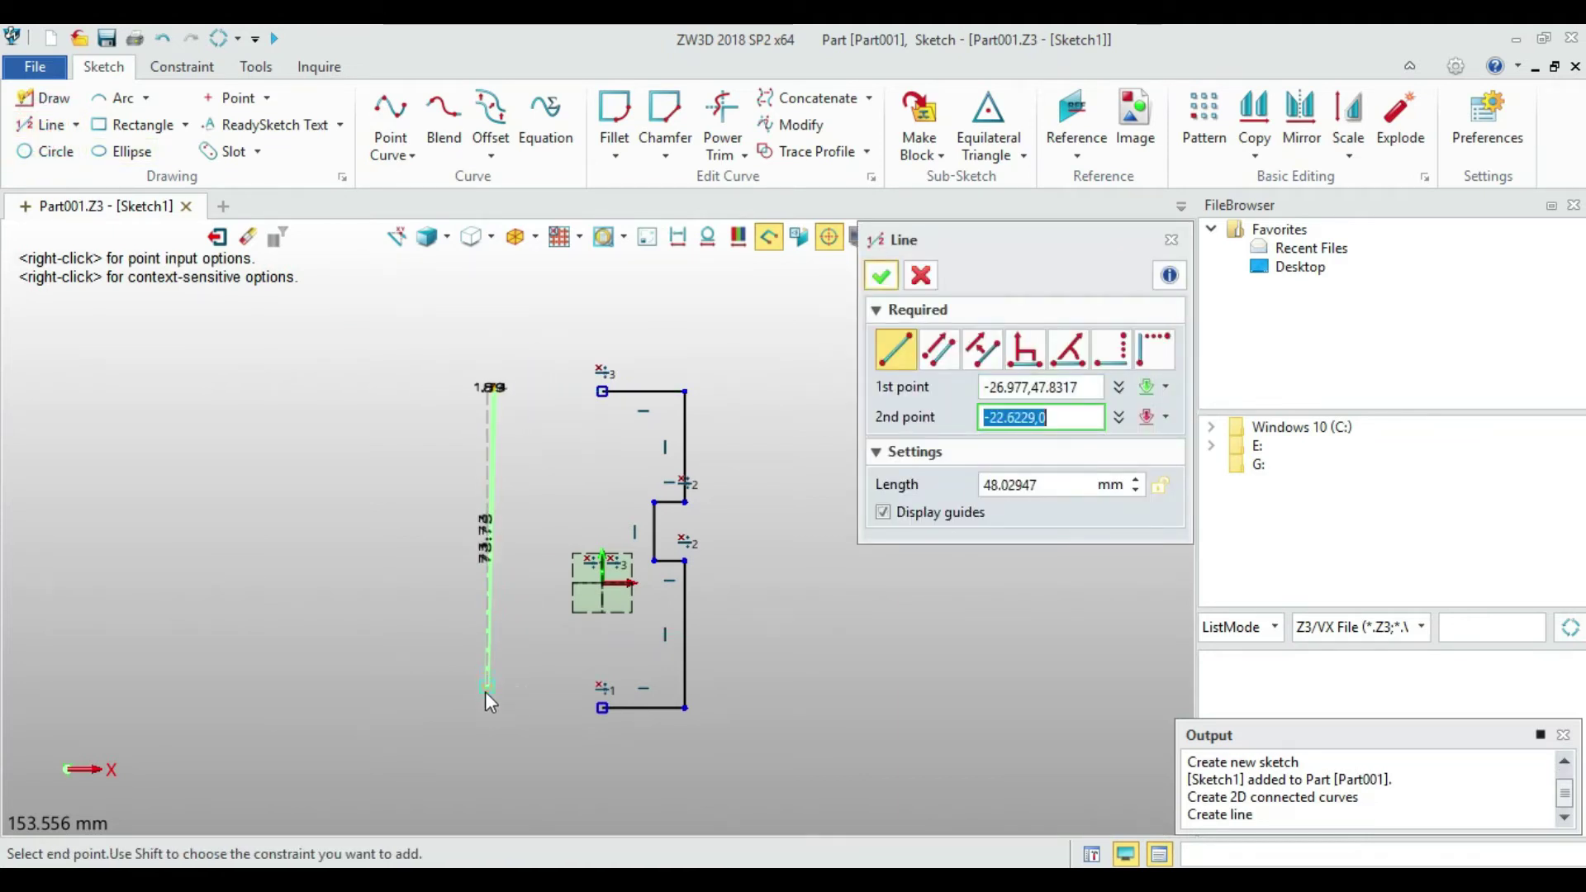
{"action": "left_click", "coordinate": [498, 710]}
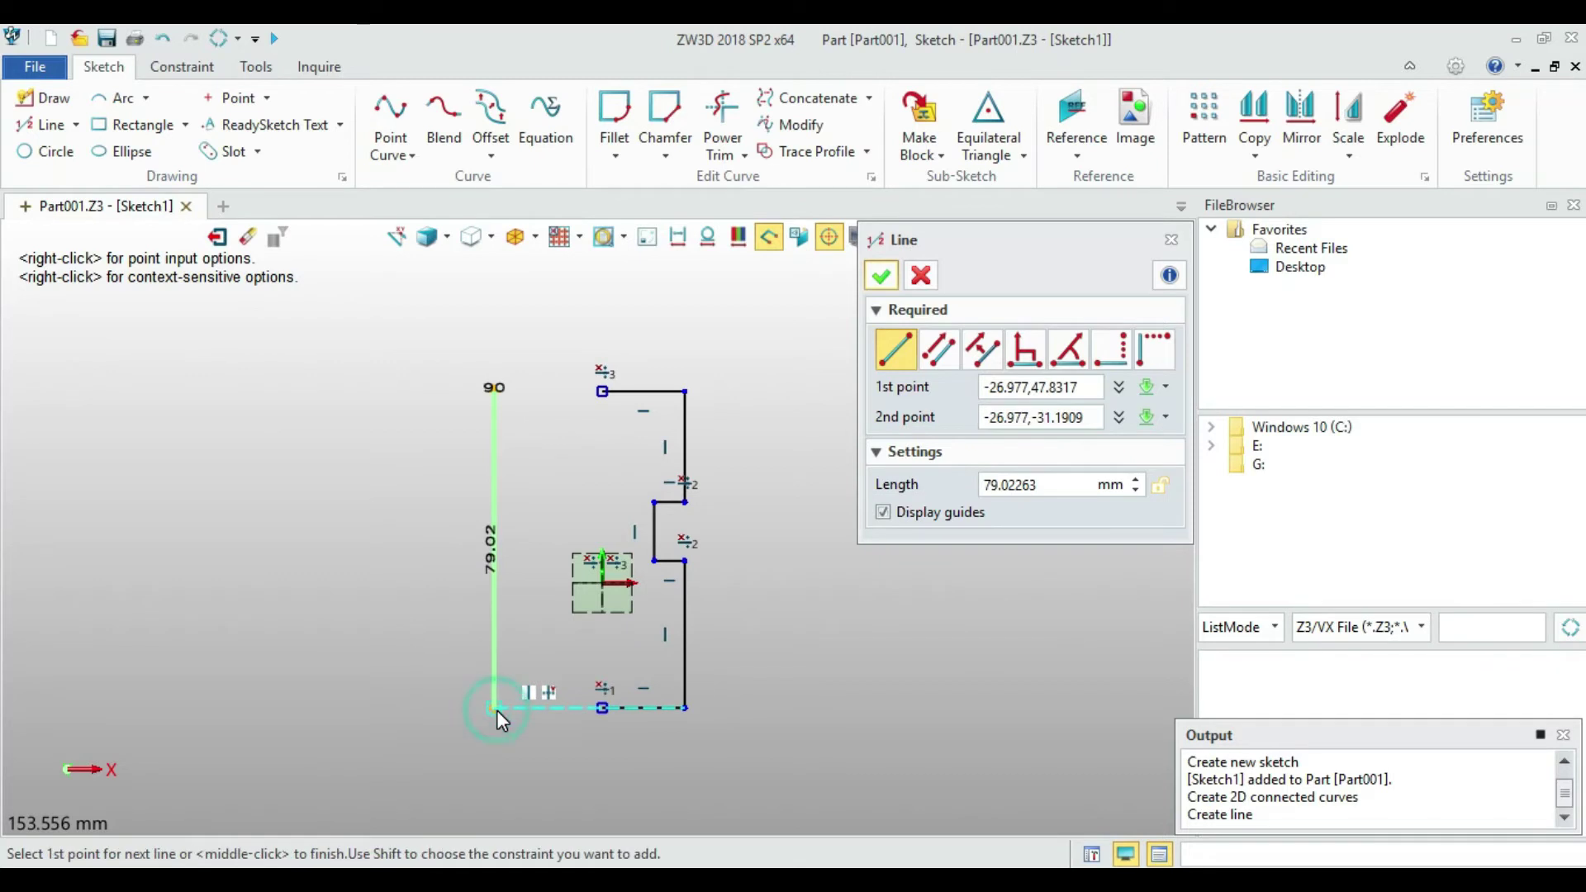
{"action": "left_click", "coordinate": [880, 275]}
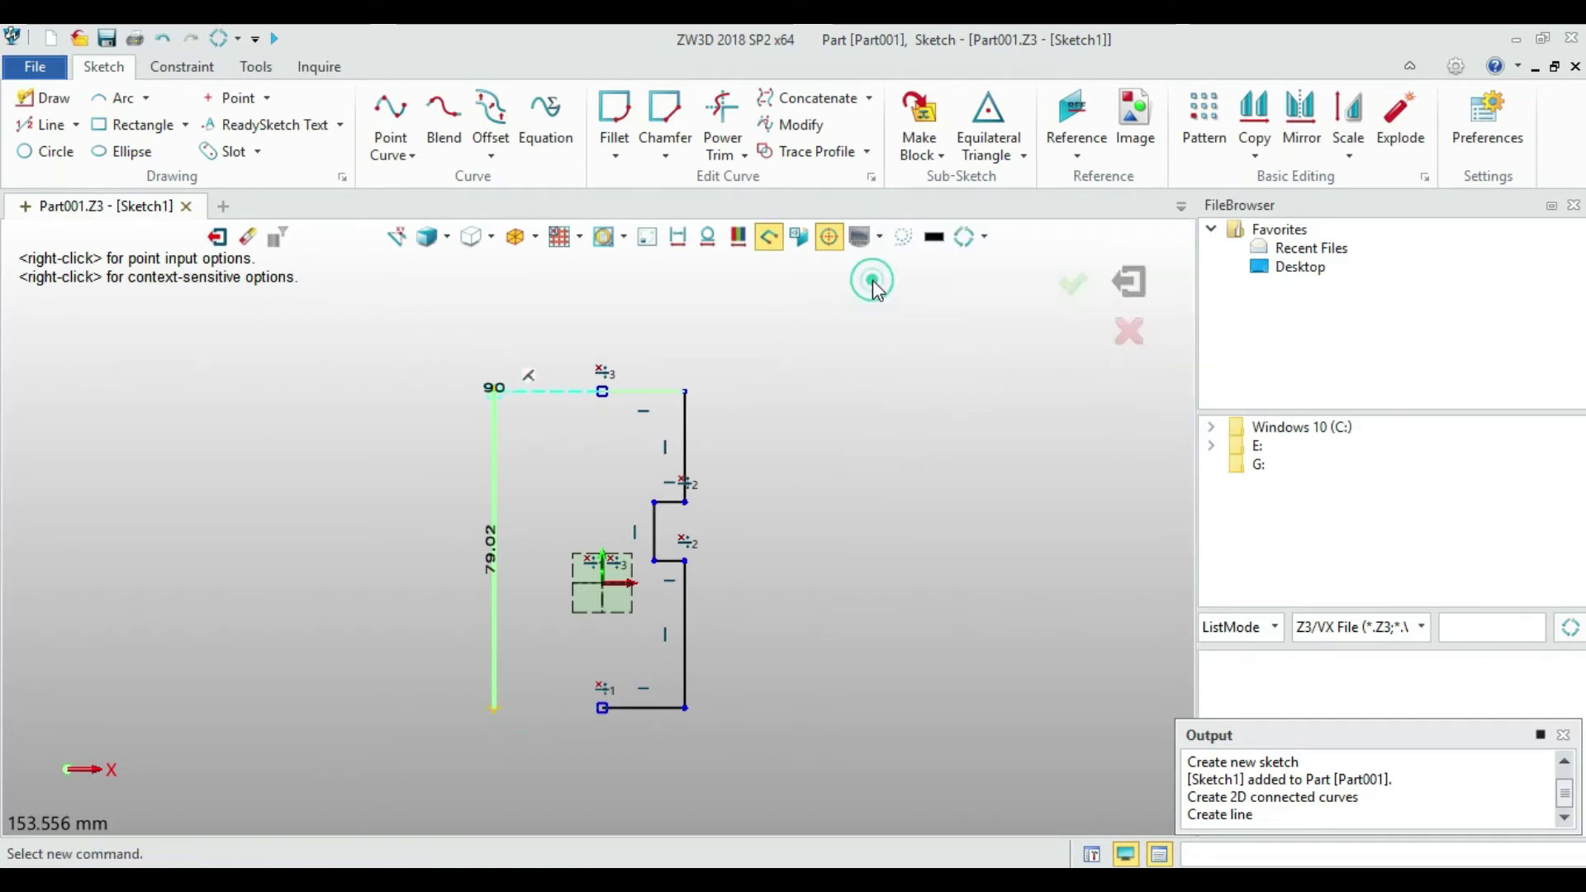
Dimension the vertical side below the notch and set it to 24 mm as given in the reference drawing
{"action": "left_click", "coordinate": [188, 68]}
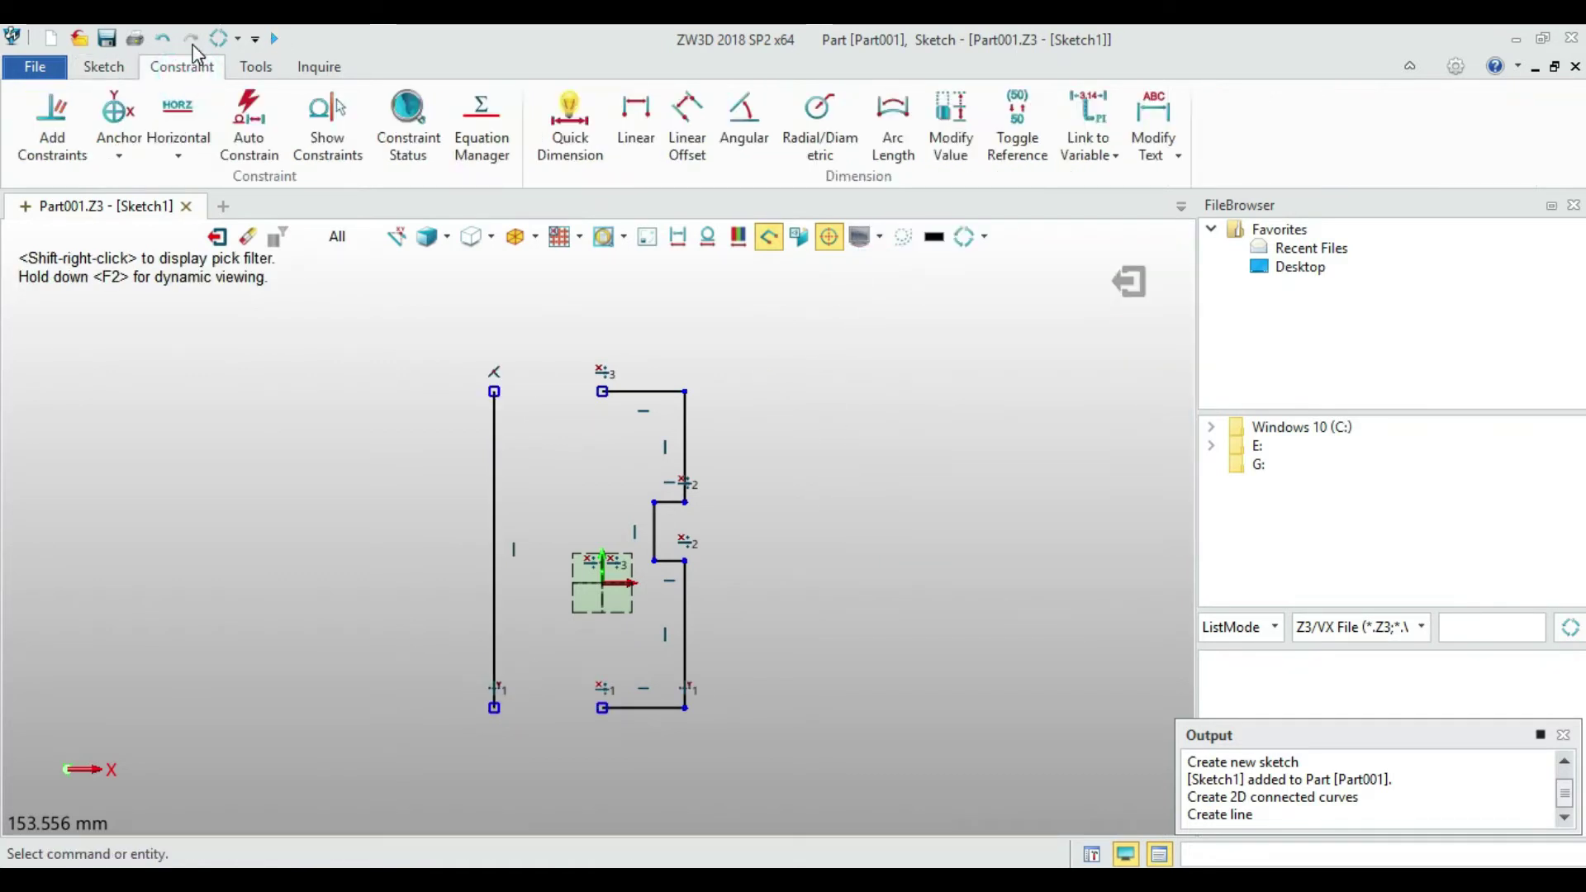
{"action": "left_click", "coordinate": [580, 157]}
{"action": "left_click", "coordinate": [687, 632]}
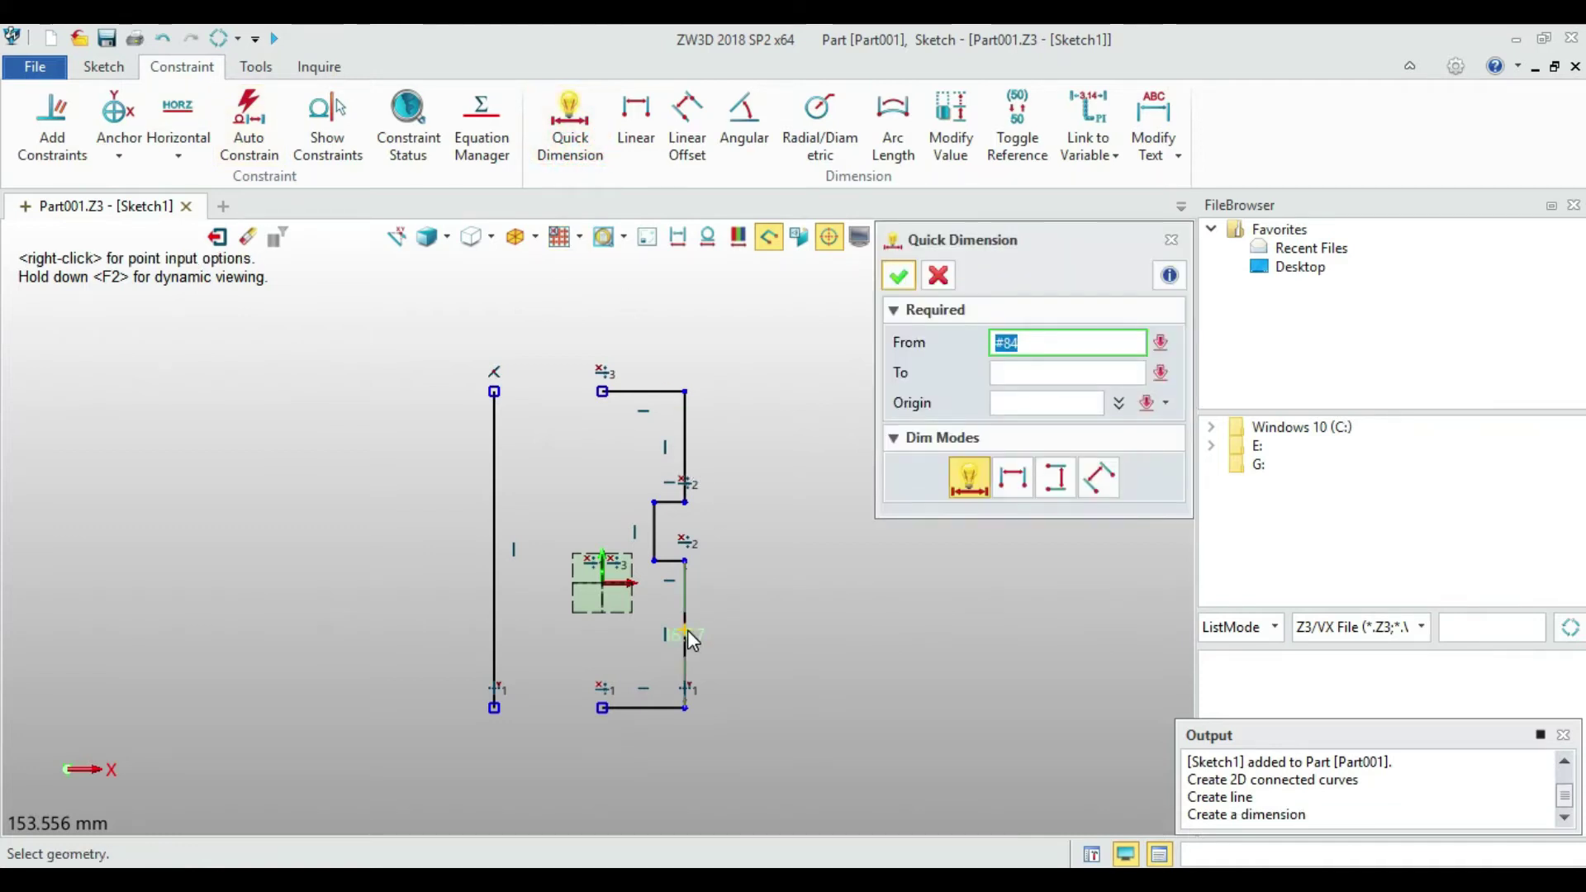
{"action": "left_click", "coordinate": [726, 627]}
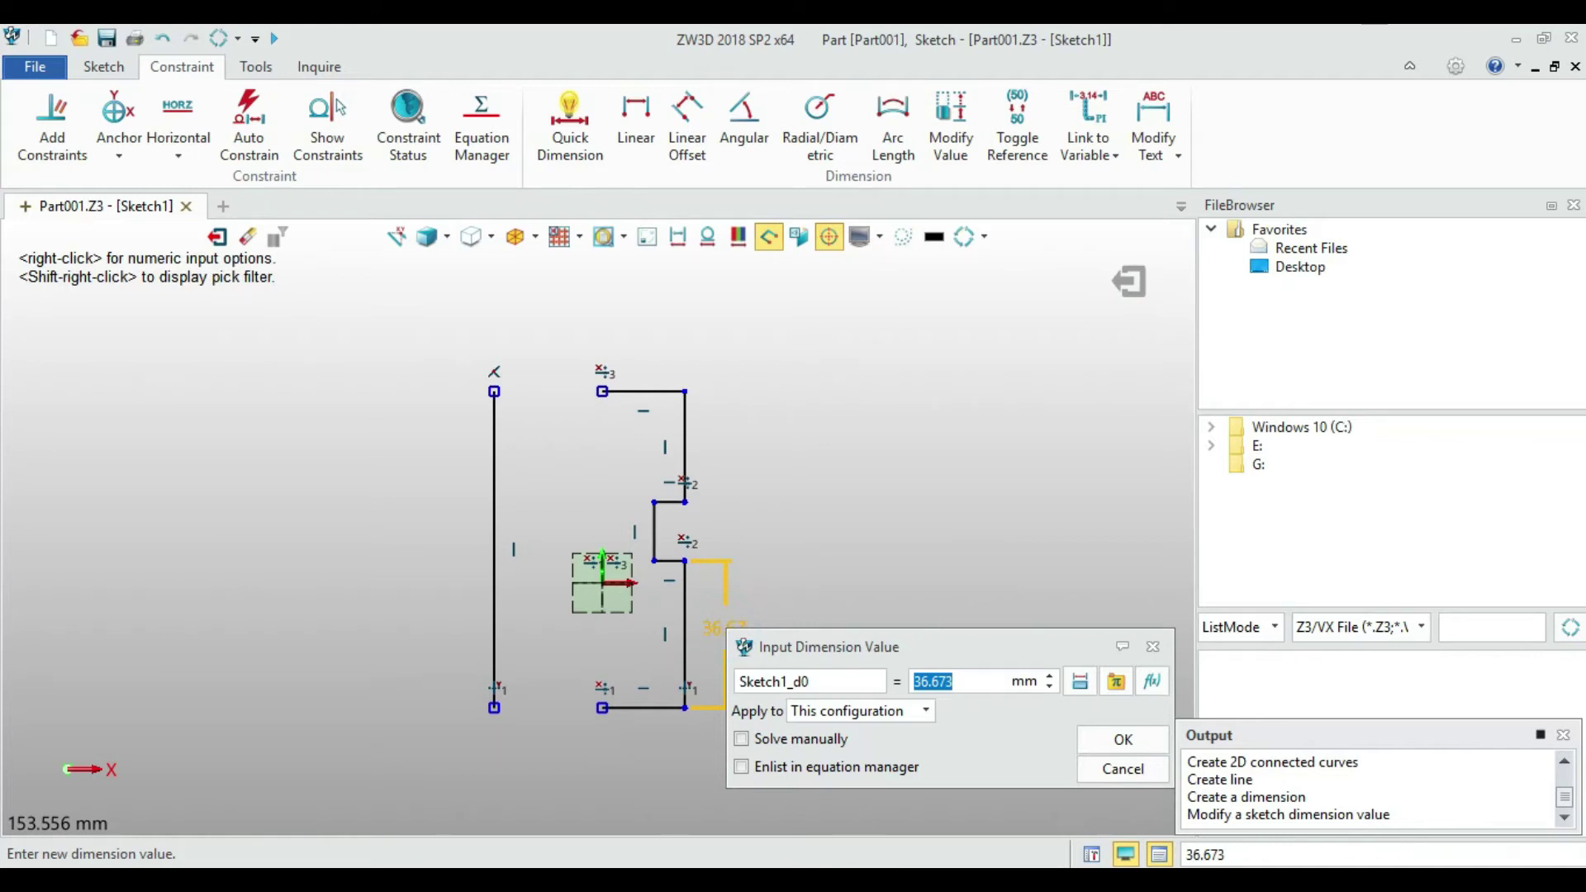
{"action": "left_click", "coordinate": [880, 877]}
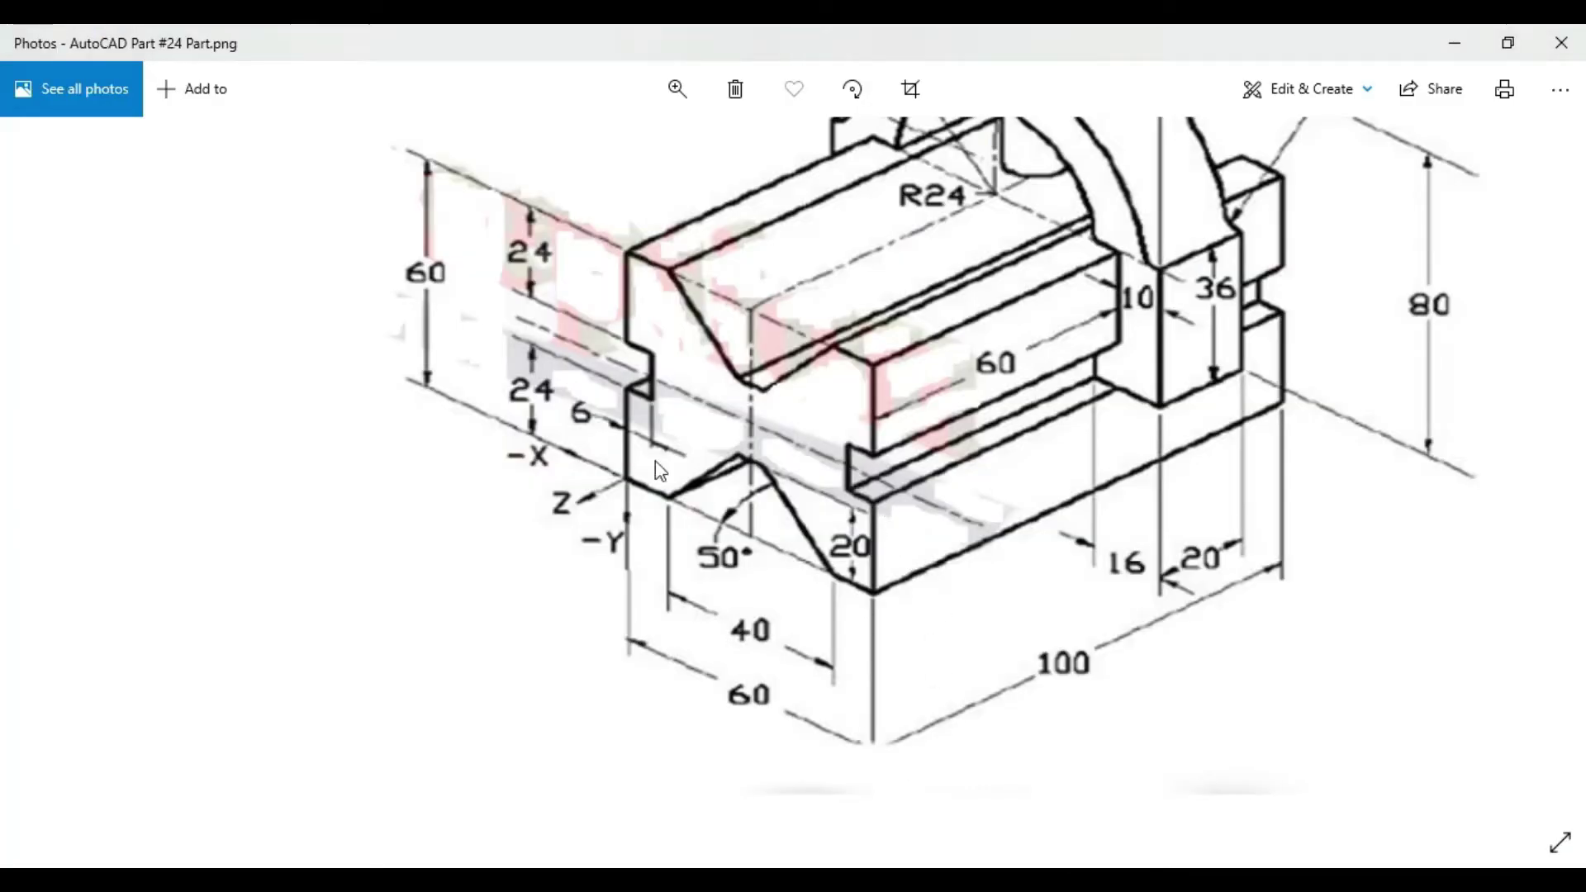
{"action": "left_click", "coordinate": [530, 382]}
{"action": "left_click", "coordinate": [755, 877]}
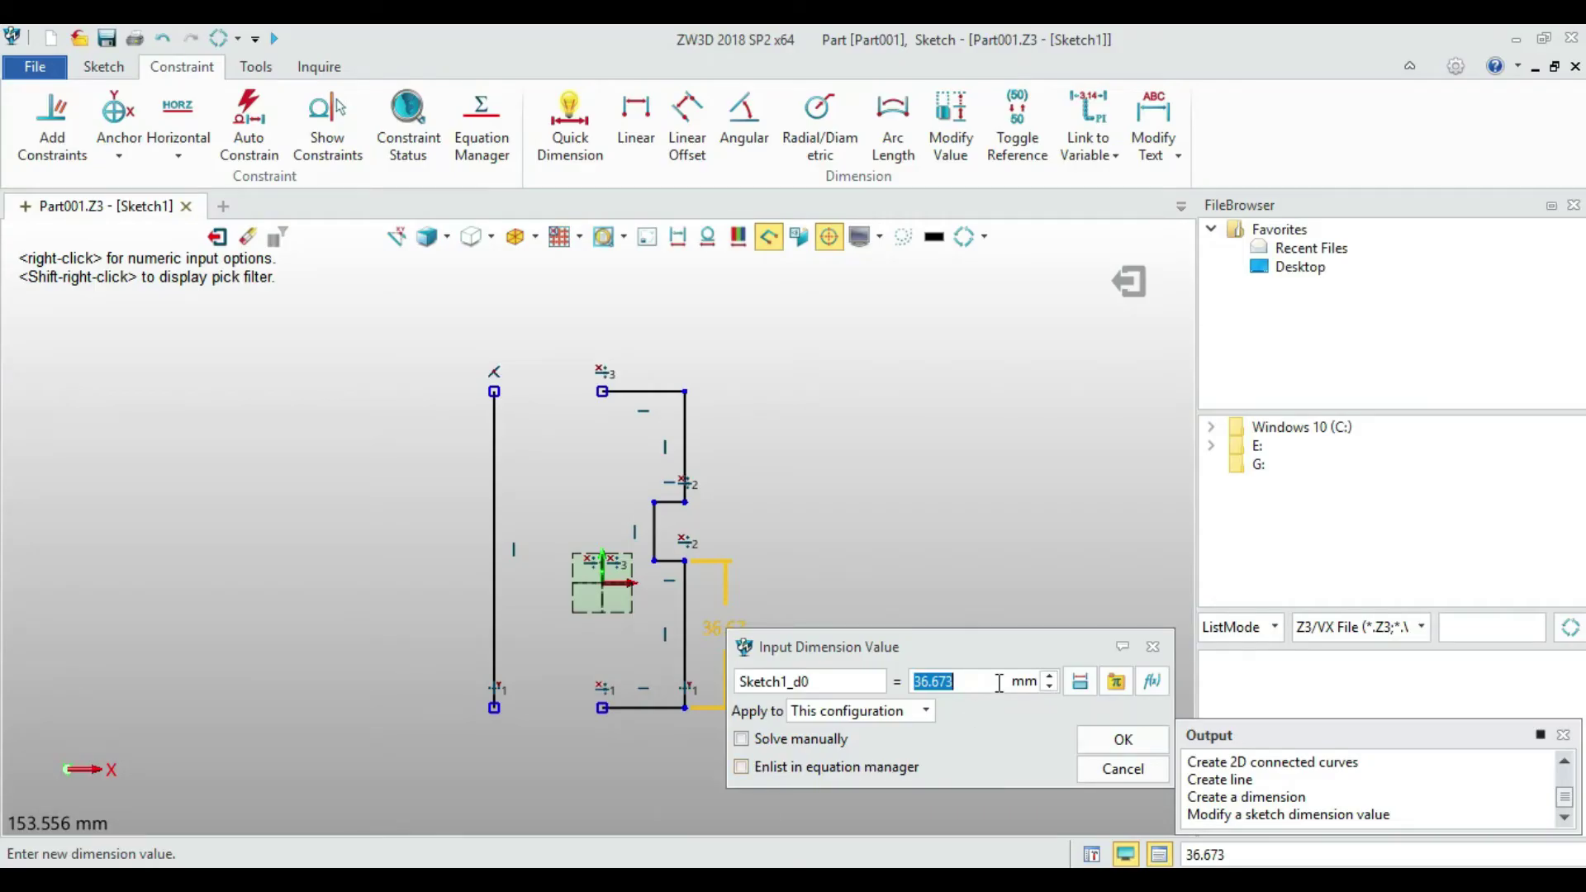
{"action": "type", "text": "24"}
{"action": "left_click", "coordinate": [1086, 738]}
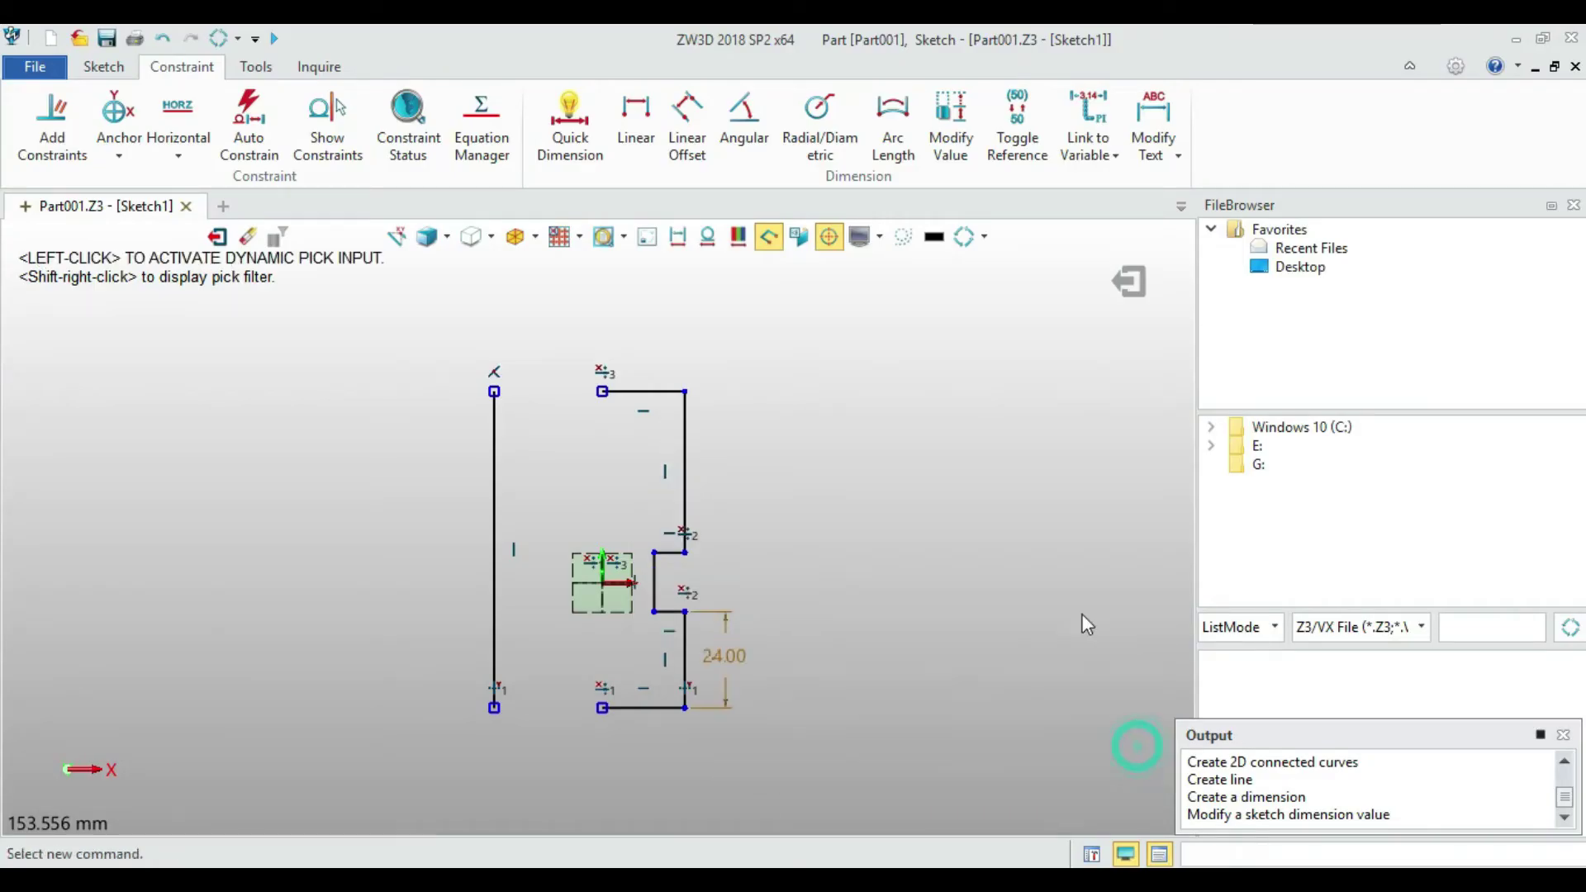
Dimension the vertical side above the notch and set it to 24 mm according to the reference drawing
{"action": "middle_click", "coordinate": [1087, 625]}
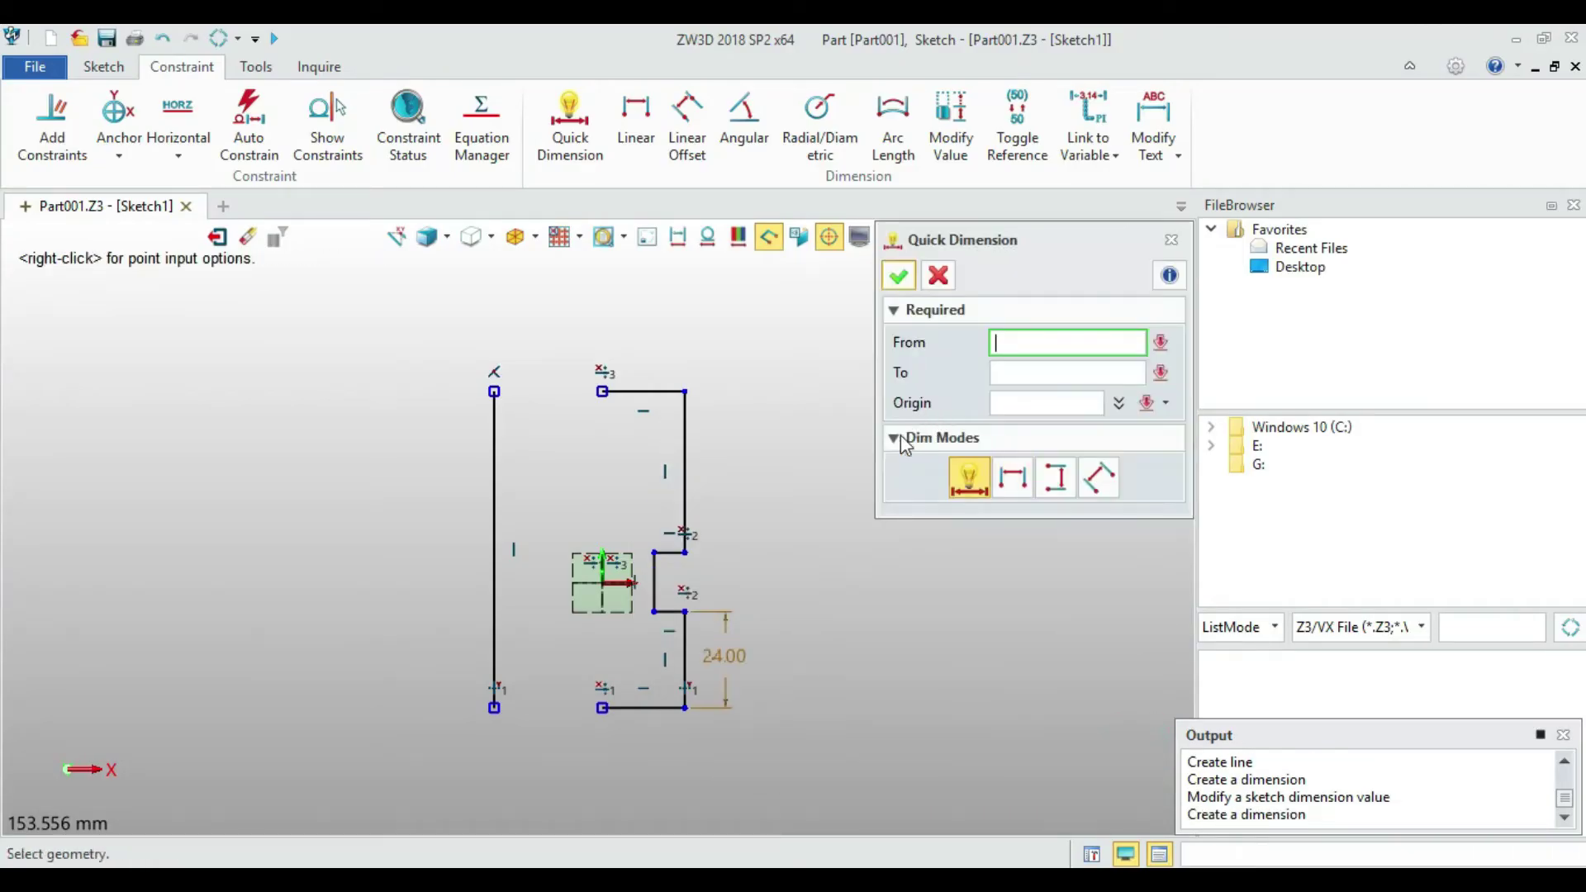
{"action": "left_click", "coordinate": [686, 454]}
{"action": "left_click", "coordinate": [727, 454]}
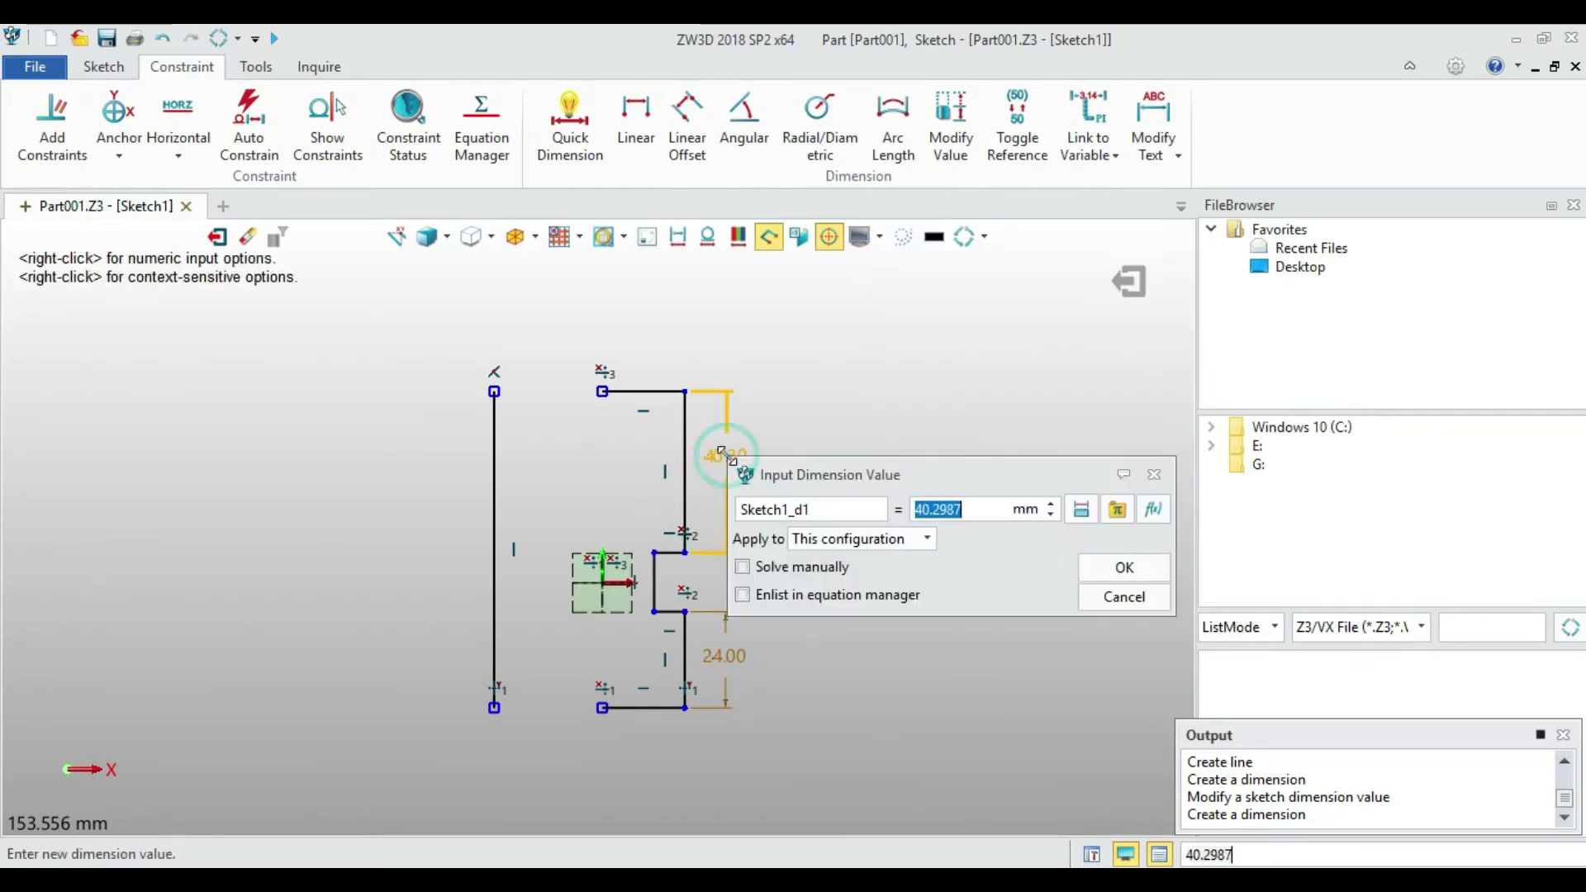
{"action": "left_click", "coordinate": [858, 886]}
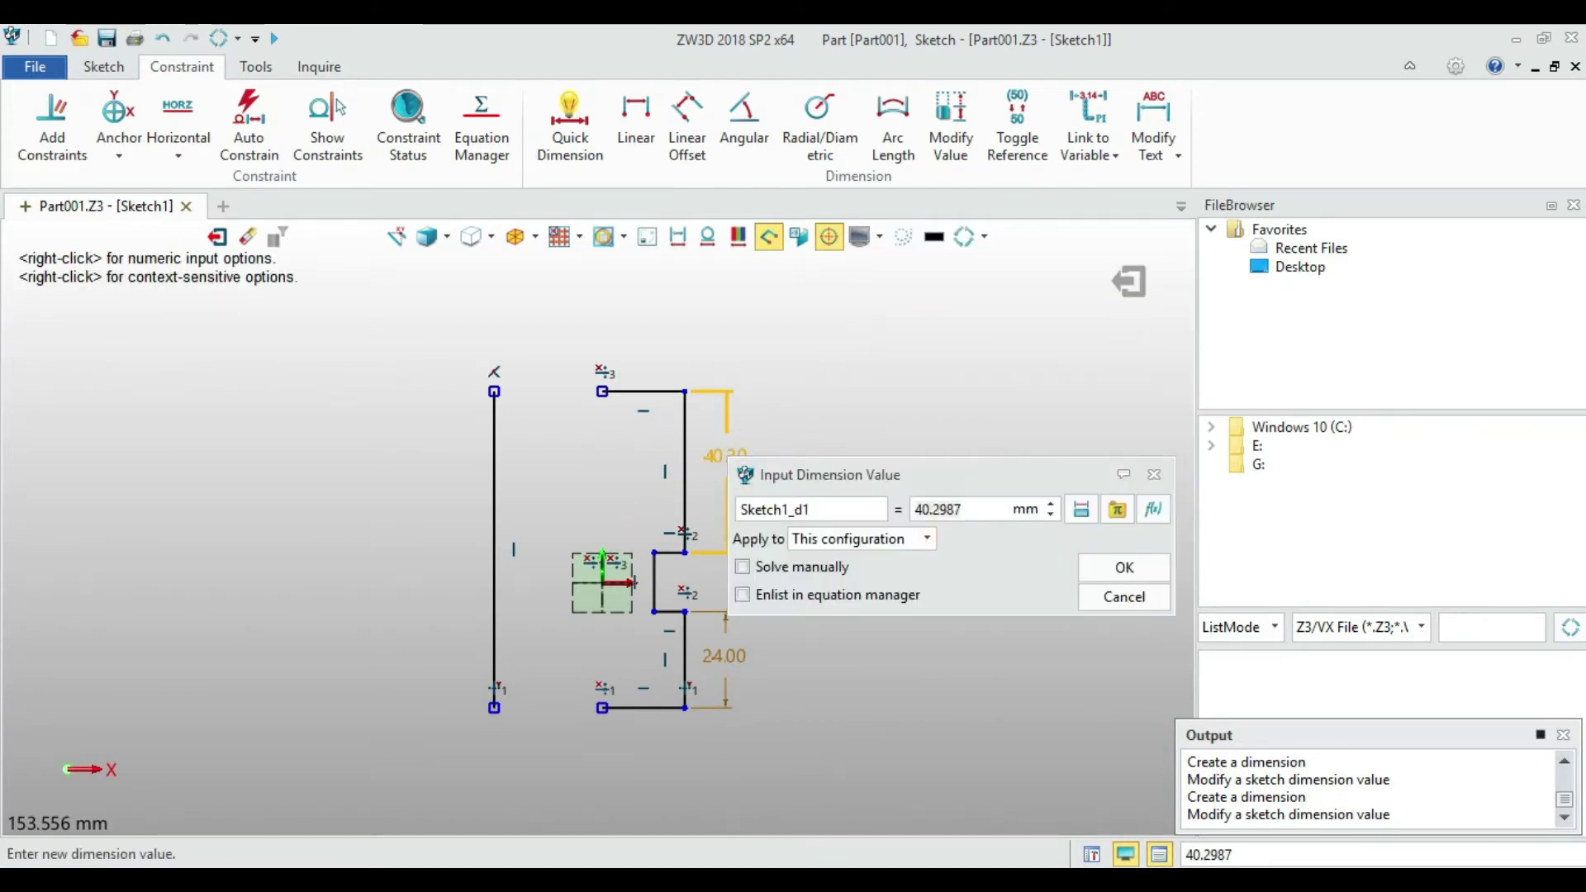
{"action": "key", "text": "alt+Tab"}
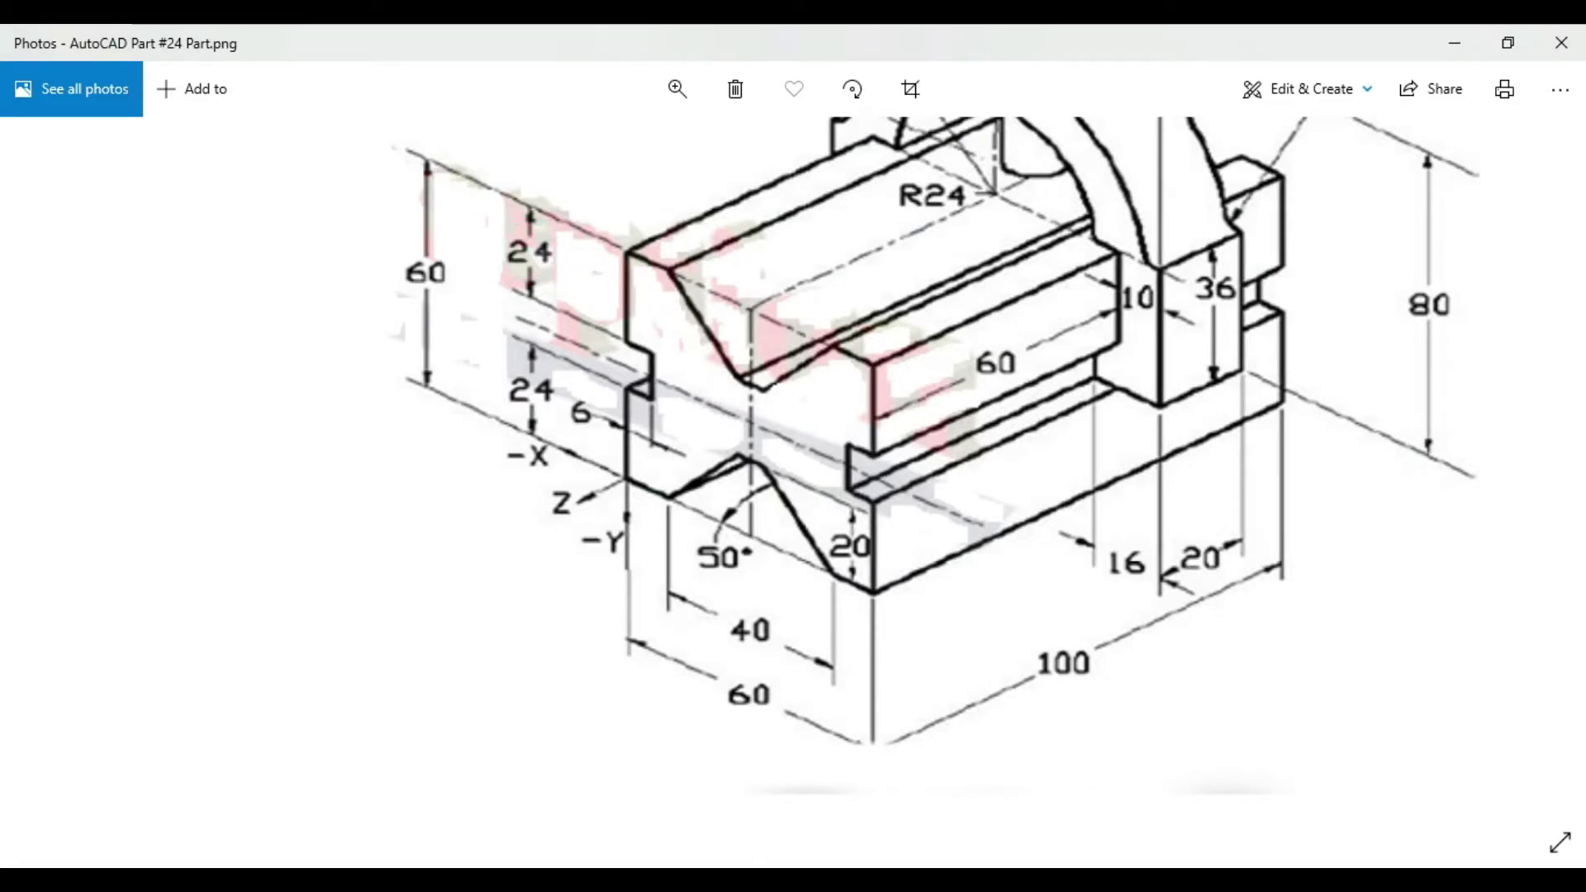
{"action": "key", "text": "alt+Tab"}
{"action": "type", "text": "24"}
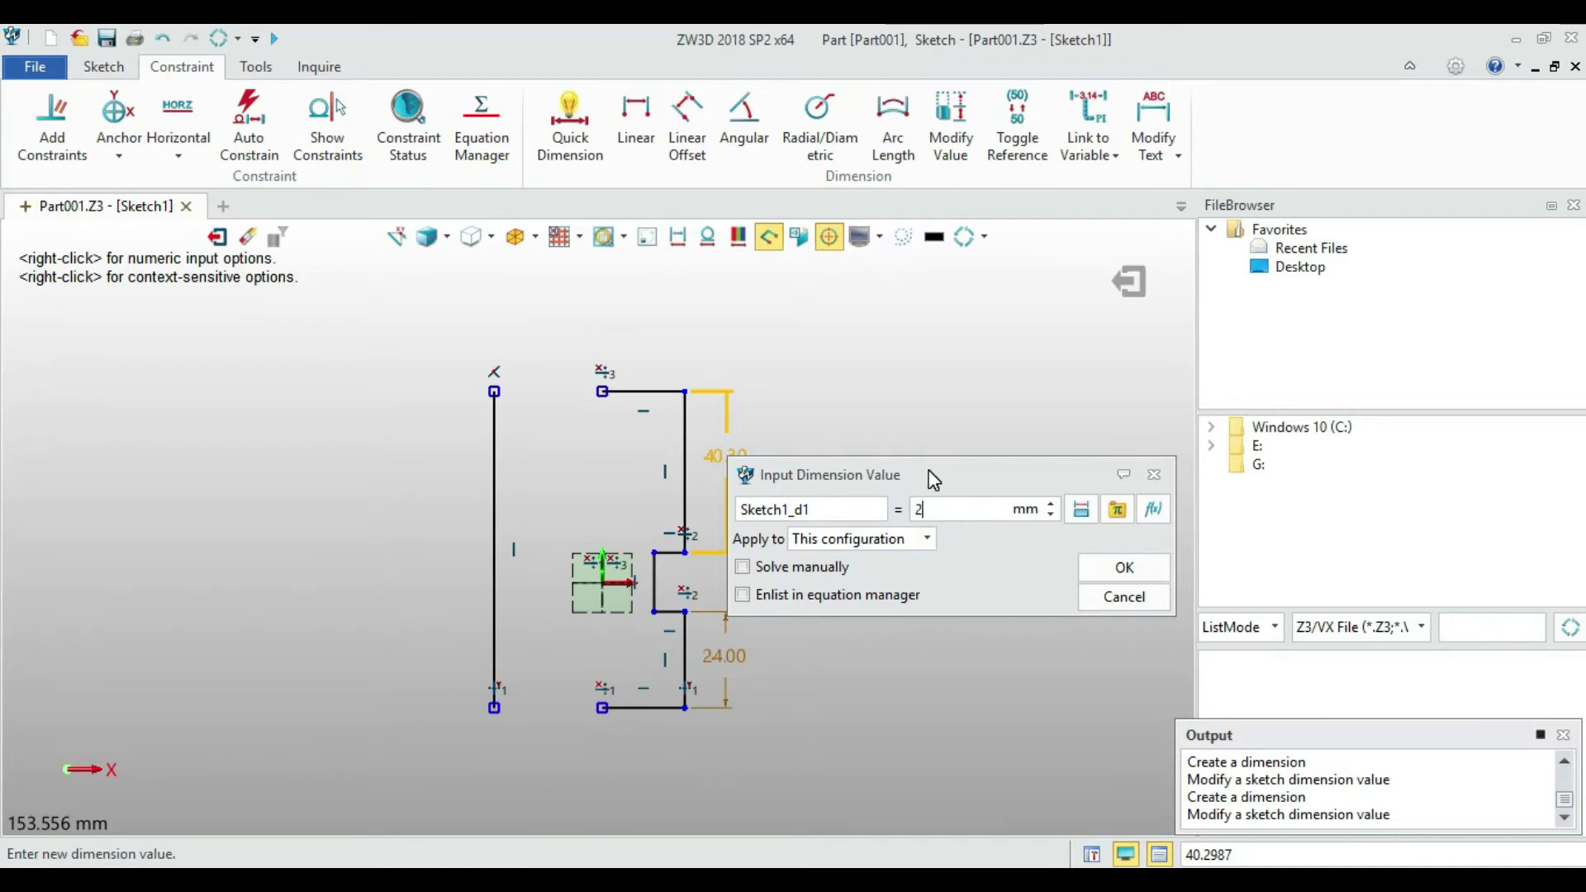
{"action": "left_click", "coordinate": [1122, 569]}
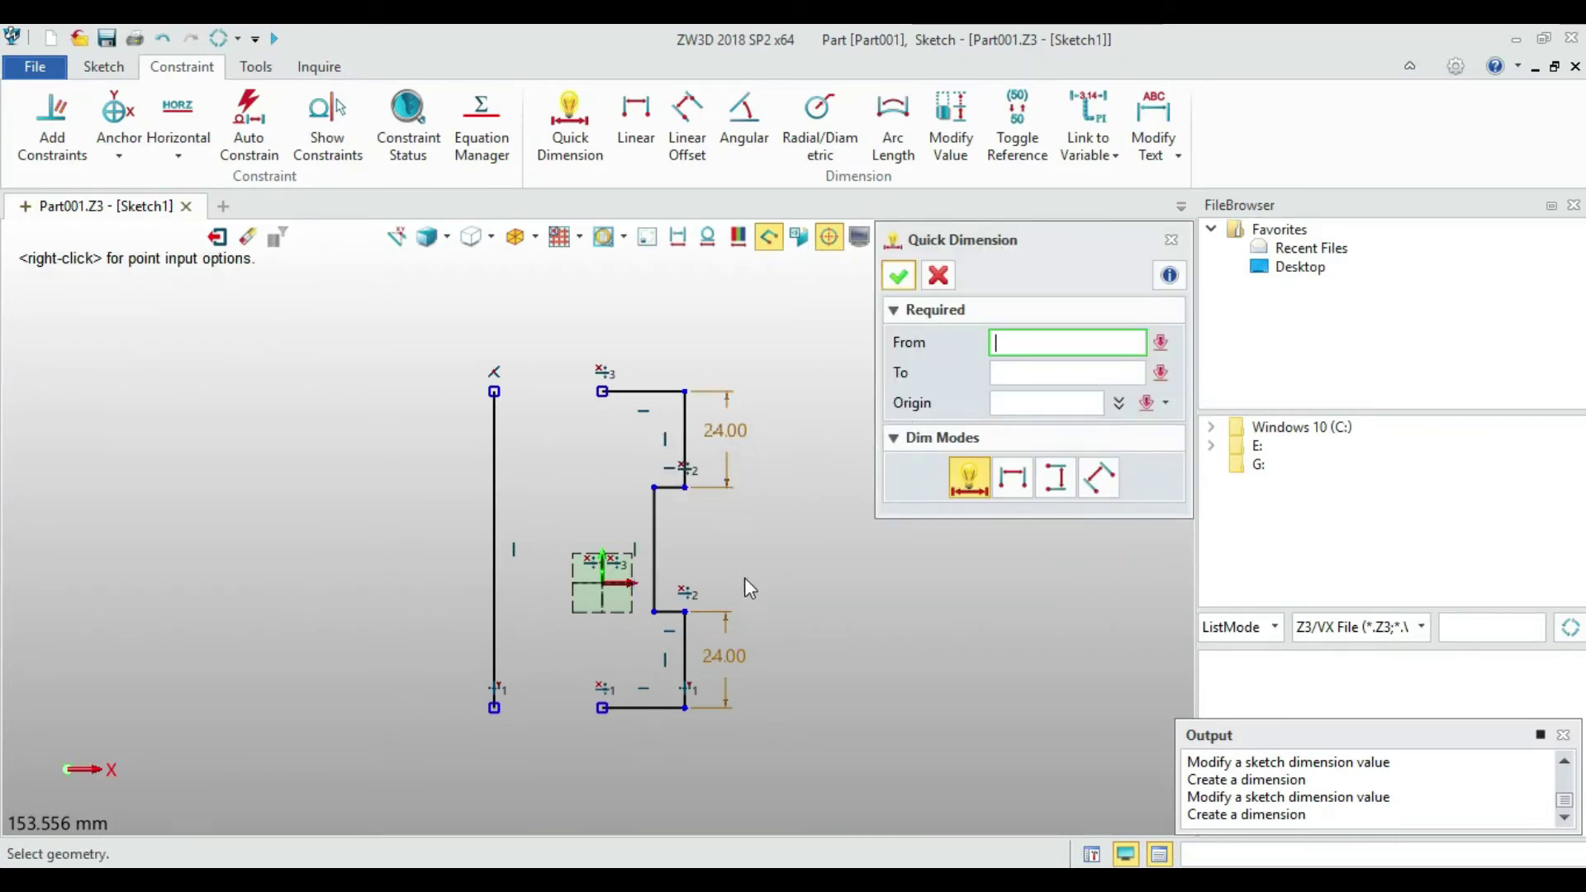
Dimension the notch's upper horizontal edge and set its depth to 6 mm as given in the reference drawing
{"action": "left_click", "coordinate": [670, 498]}
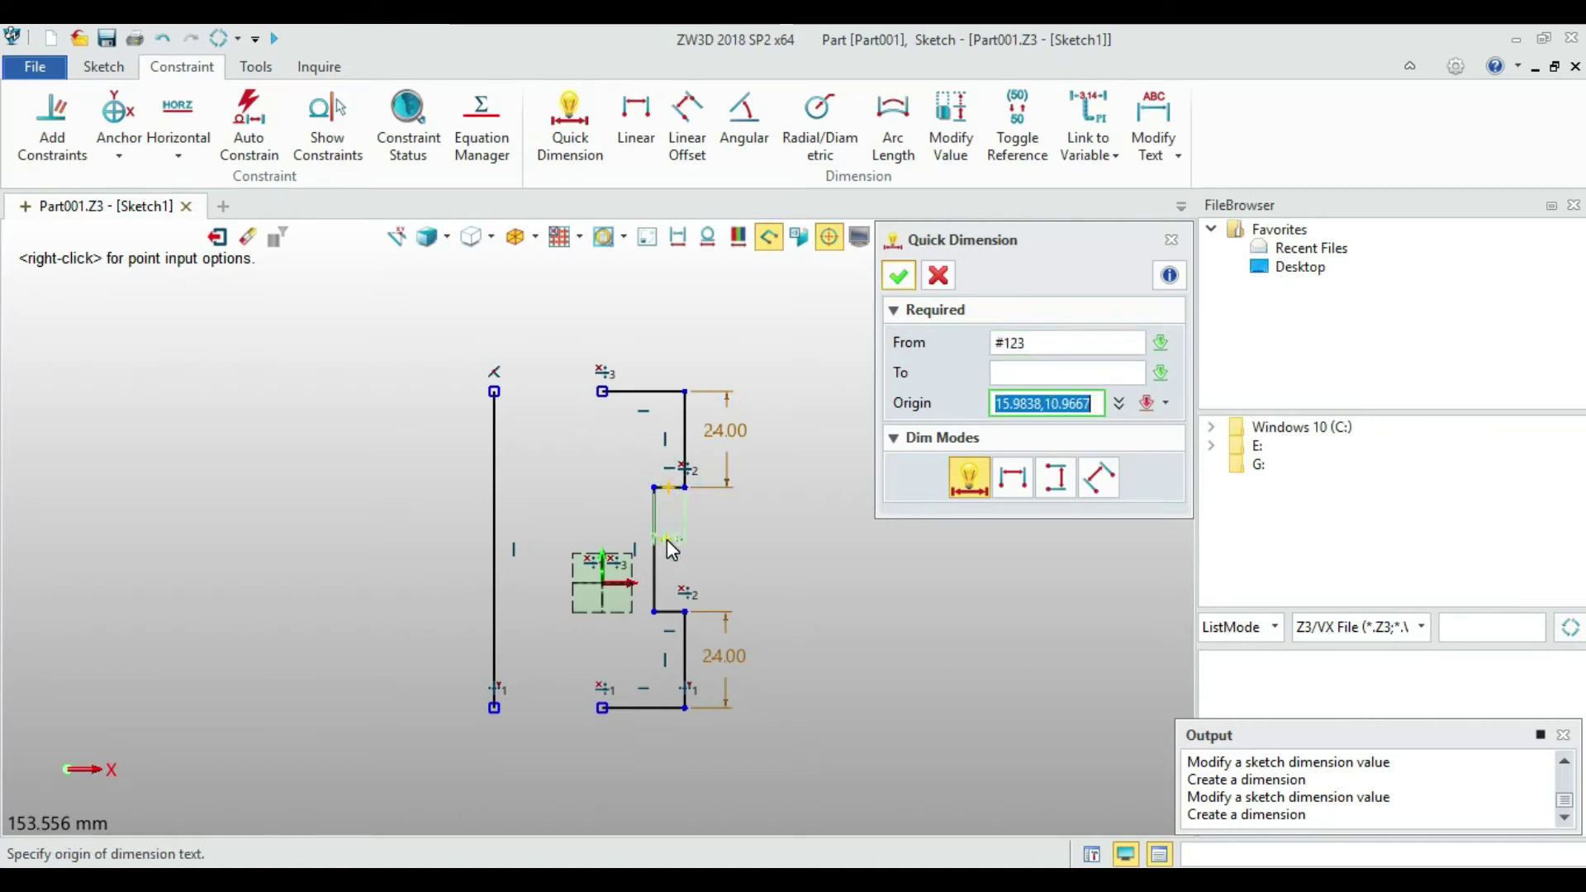
{"action": "left_click", "coordinate": [671, 528]}
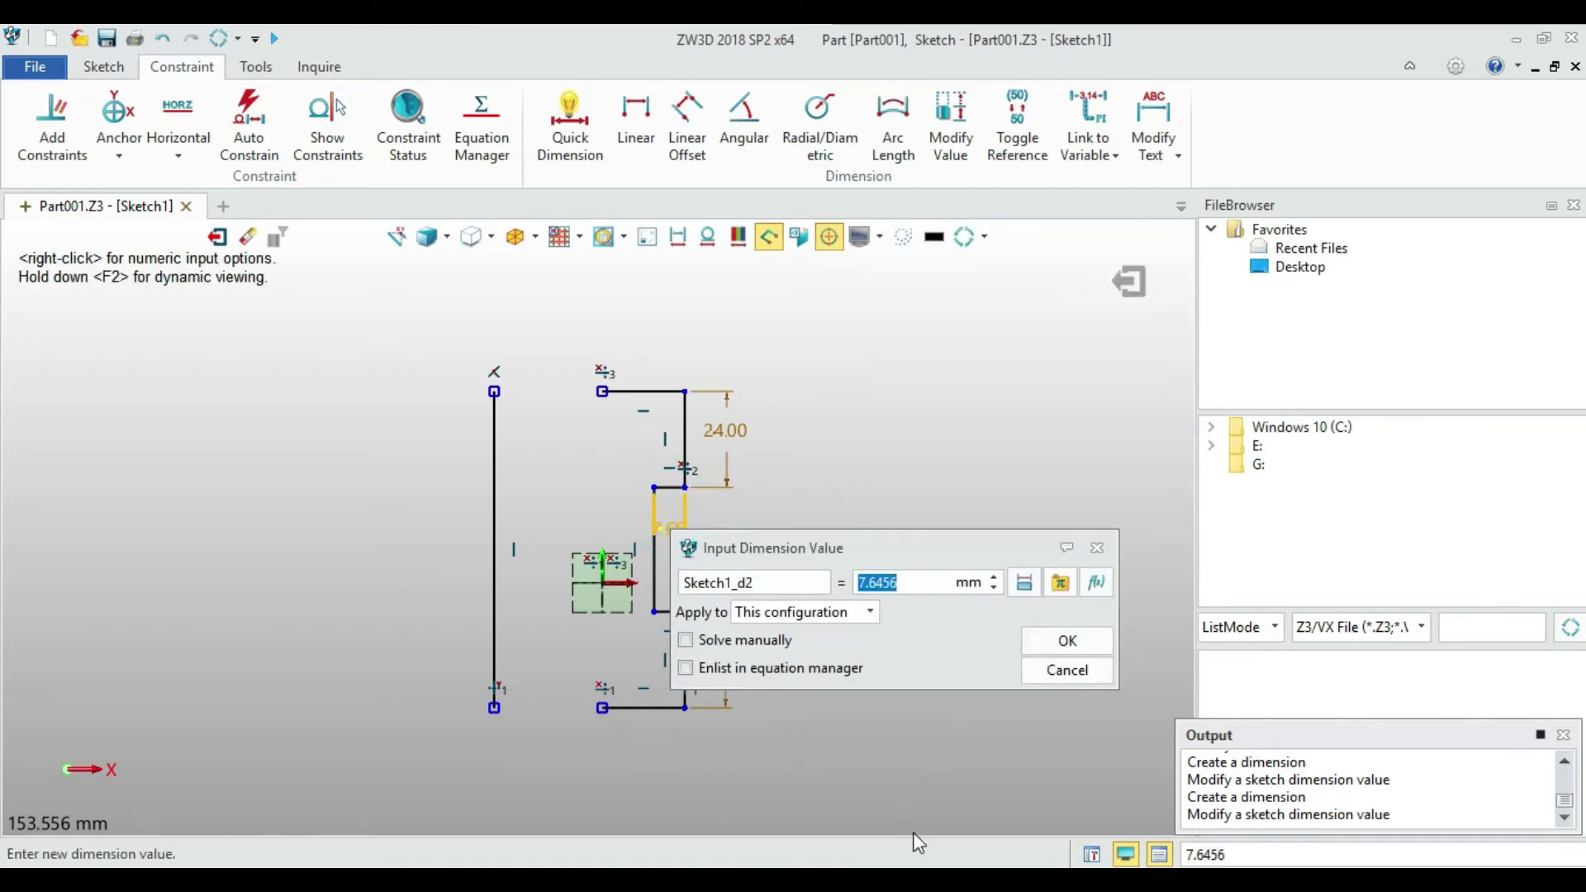
{"action": "left_click", "coordinate": [899, 880]}
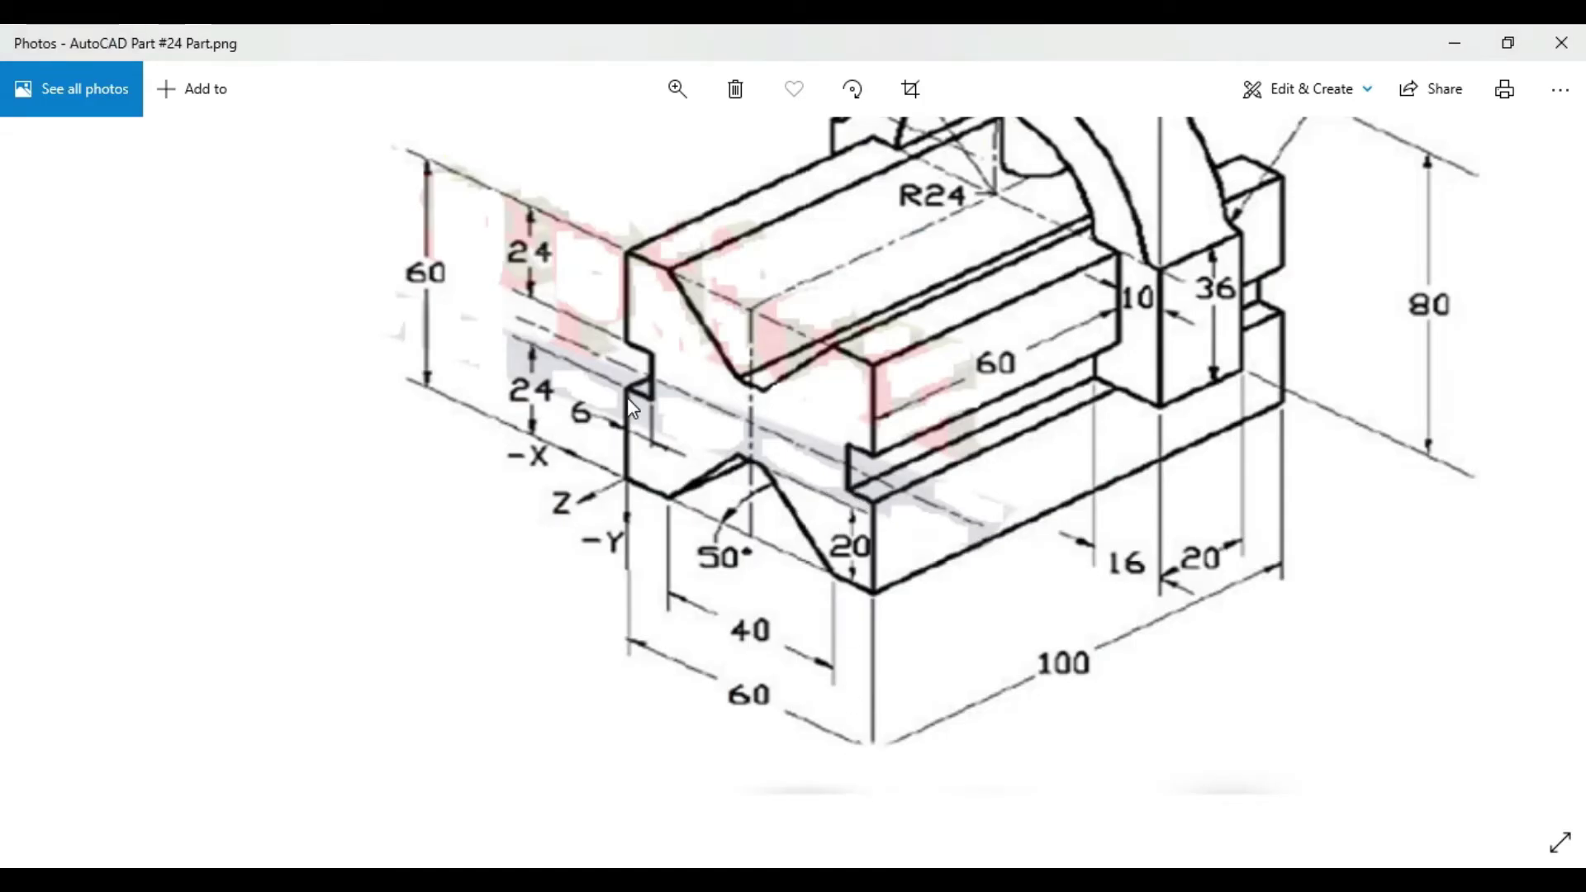
{"action": "left_click", "coordinate": [579, 410]}
{"action": "left_click", "coordinate": [578, 410]}
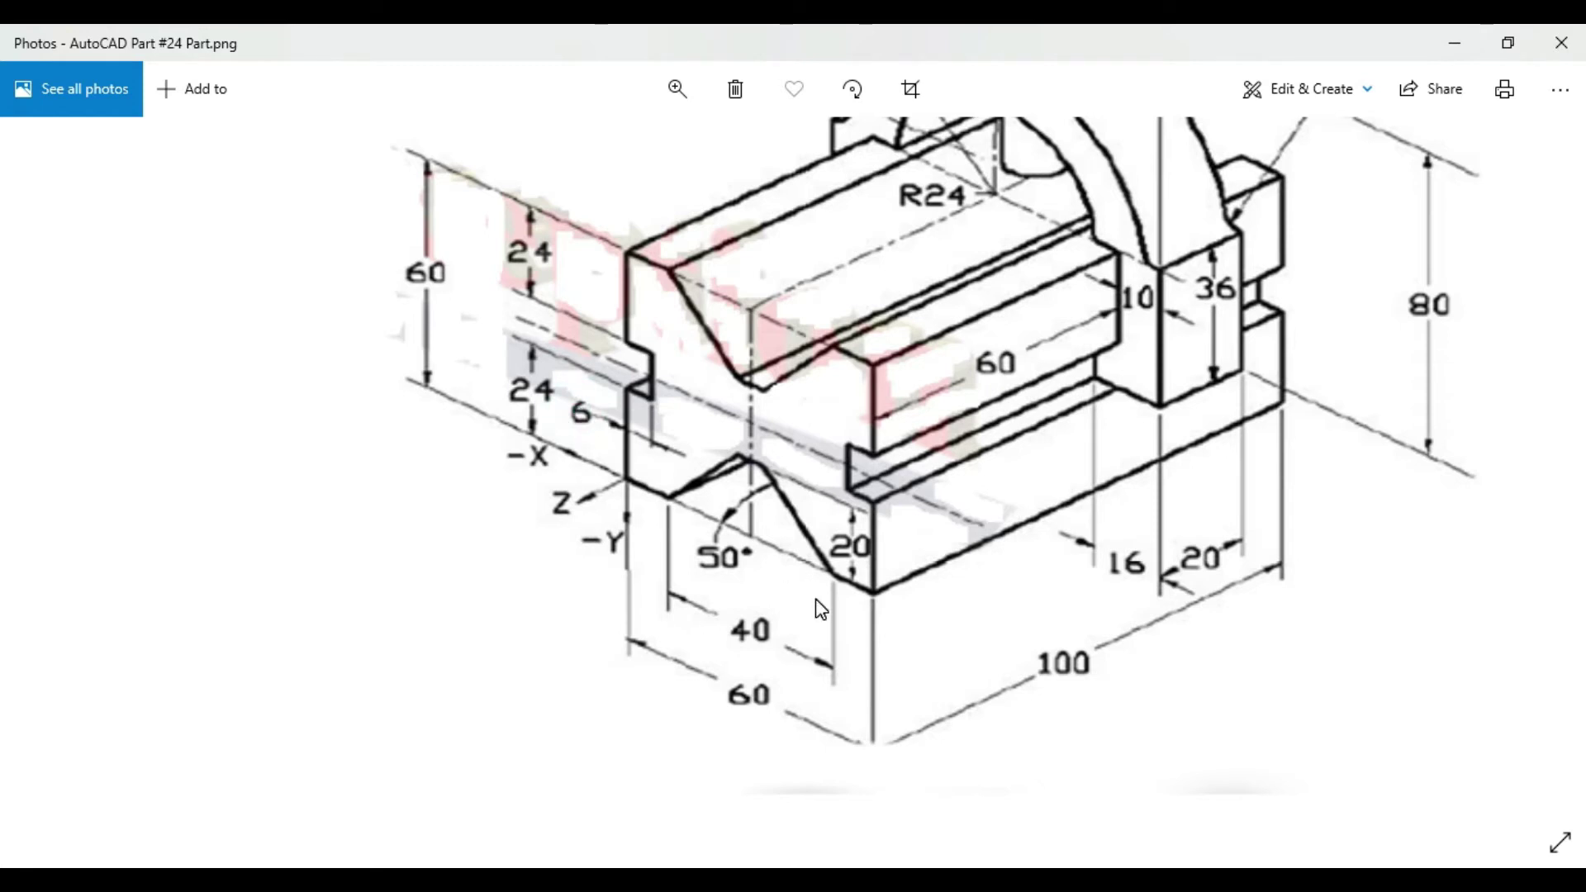
{"action": "key", "text": "alt+Tab"}
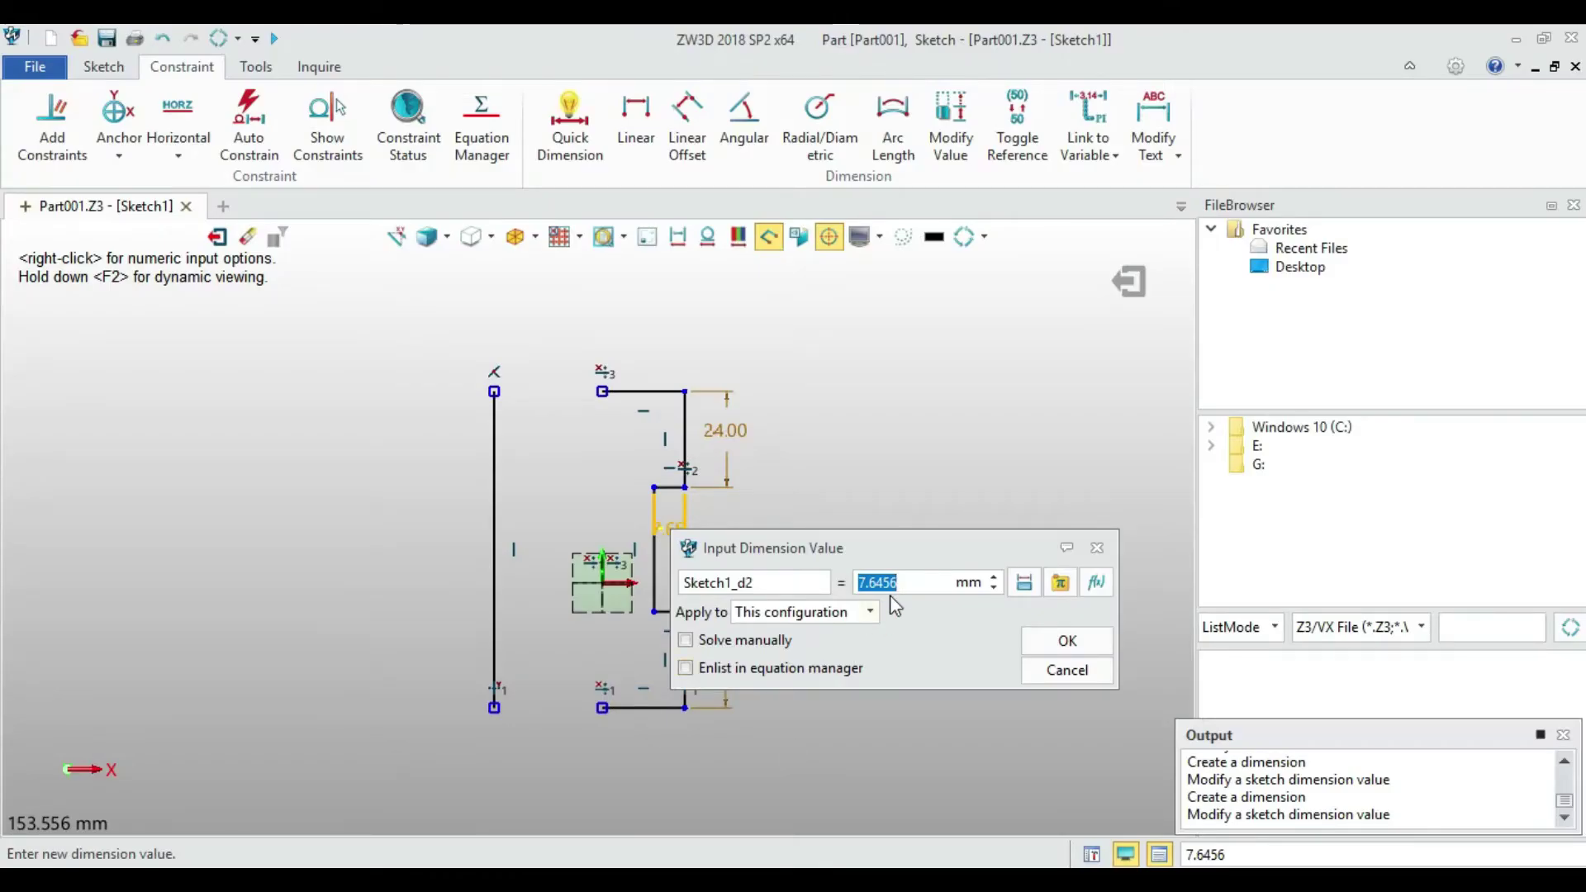
{"action": "type", "text": "6"}
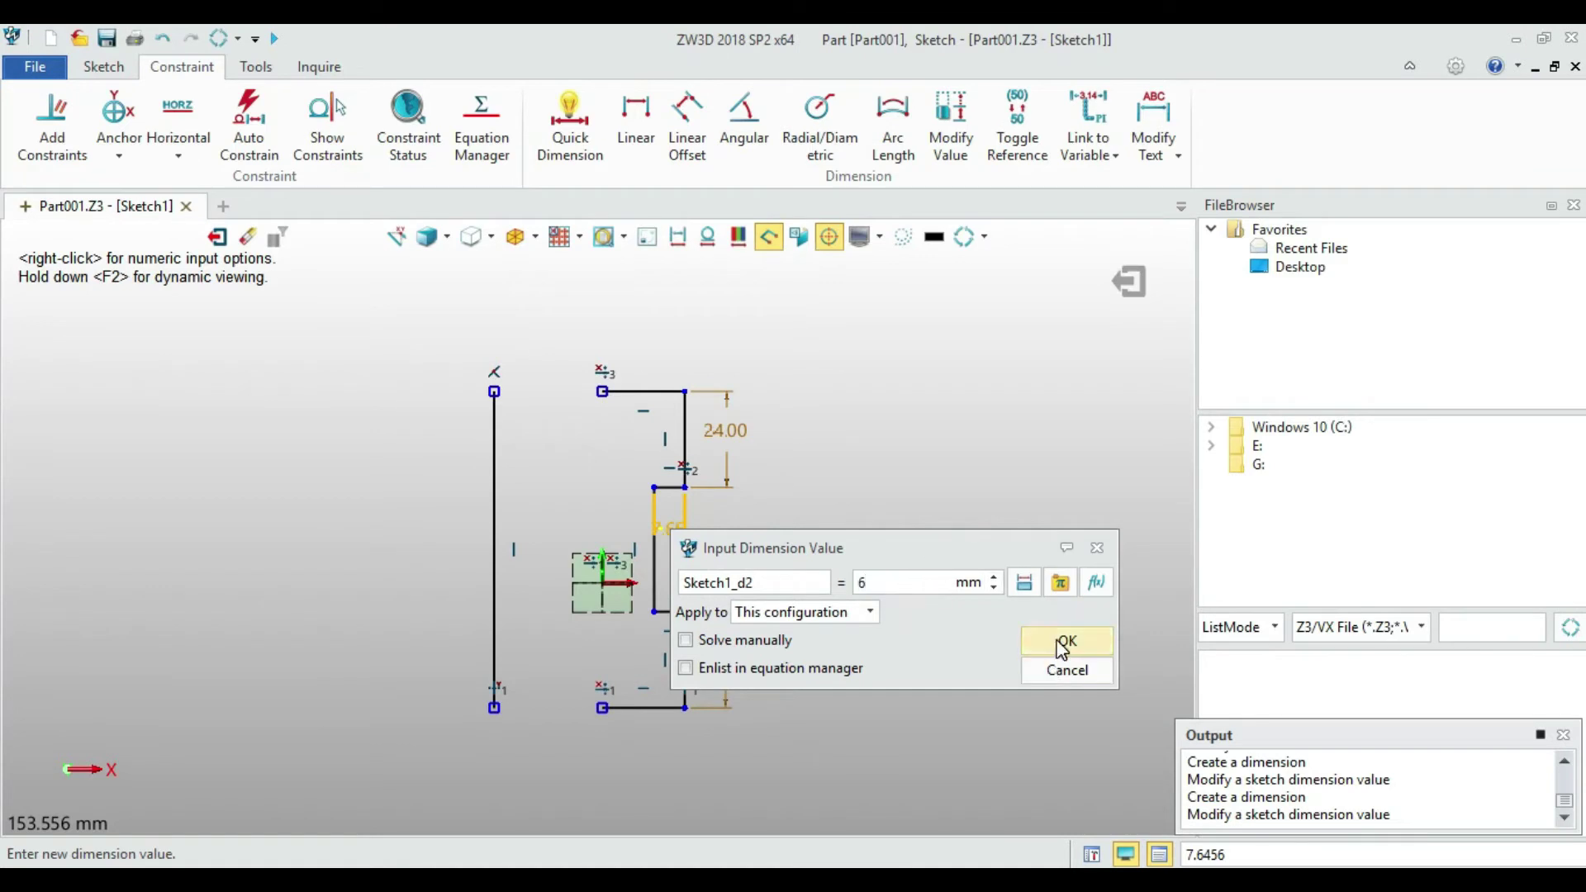
{"action": "left_click", "coordinate": [1060, 641]}
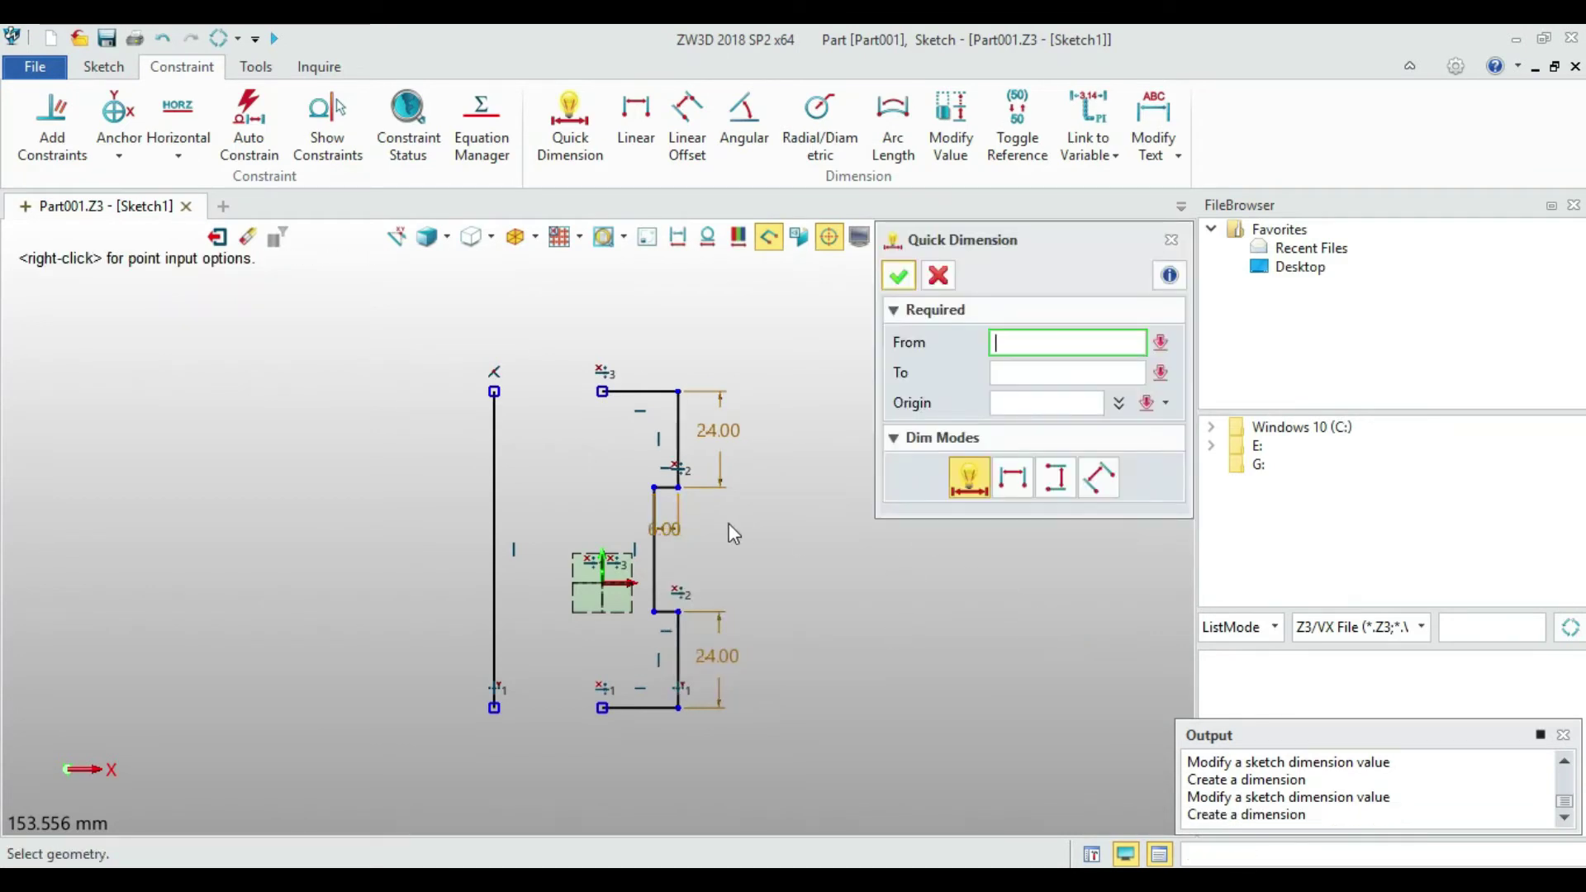
Dimension the vertical inner side of the notch and set it to 12 mm, checking against the reference drawing
{"action": "left_click", "coordinate": [656, 556]}
{"action": "left_click", "coordinate": [656, 557]}
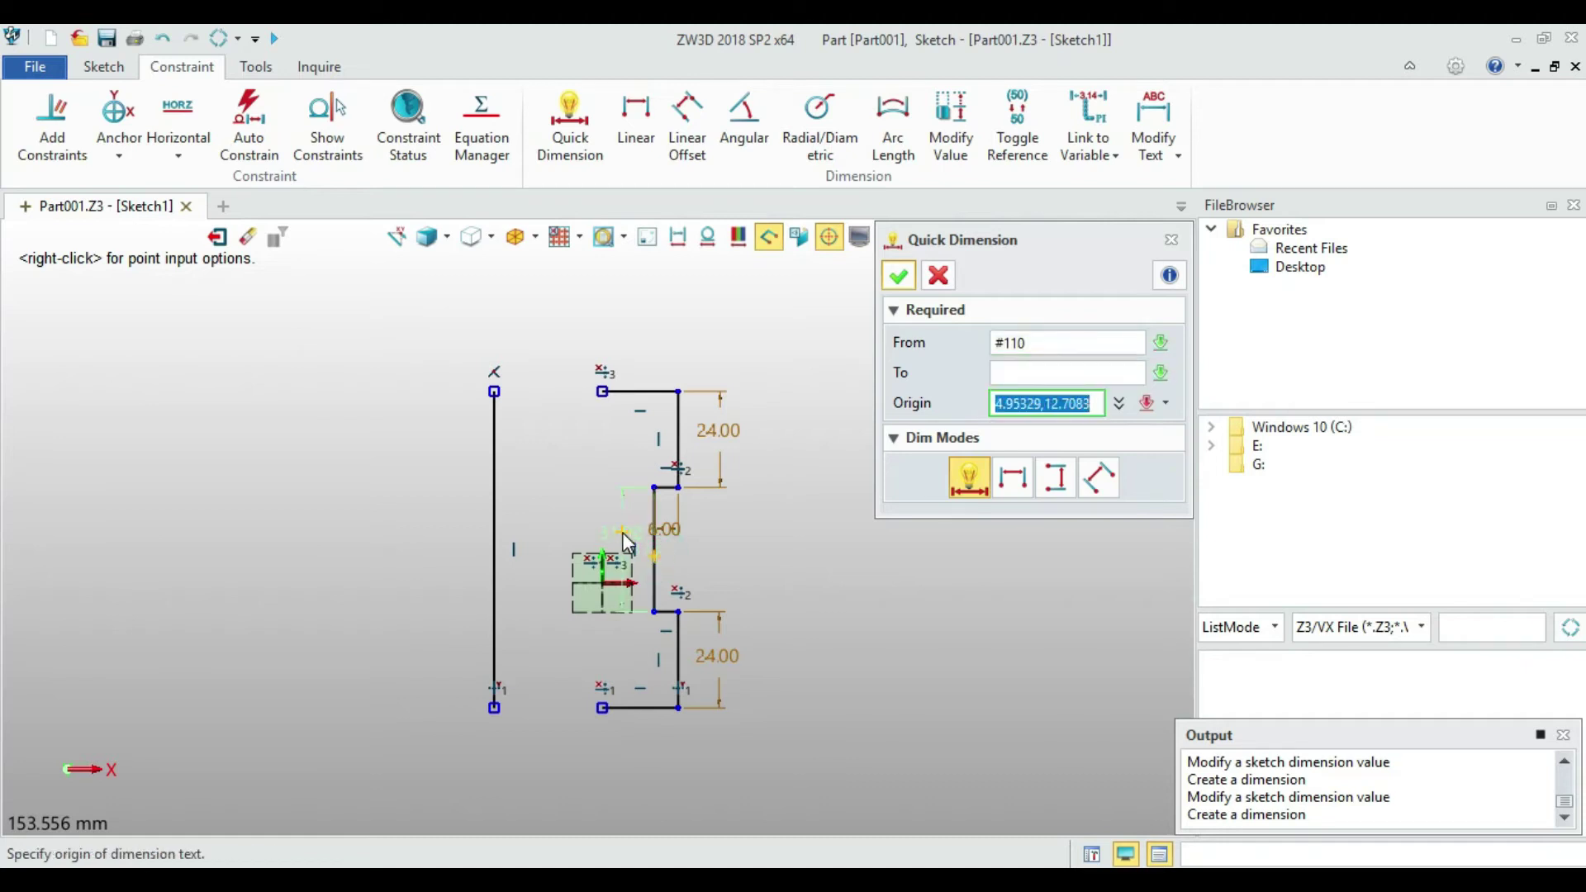
{"action": "left_click", "coordinate": [715, 541]}
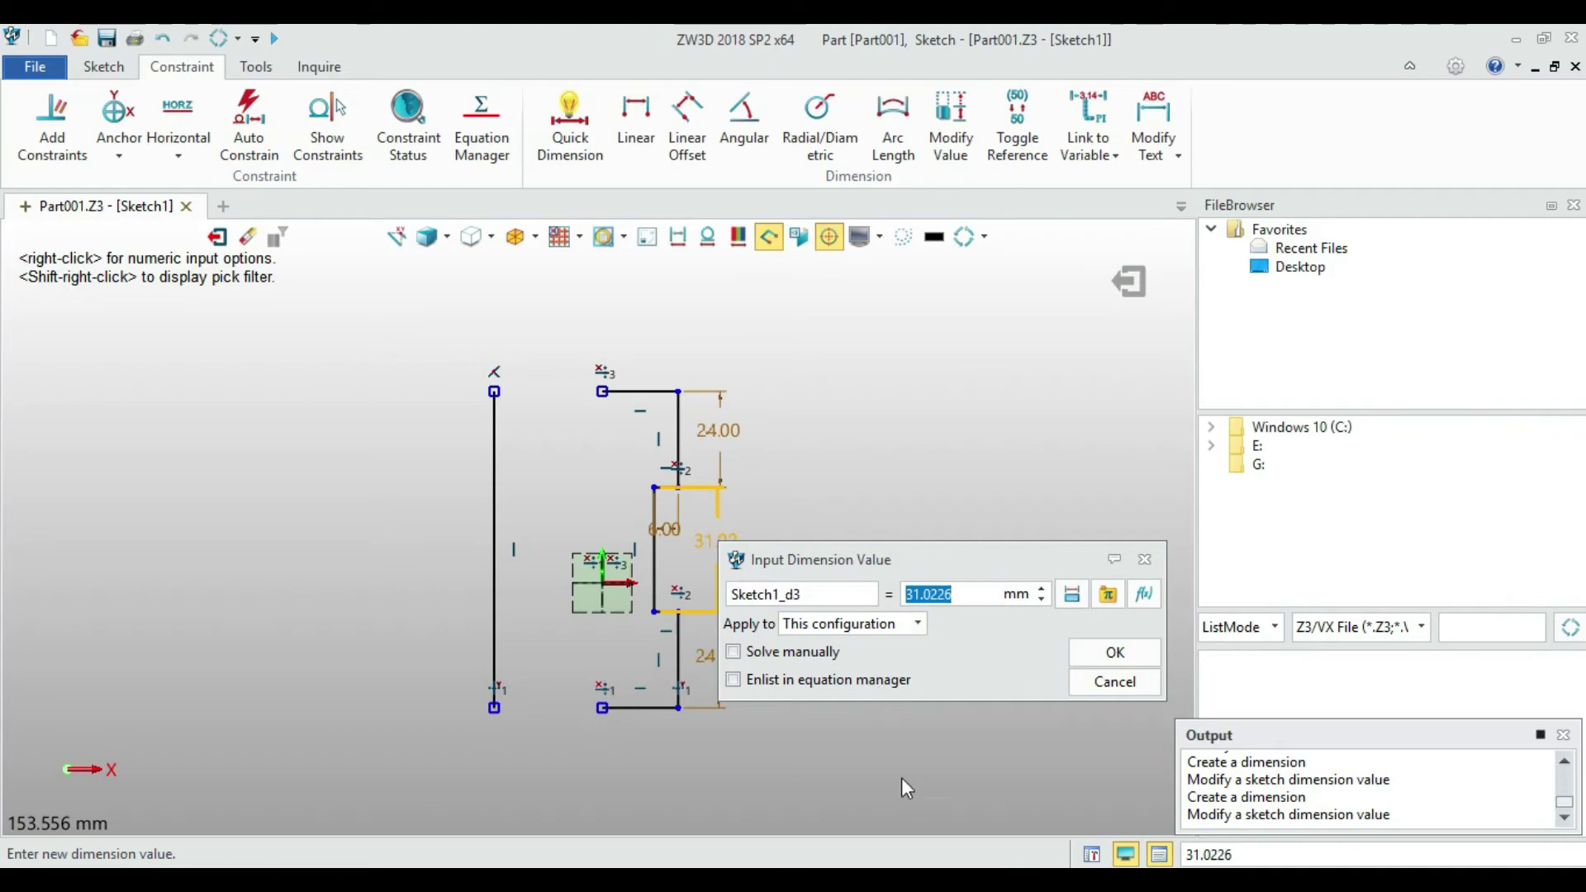
{"action": "key", "text": "alt+Tab"}
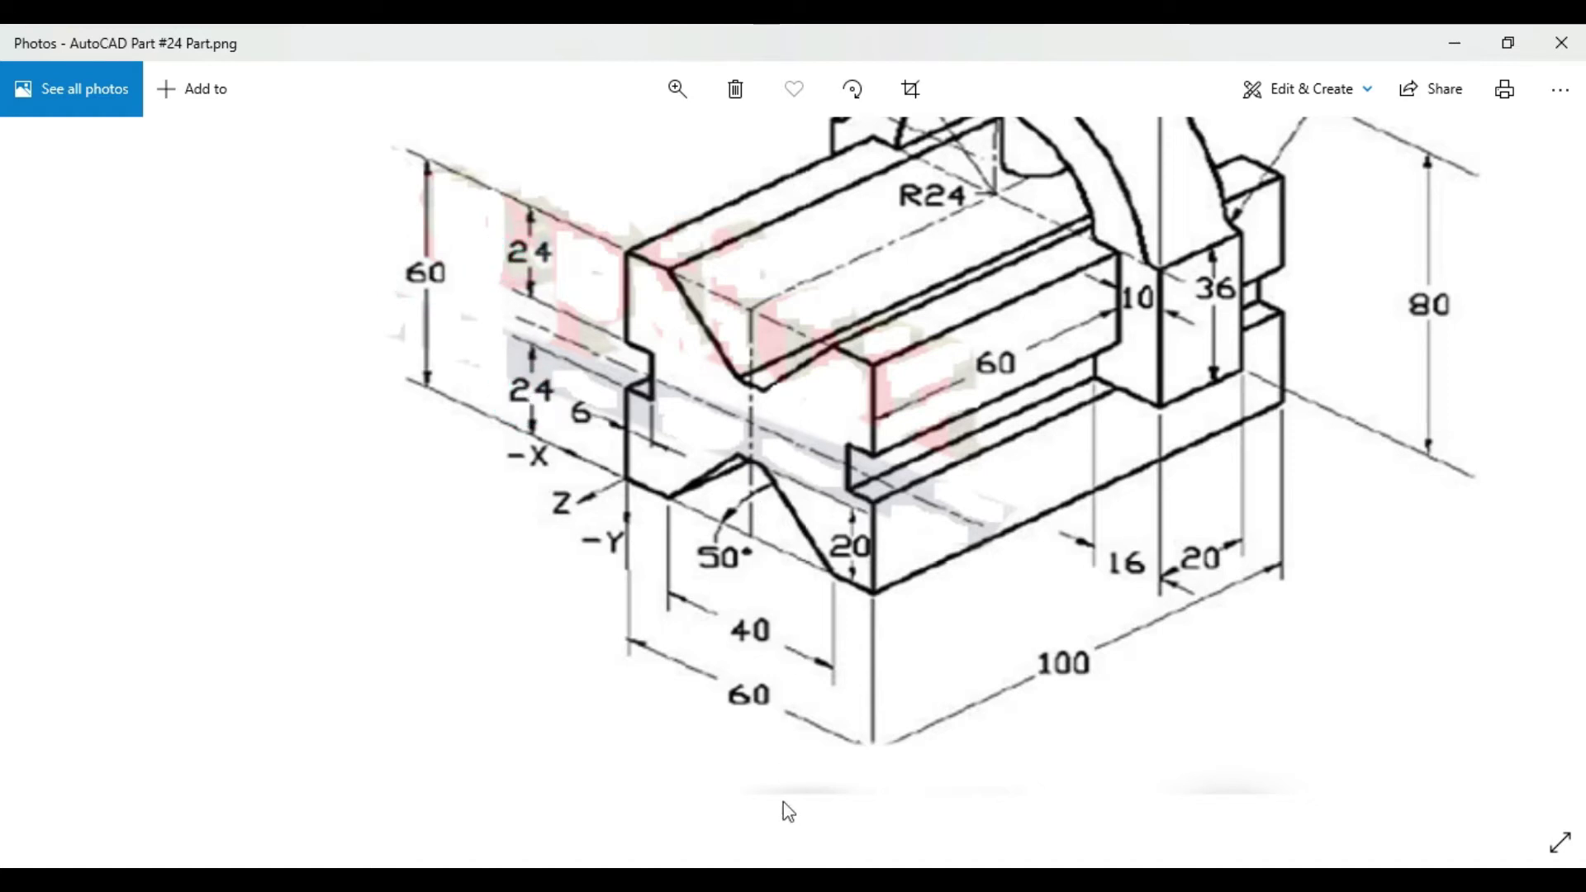
{"action": "left_click", "coordinate": [788, 880]}
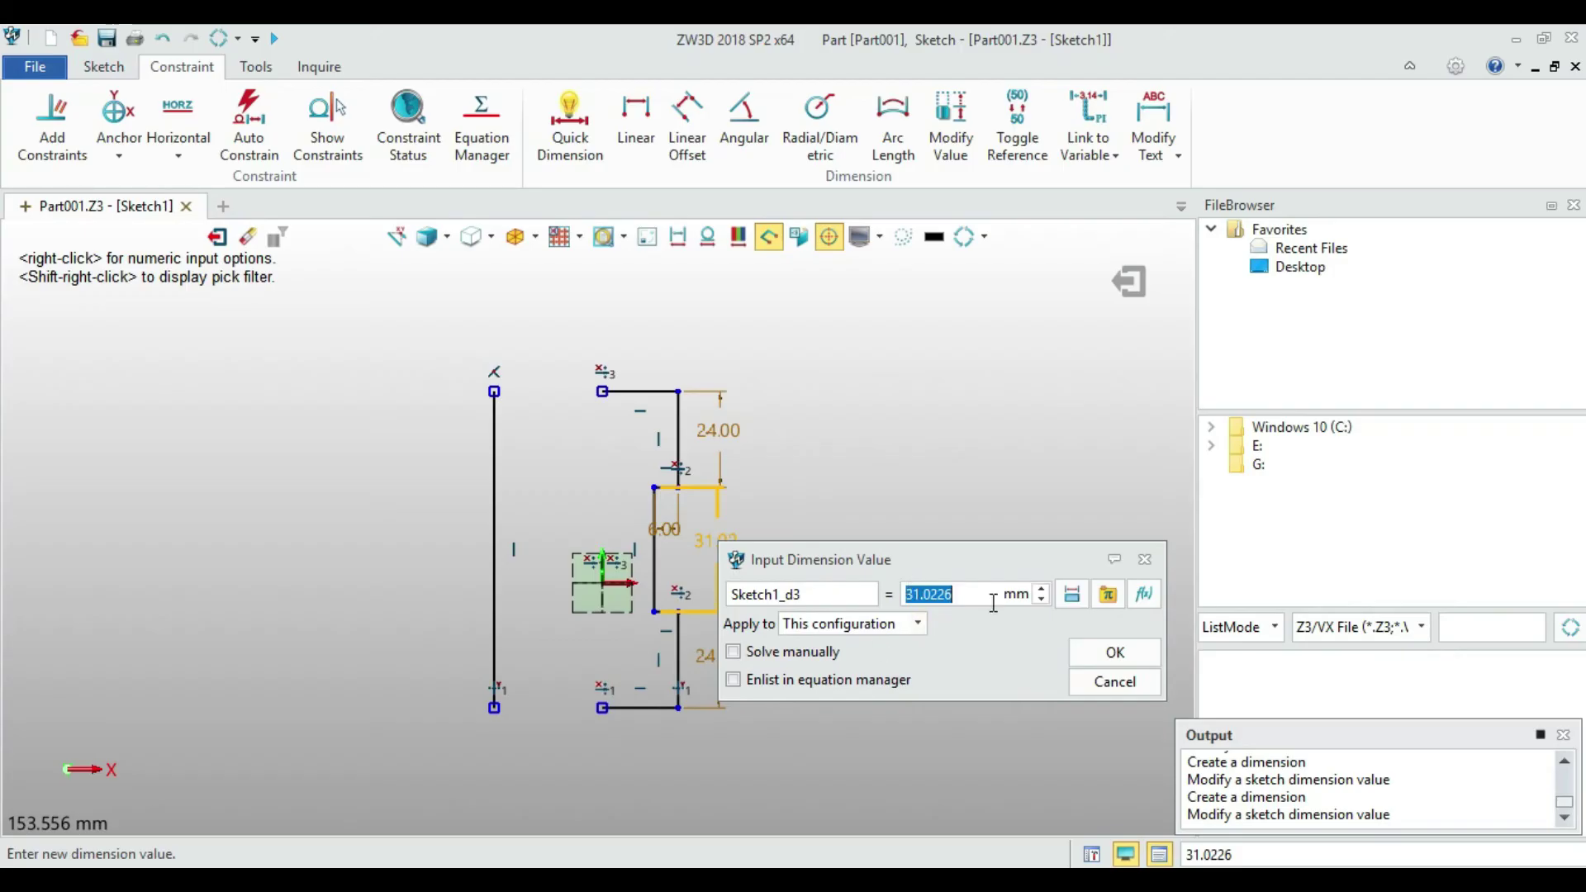
{"action": "type", "text": "12"}
{"action": "left_click", "coordinate": [1115, 652]}
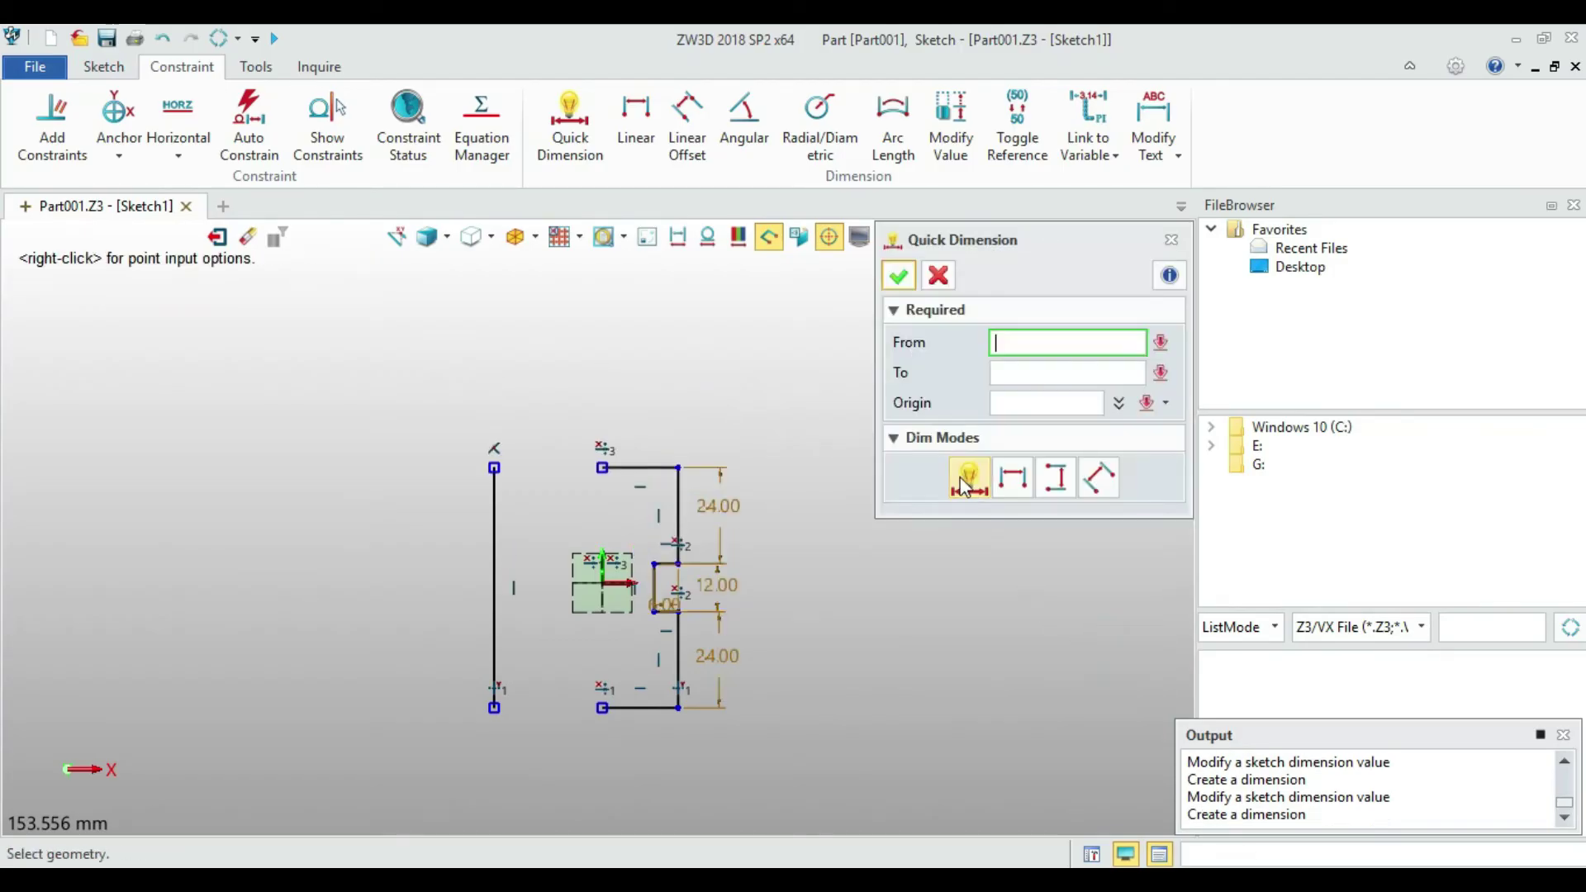
Dimension the horizontal distance from the profile's lower outer corner to the separate vertical line's lower end as 30 mm, half the reference width
{"action": "scroll", "coordinate": [881, 566], "scroll_direction": "down", "scroll_amount": 2}
{"action": "scroll", "coordinate": [743, 601], "scroll_direction": "up", "scroll_amount": 2}
{"action": "scroll", "coordinate": [874, 642], "scroll_direction": "up", "scroll_amount": 1}
{"action": "scroll", "coordinate": [778, 641], "scroll_direction": "down", "scroll_amount": 1}
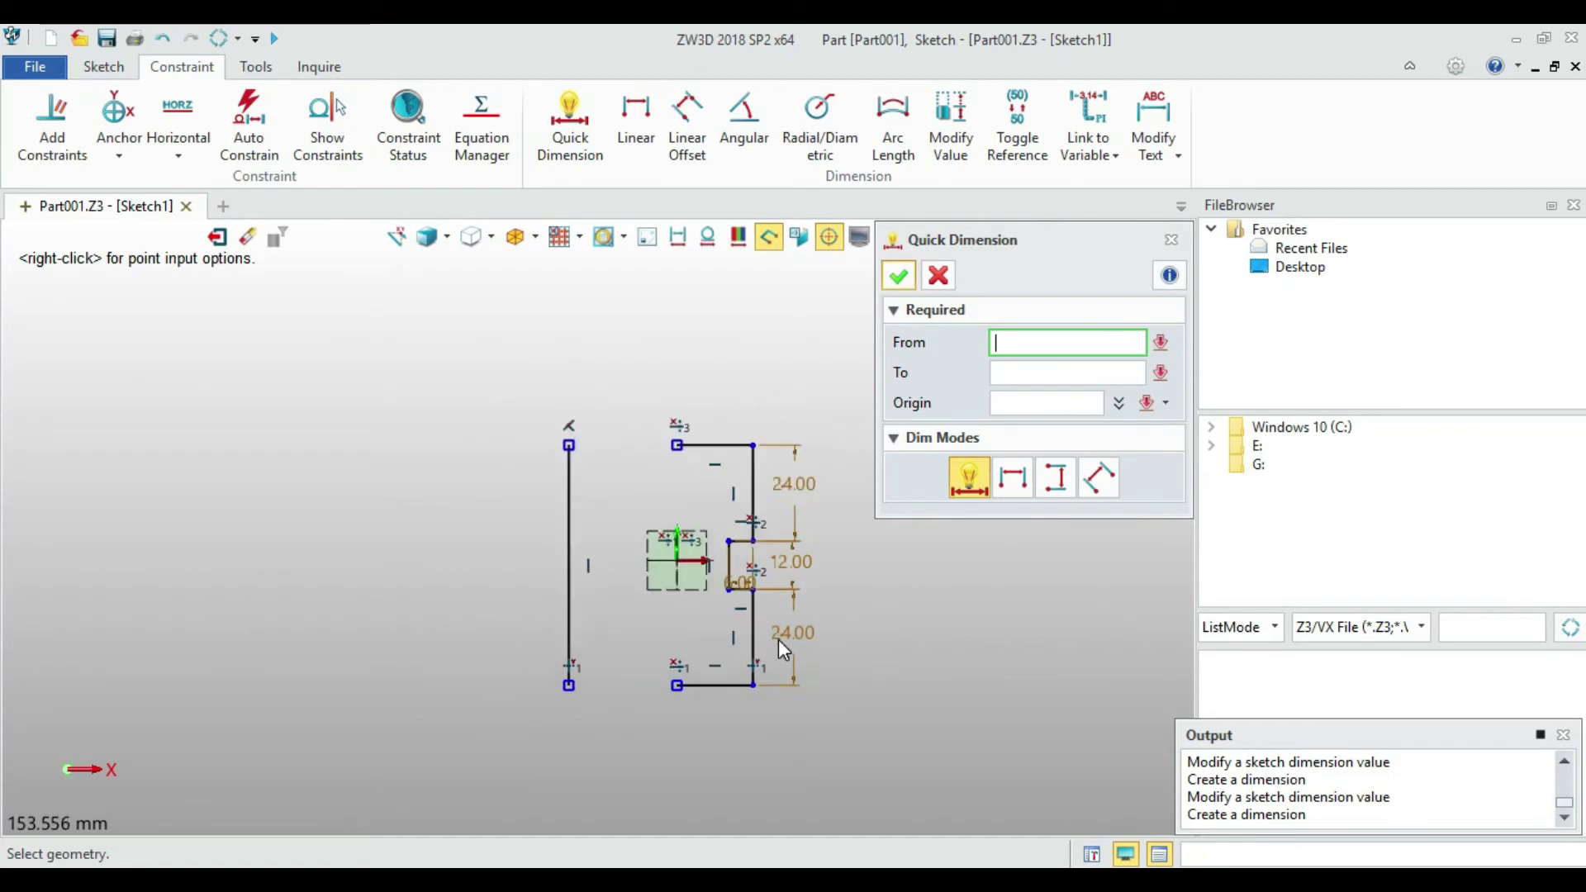
{"action": "scroll", "coordinate": [886, 647], "scroll_direction": "up", "scroll_amount": 1}
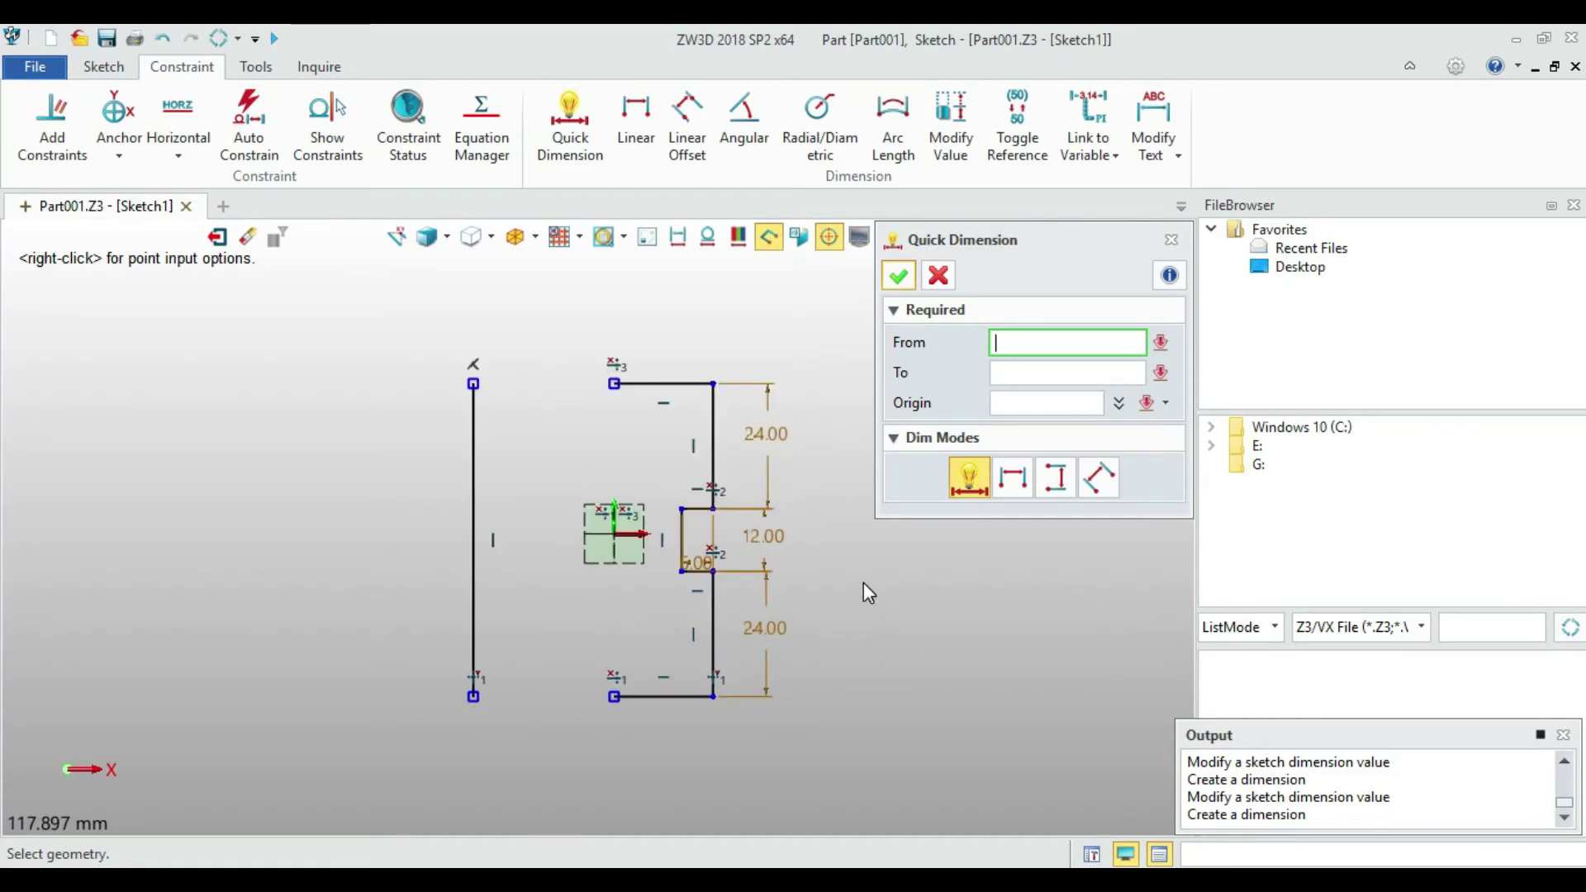
{"action": "left_click", "coordinate": [712, 698]}
{"action": "left_click", "coordinate": [892, 884]}
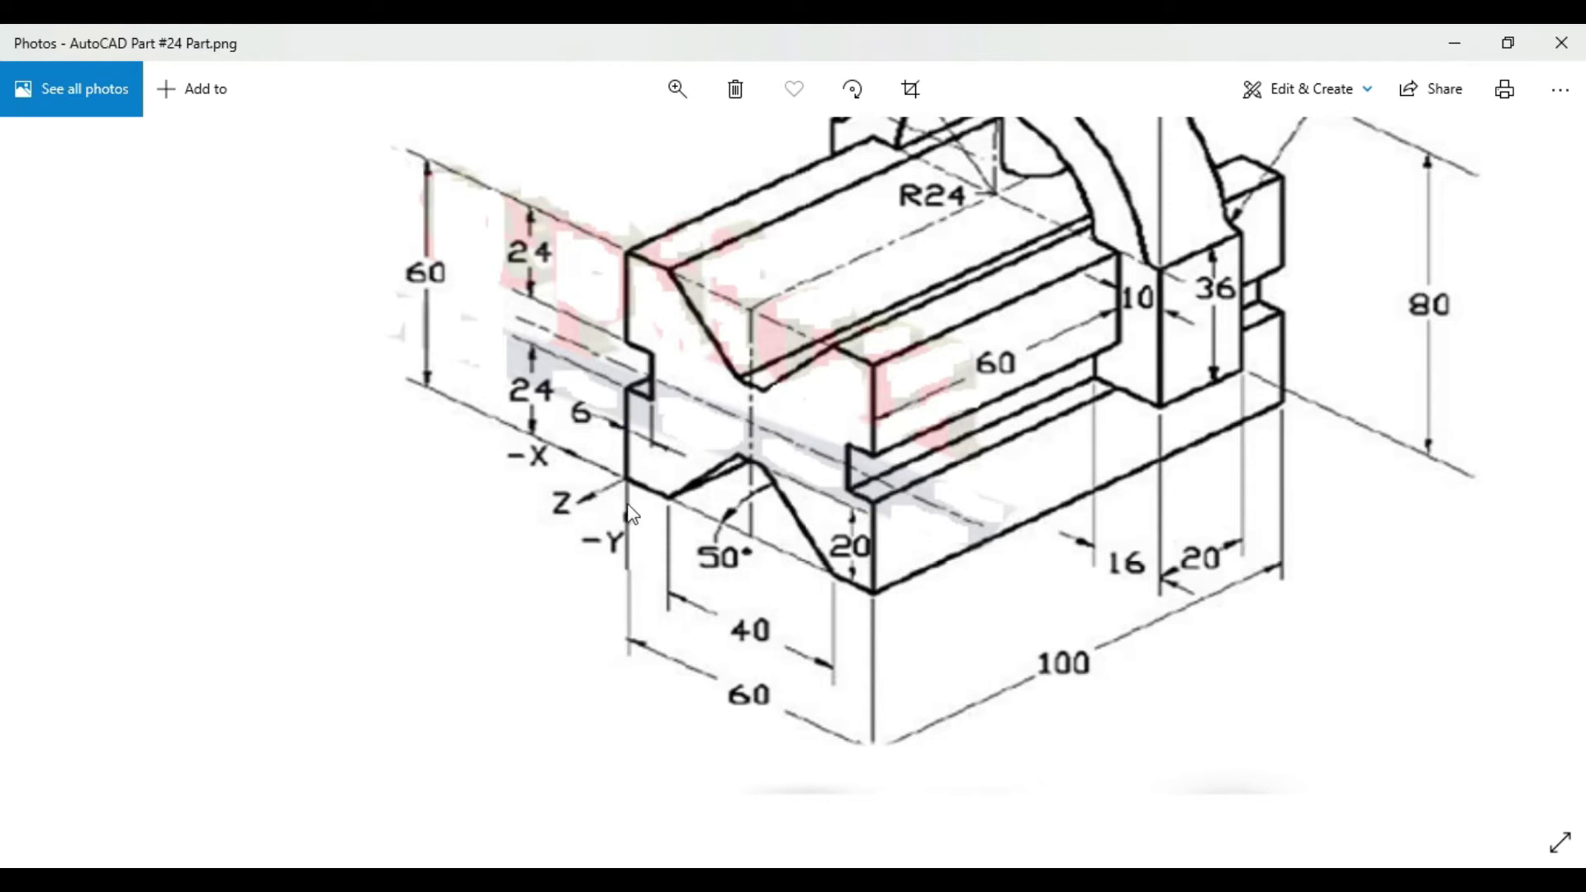
{"action": "left_click", "coordinate": [743, 694]}
{"action": "left_click", "coordinate": [751, 694]}
{"action": "left_click", "coordinate": [809, 879]}
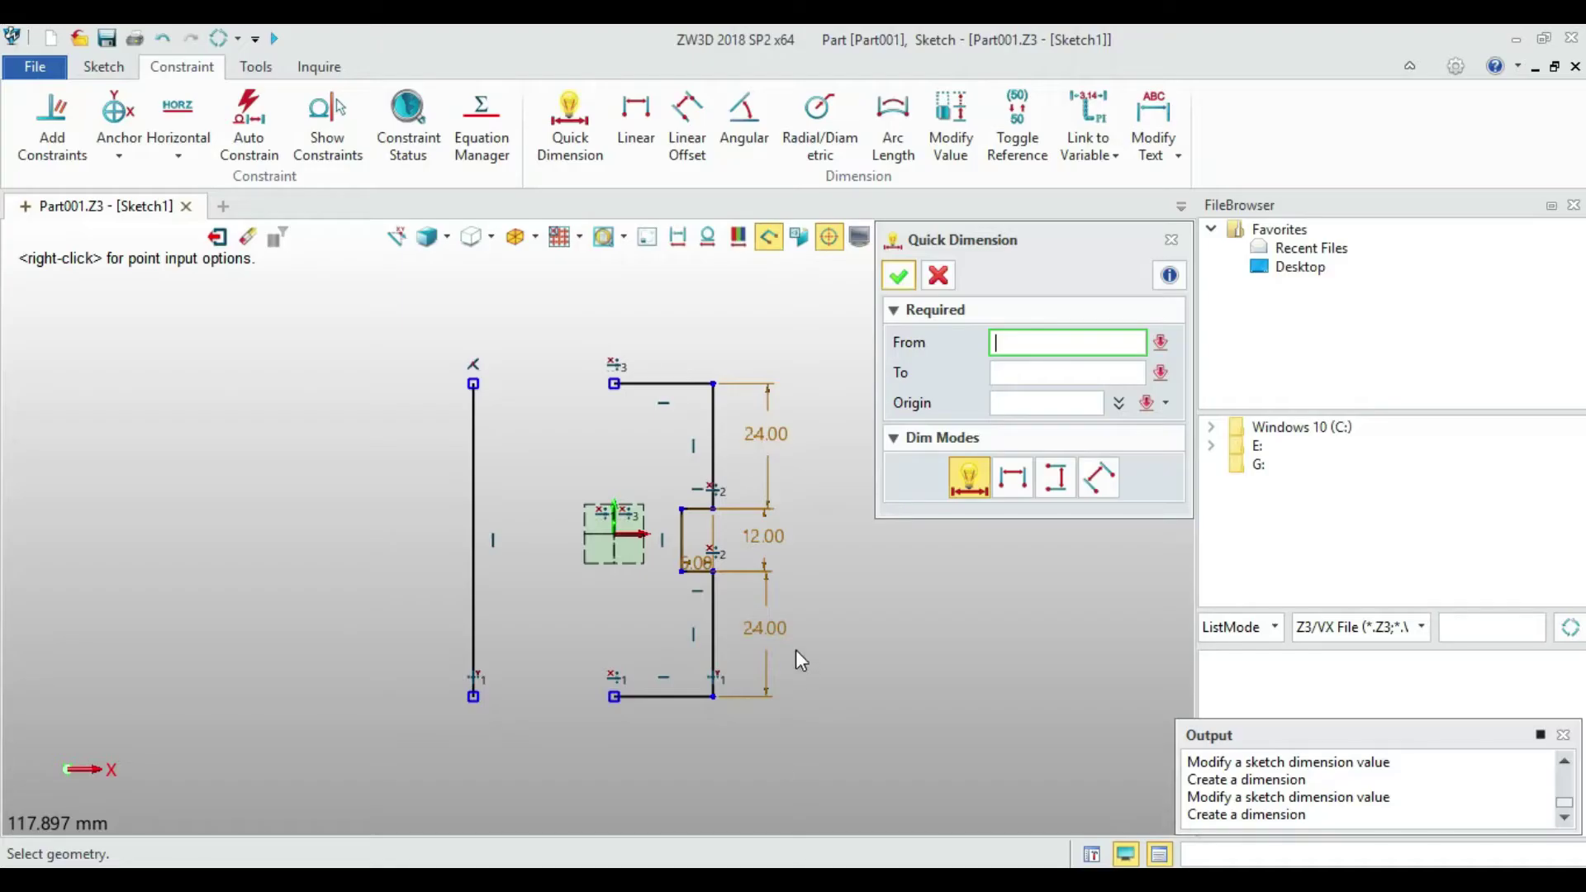
{"action": "left_click", "coordinate": [713, 677]}
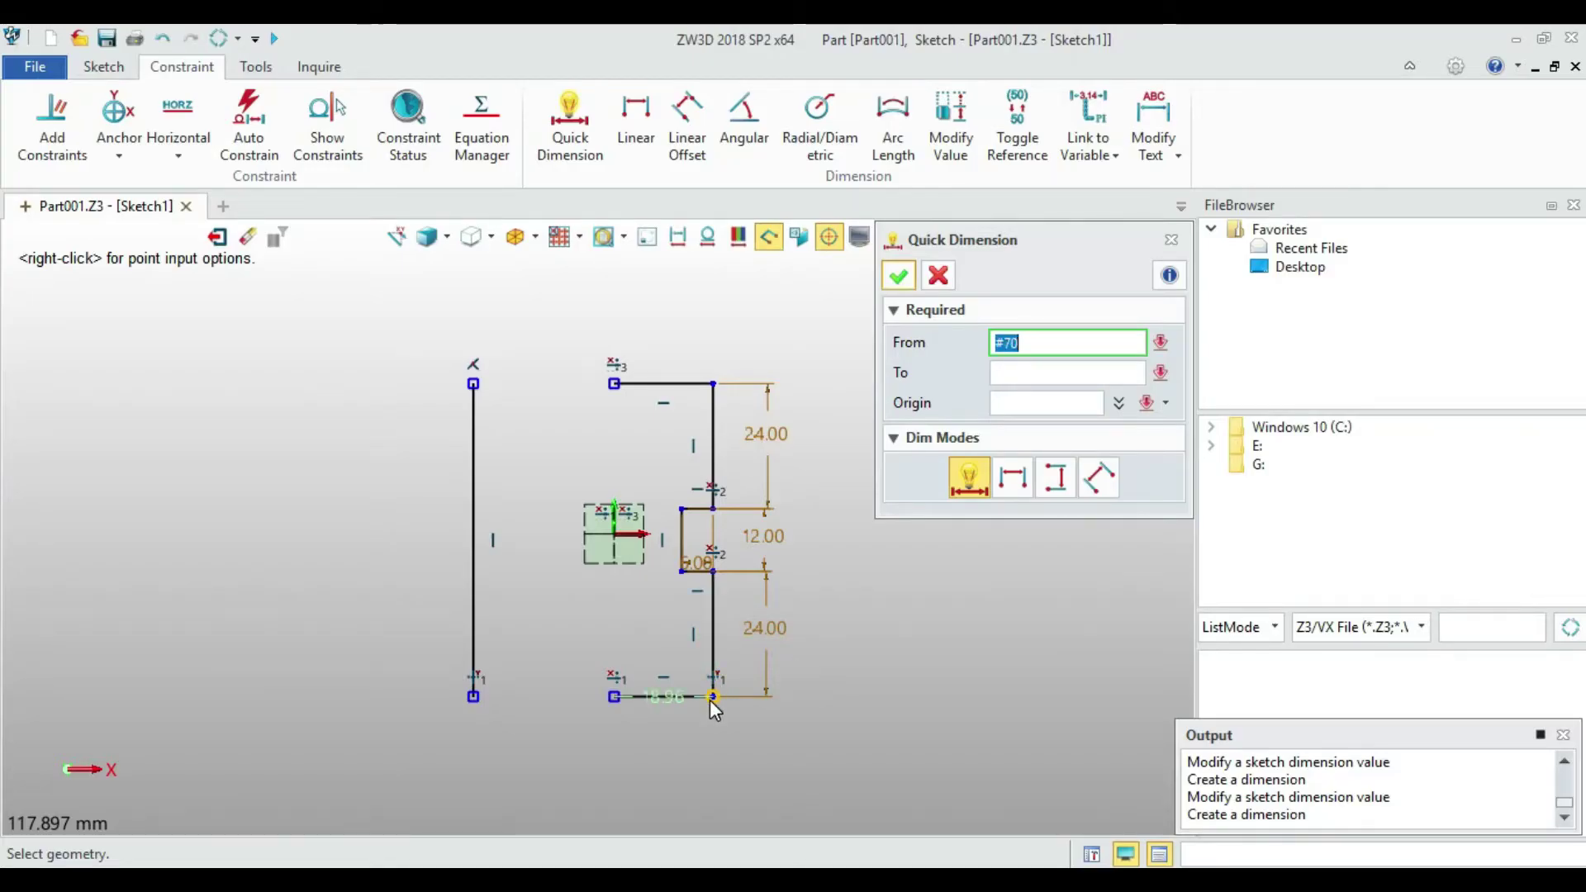
{"action": "left_click", "coordinate": [711, 698]}
{"action": "left_click", "coordinate": [472, 698]}
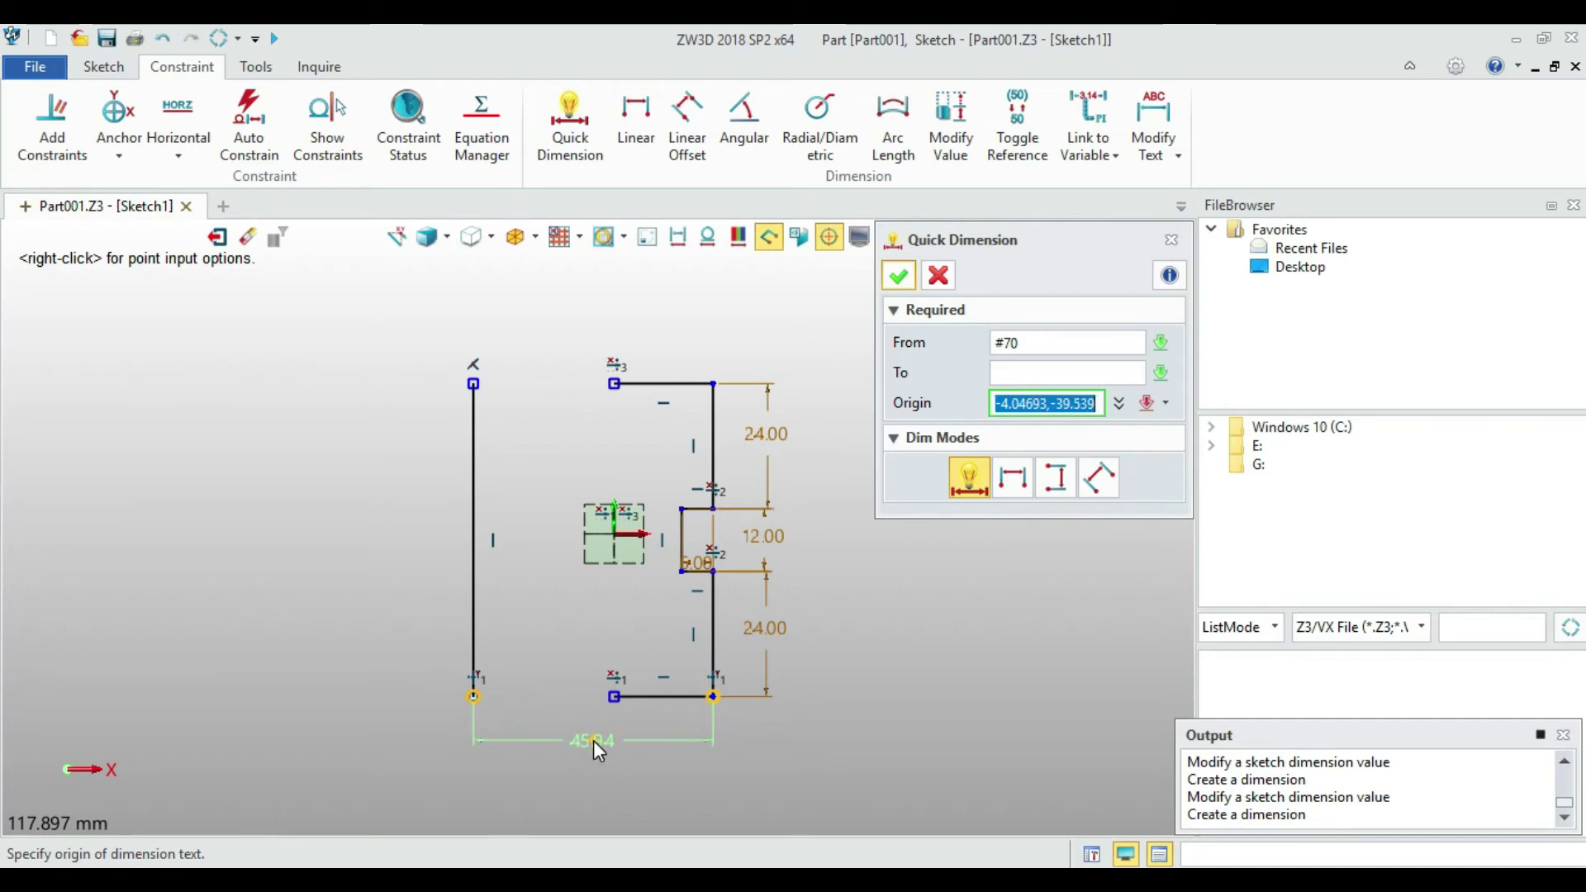
{"action": "left_click", "coordinate": [593, 740]}
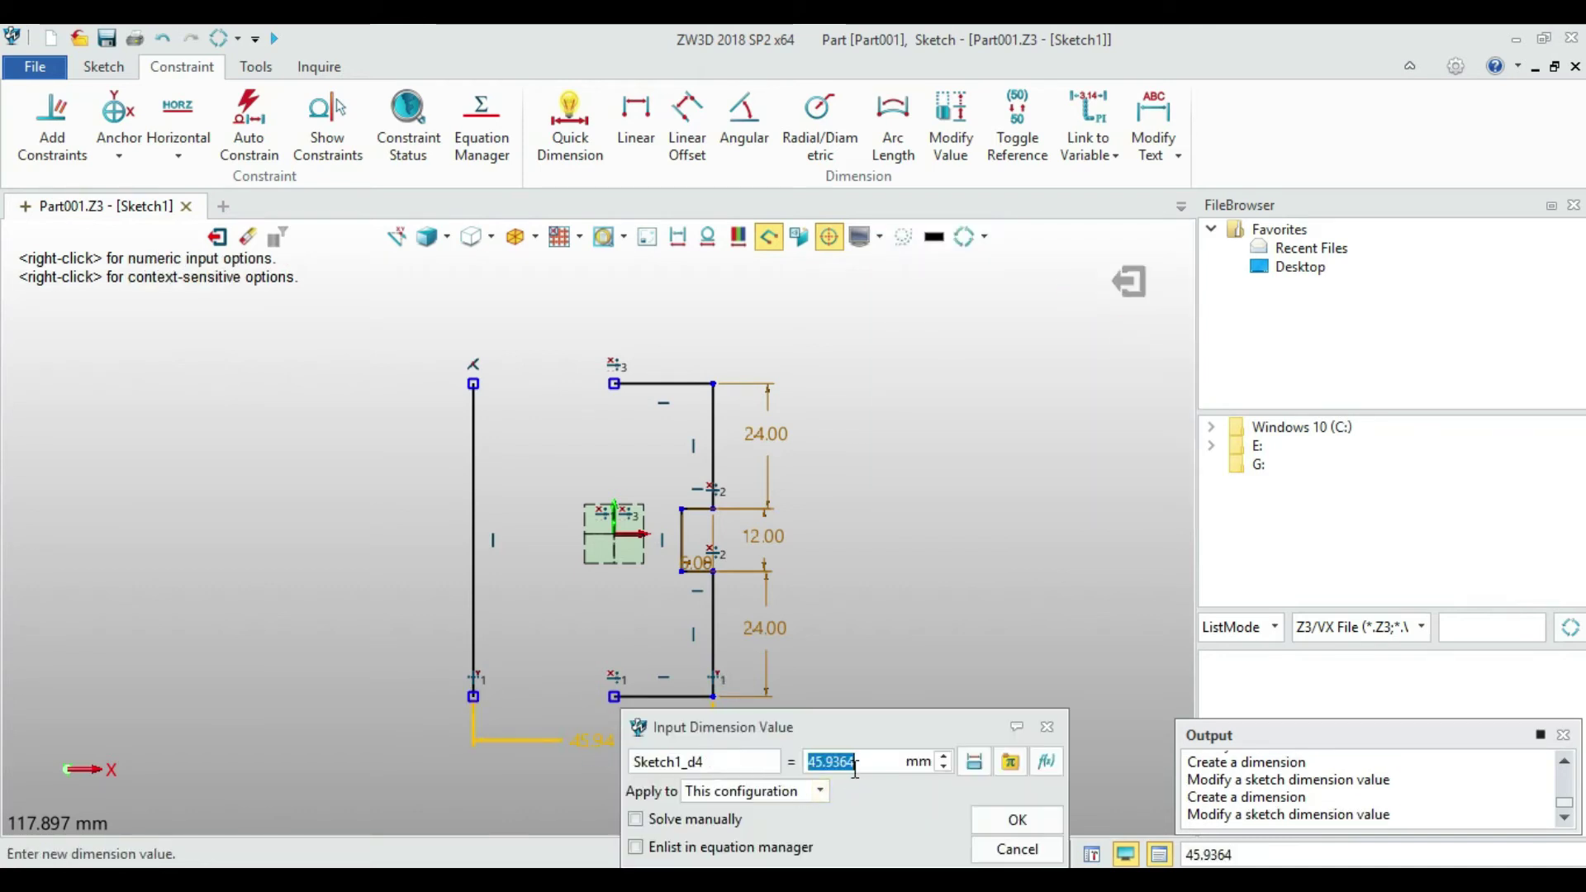
{"action": "type", "text": "30"}
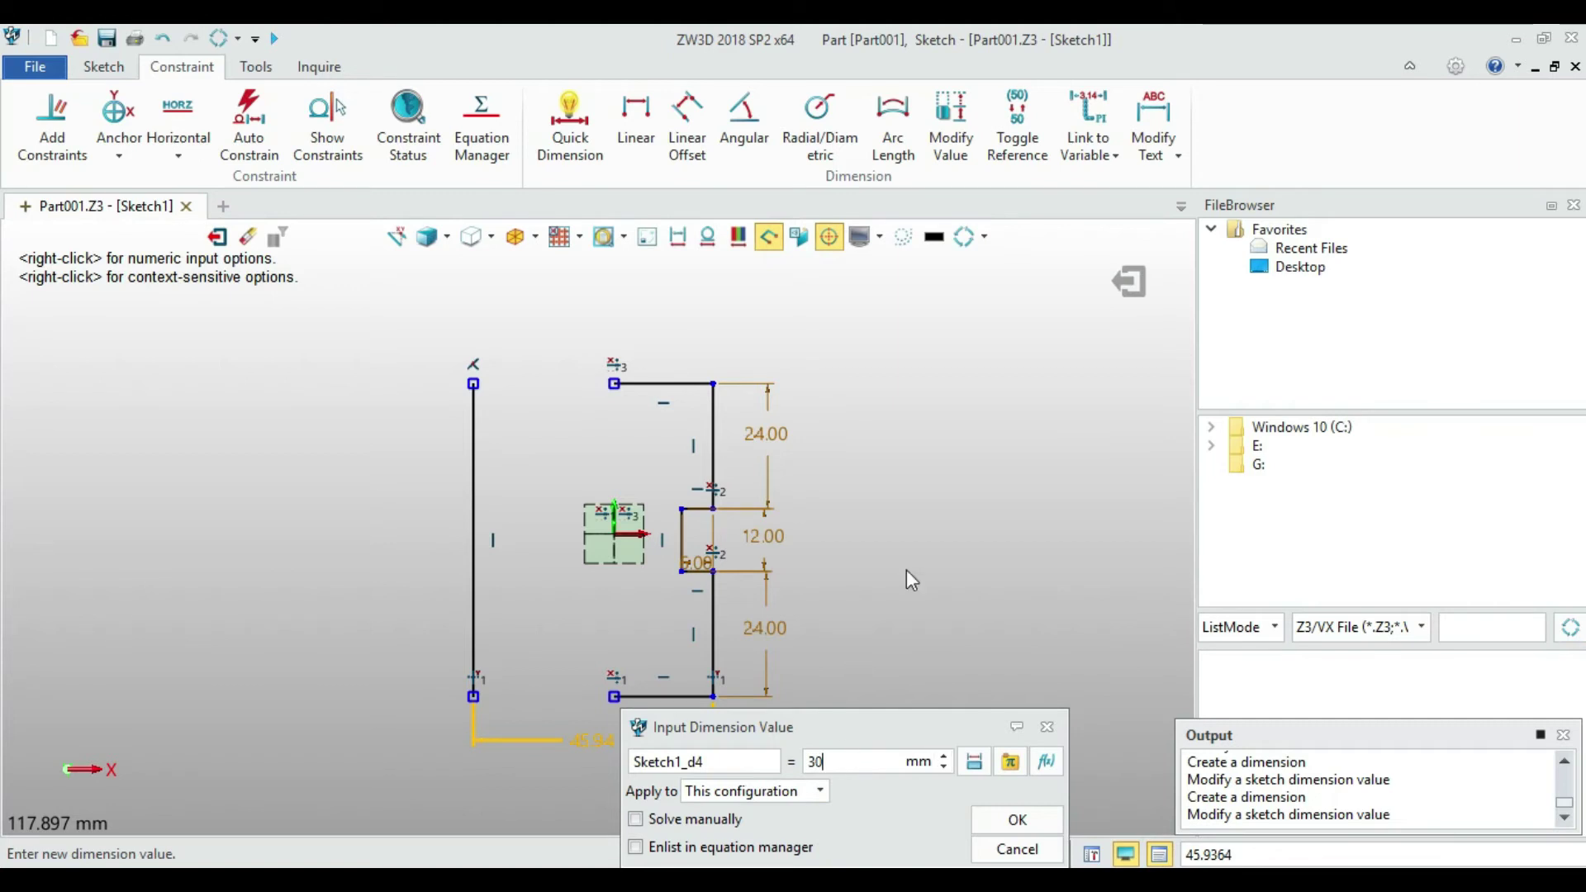
{"action": "left_click", "coordinate": [1032, 816]}
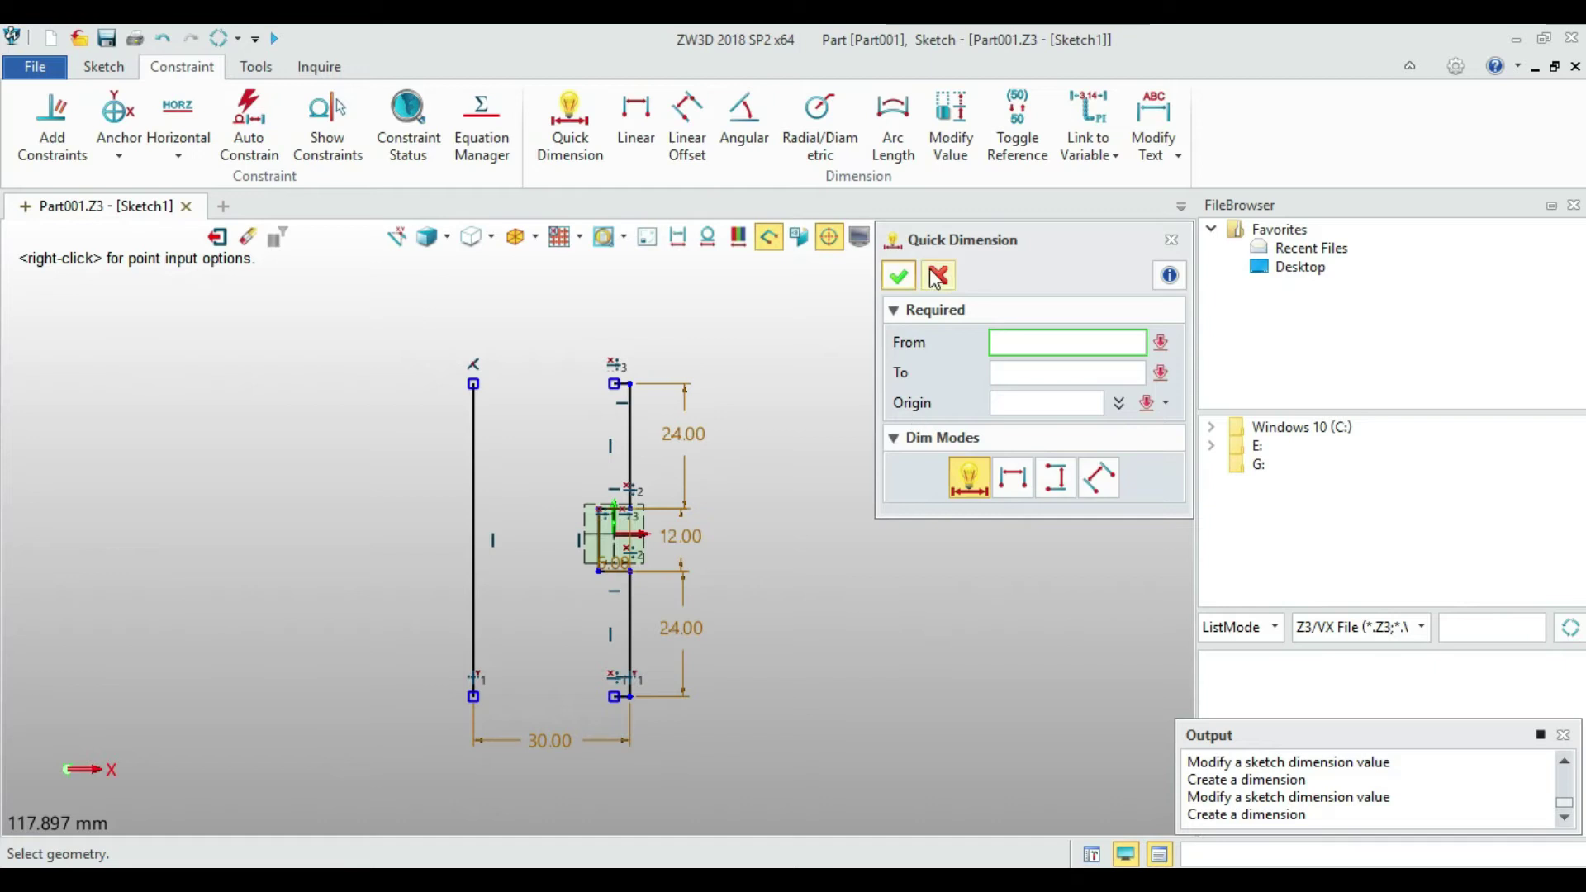
{"action": "left_click", "coordinate": [899, 278]}
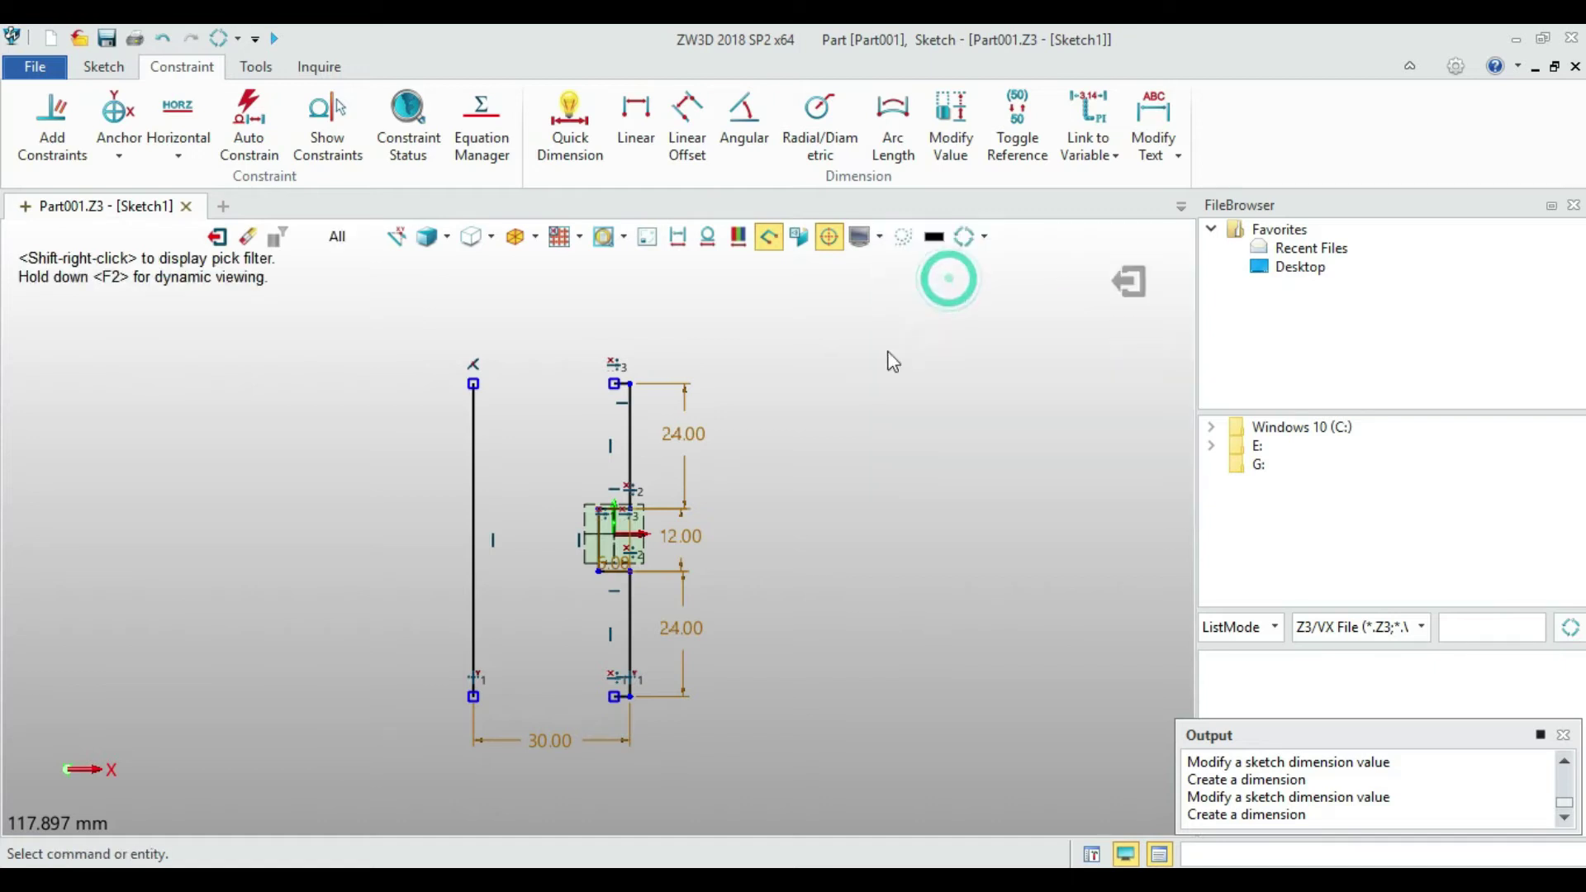
{"action": "scroll", "coordinate": [475, 511], "scroll_direction": "up", "scroll_amount": 3}
{"action": "scroll", "coordinate": [677, 519], "scroll_direction": "down", "scroll_amount": 5}
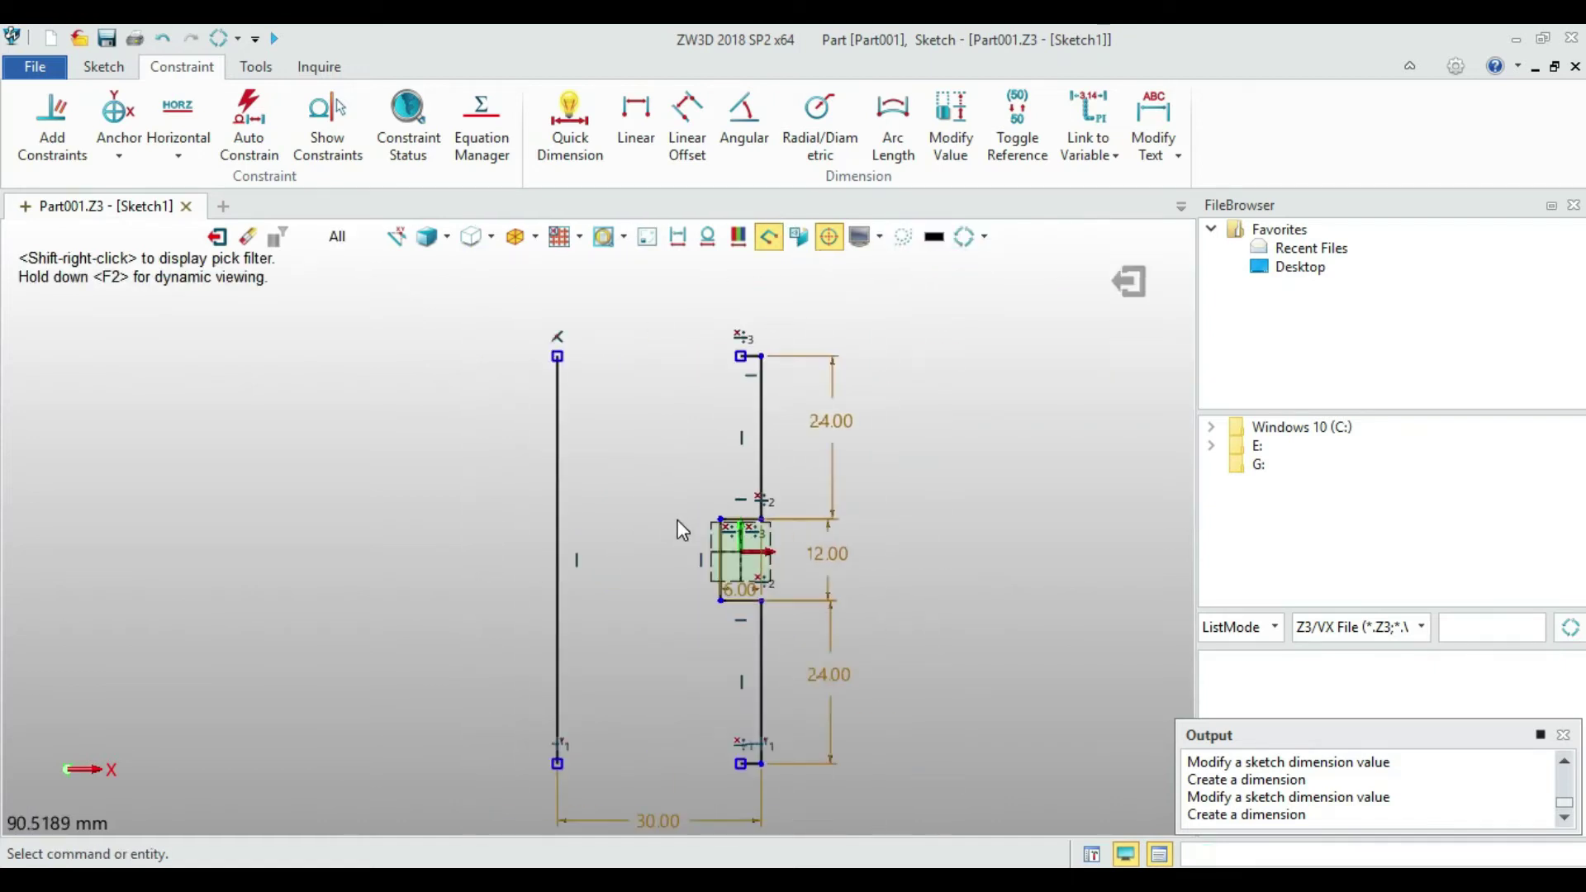
{"action": "scroll", "coordinate": [658, 571], "scroll_direction": "up", "scroll_amount": 1}
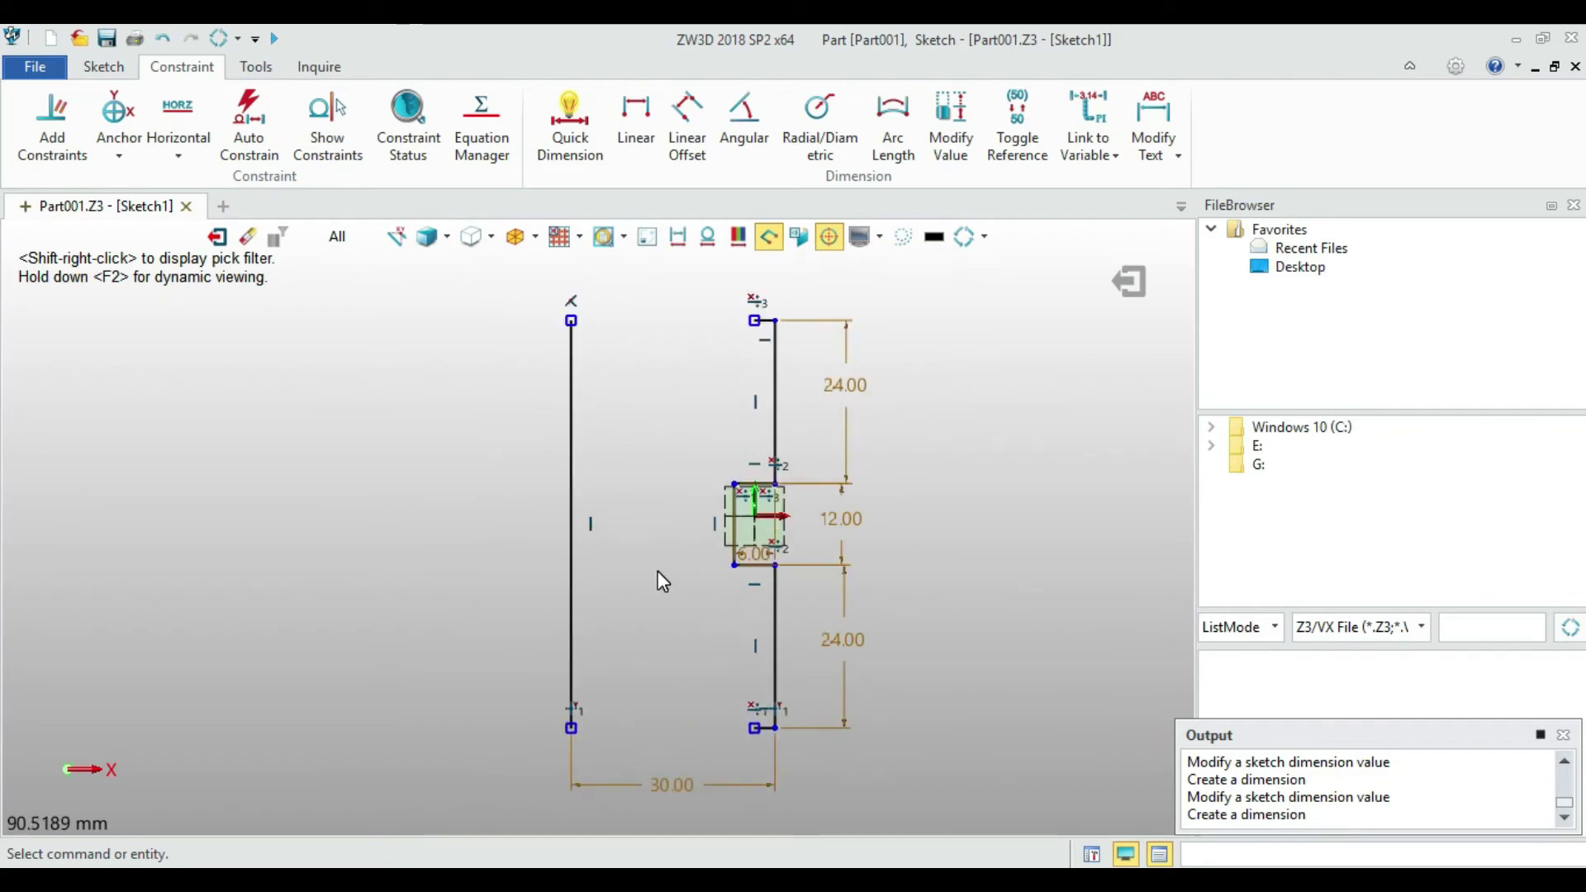
{"action": "scroll", "coordinate": [676, 553], "scroll_direction": "down", "scroll_amount": 1}
{"action": "scroll", "coordinate": [676, 554], "scroll_direction": "up", "scroll_amount": 1}
{"action": "scroll", "coordinate": [676, 554], "scroll_direction": "down", "scroll_amount": 1}
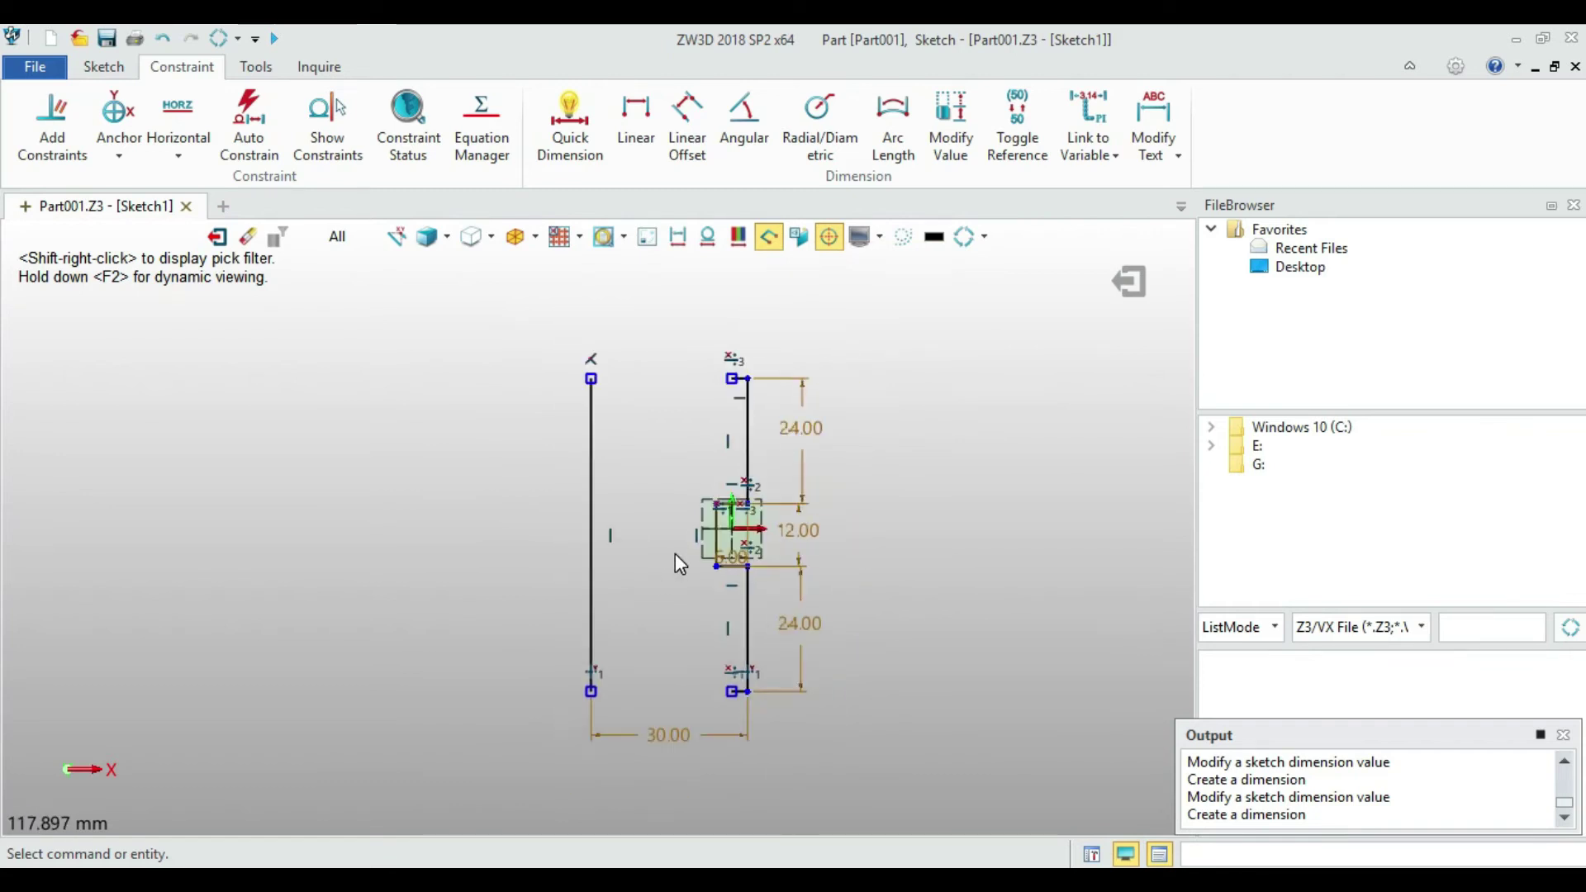
{"action": "scroll", "coordinate": [840, 355], "scroll_direction": "up", "scroll_amount": 1}
{"action": "scroll", "coordinate": [827, 484], "scroll_direction": "down", "scroll_amount": 1}
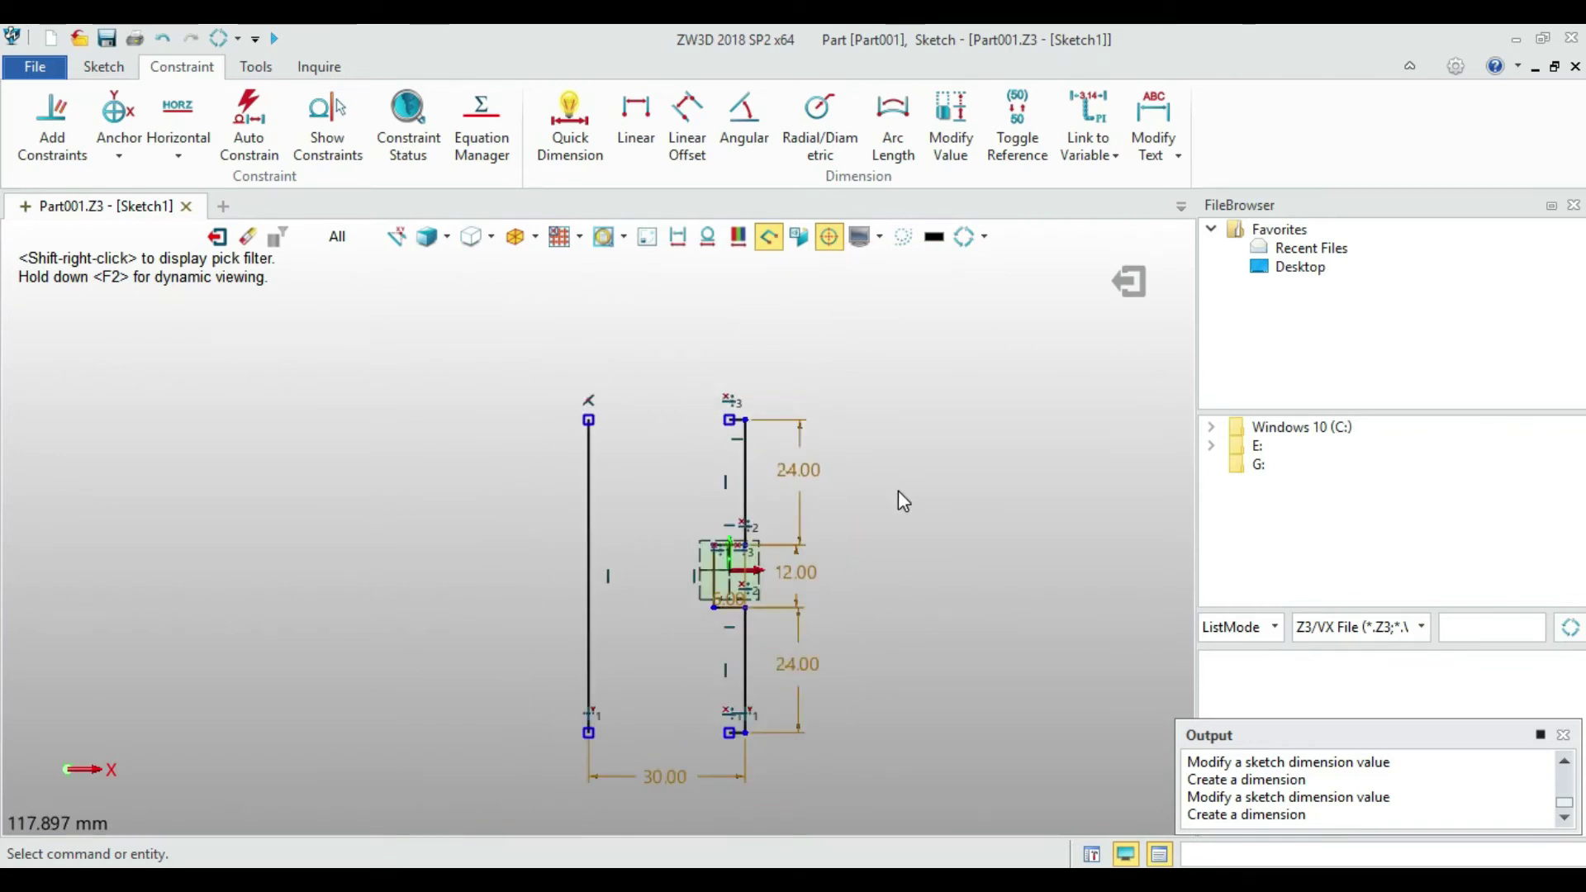
Check the base widths in the reference drawing and dimension the profile's horizontal top edge as 10 mm
{"action": "left_click", "coordinate": [882, 877]}
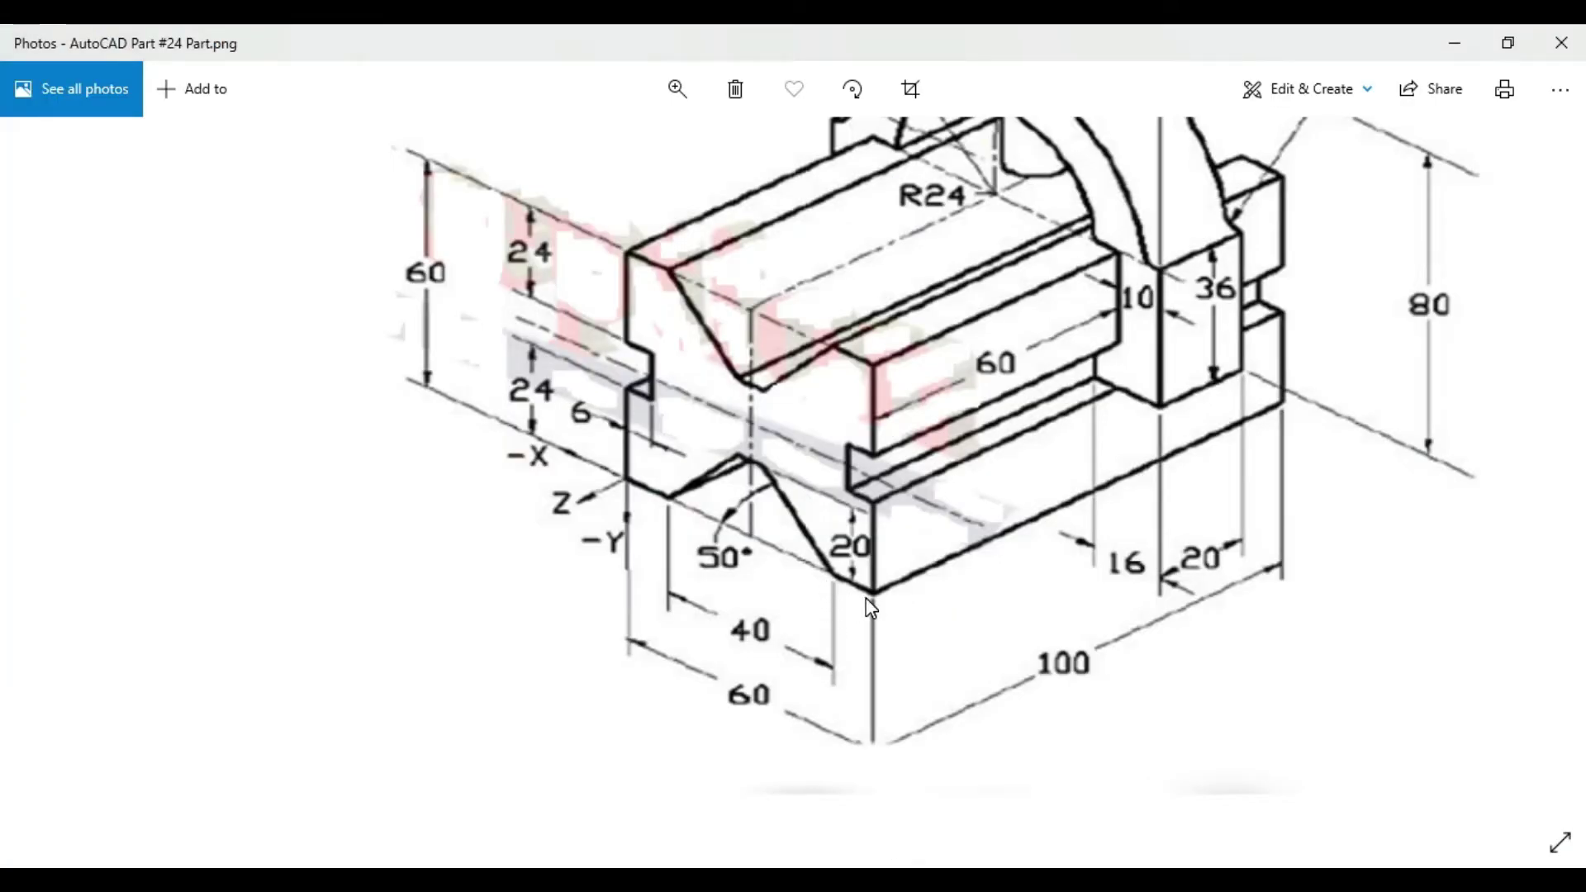
{"action": "key", "text": "alt+Tab"}
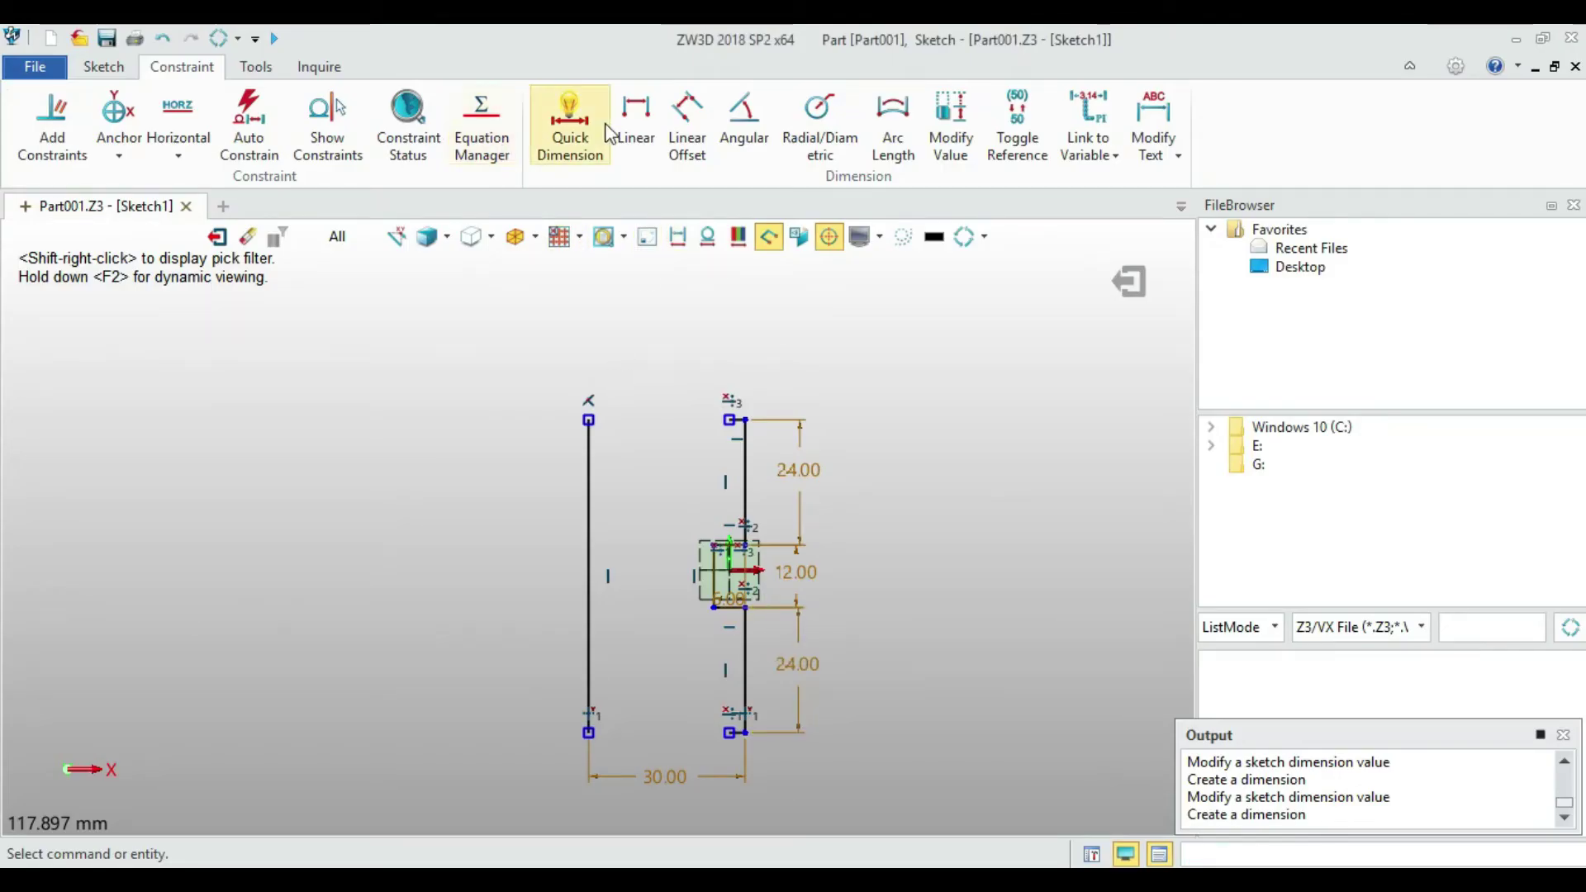
{"action": "left_click", "coordinate": [568, 126]}
{"action": "scroll", "coordinate": [694, 396], "scroll_direction": "up", "scroll_amount": 2}
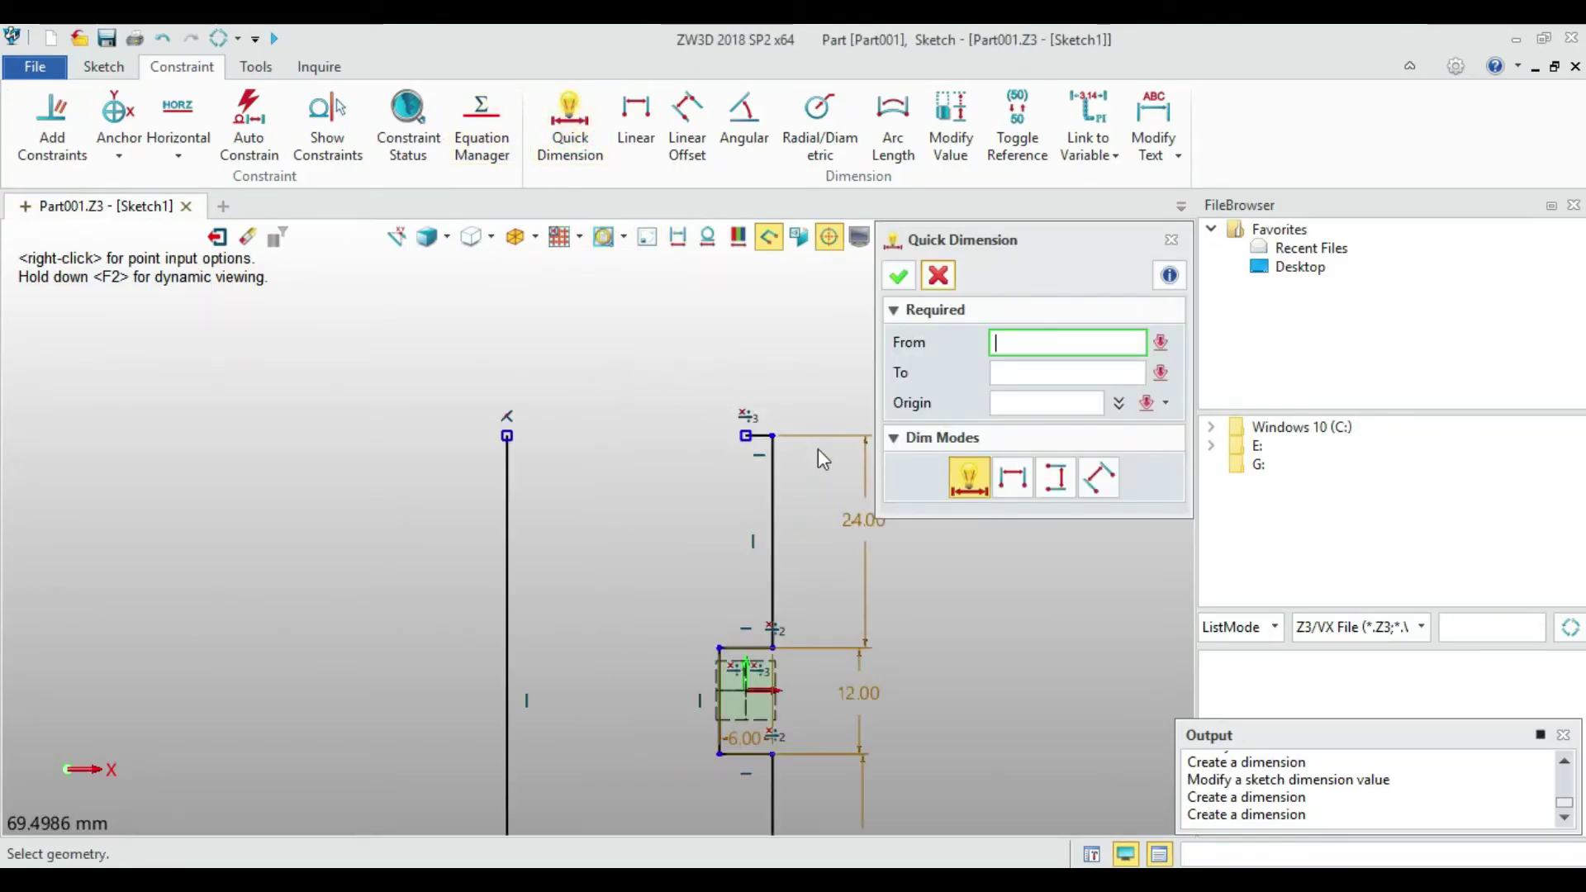
{"action": "left_click", "coordinate": [761, 430]}
{"action": "left_click", "coordinate": [763, 369]}
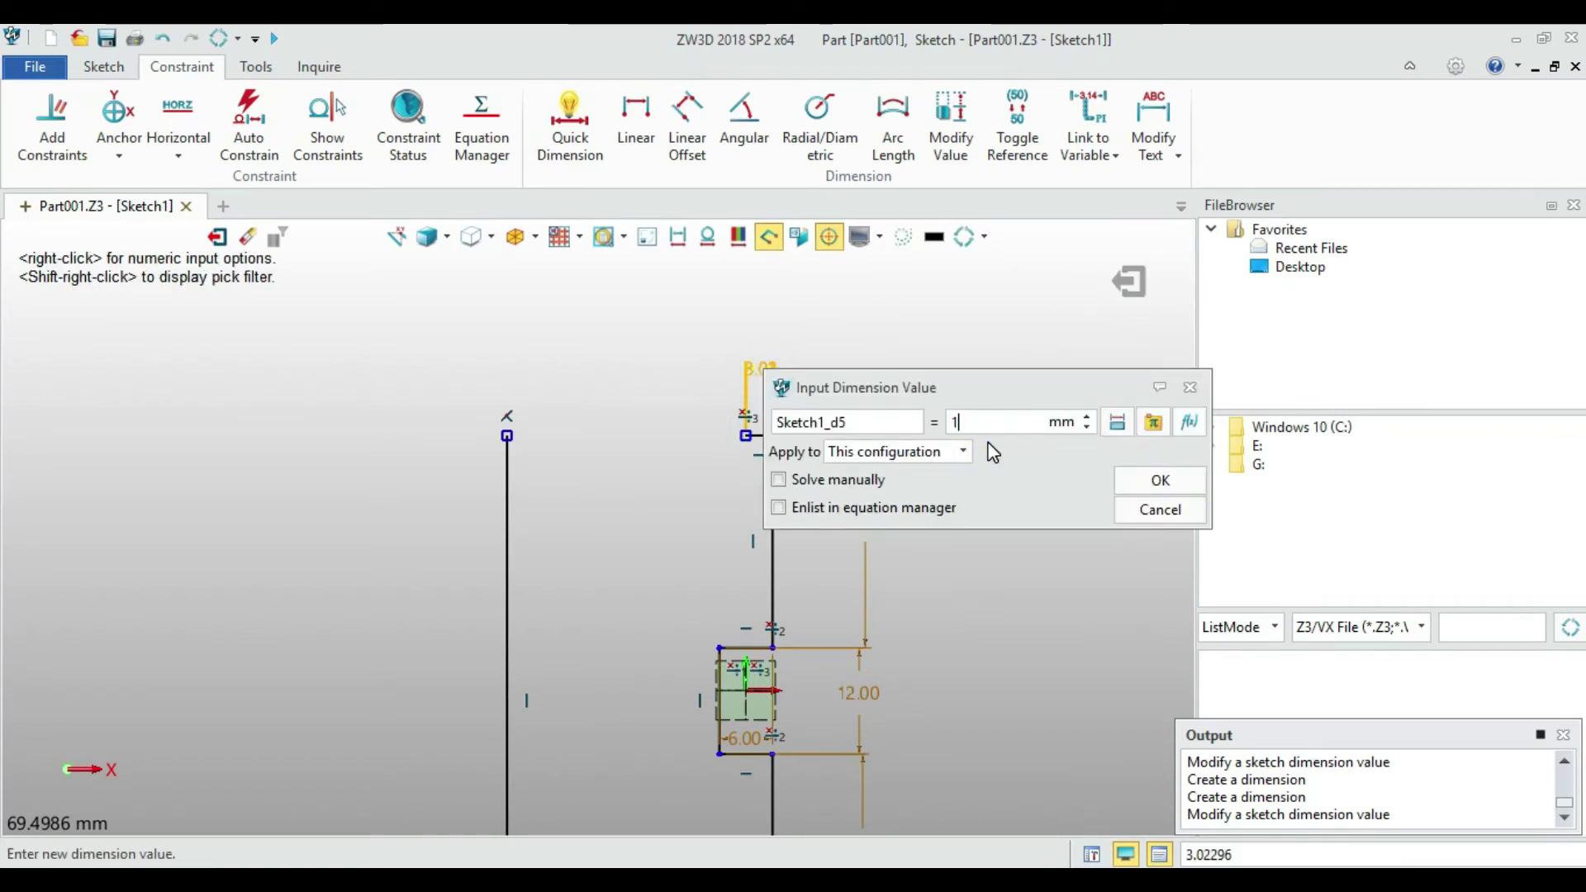
{"action": "left_click", "coordinate": [1133, 483]}
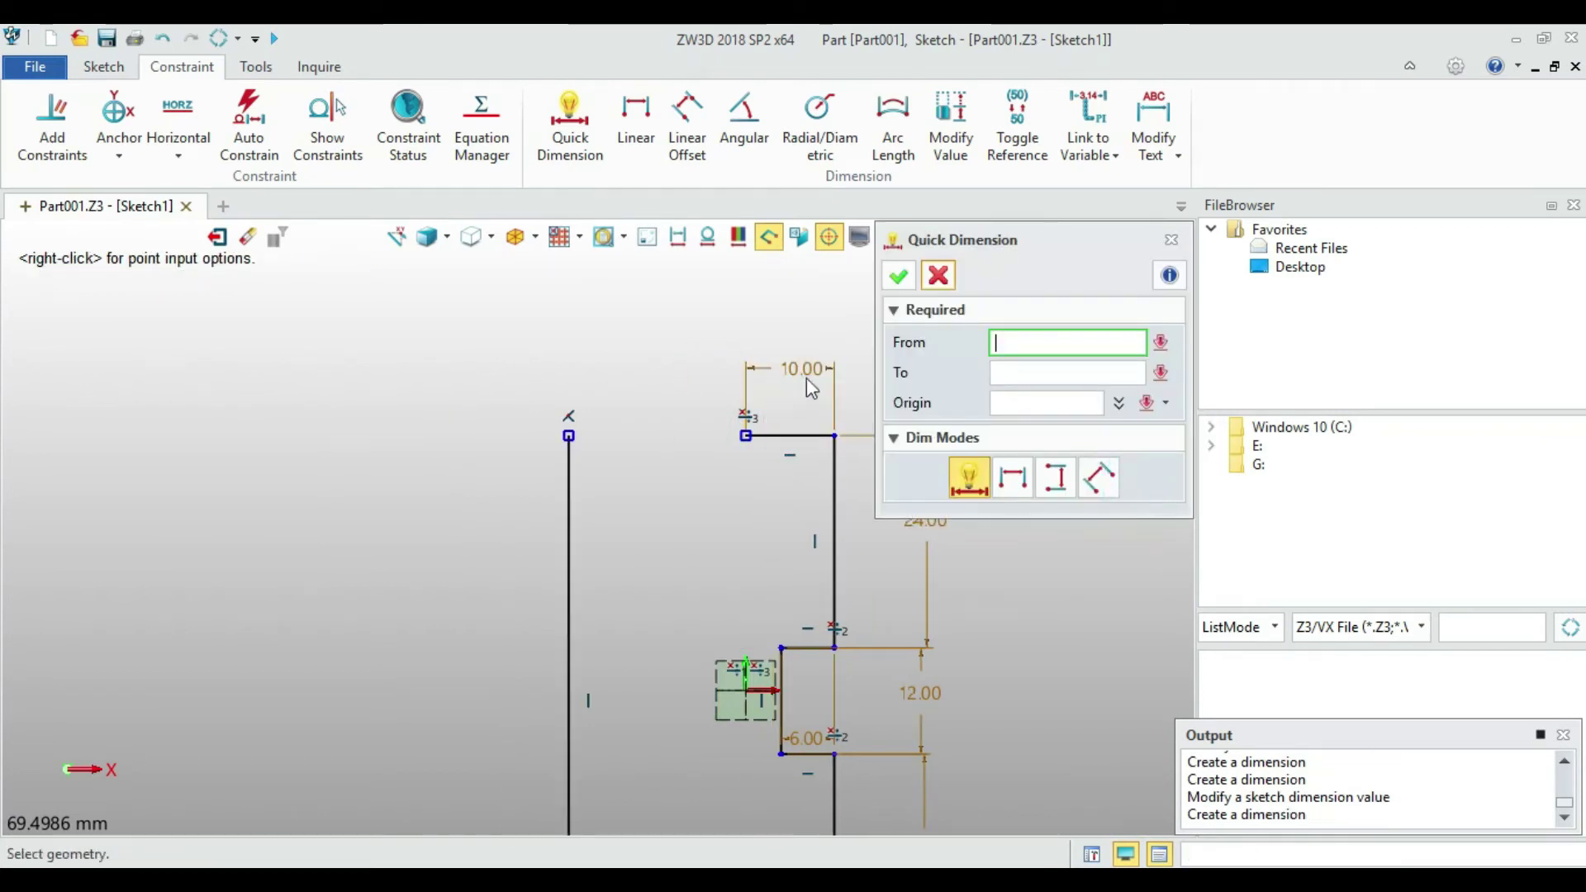
{"action": "left_click", "coordinate": [937, 278]}
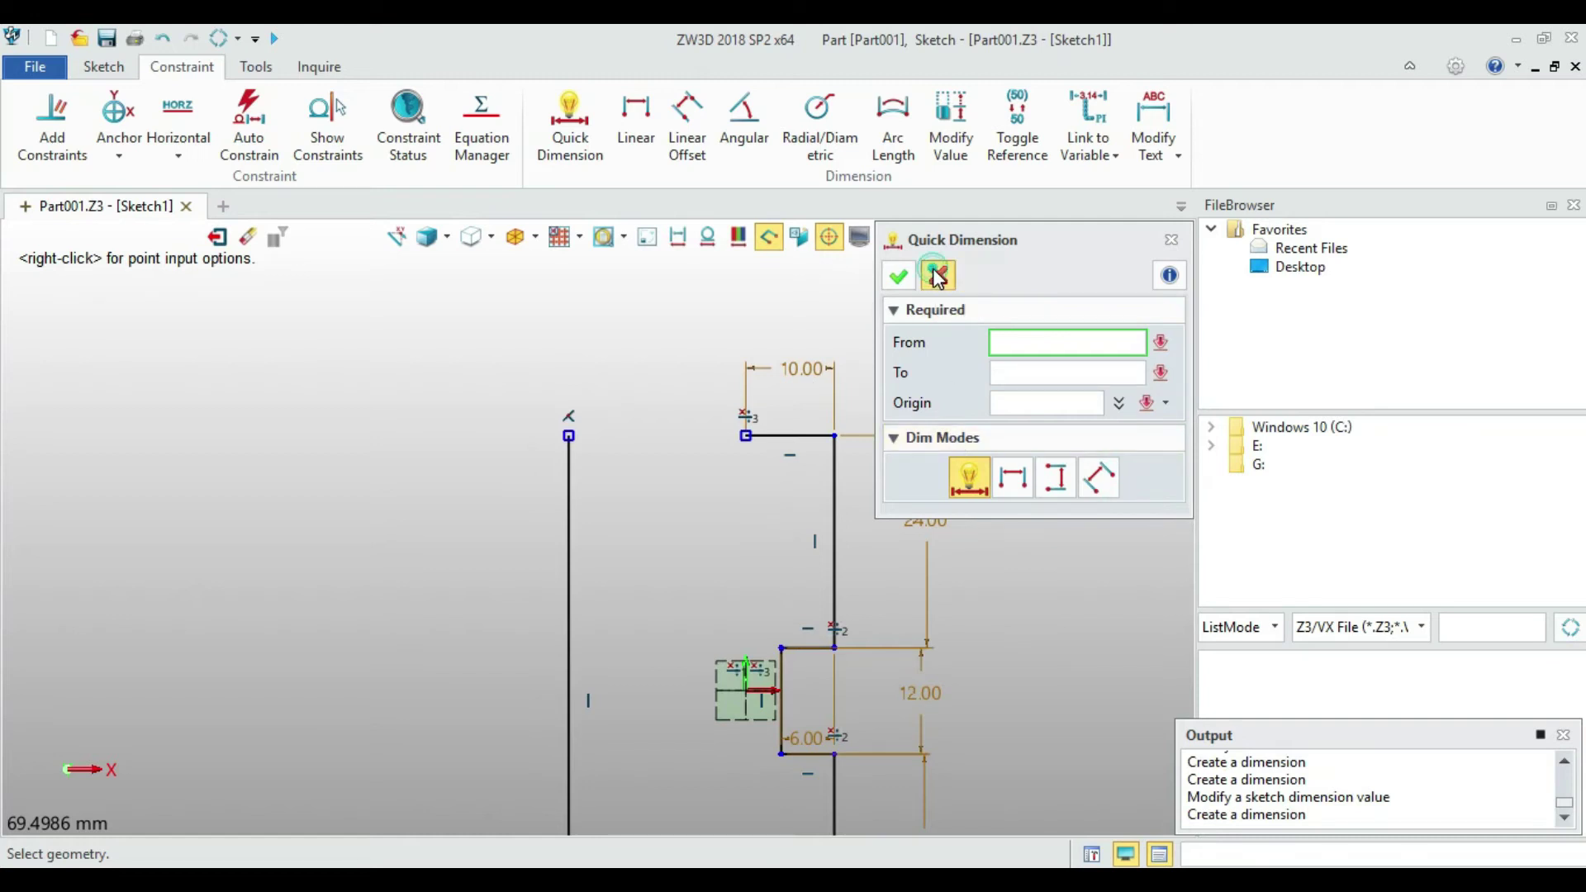
{"action": "scroll", "coordinate": [765, 378], "scroll_direction": "down", "scroll_amount": 3}
{"action": "scroll", "coordinate": [760, 522], "scroll_direction": "up", "scroll_amount": 1}
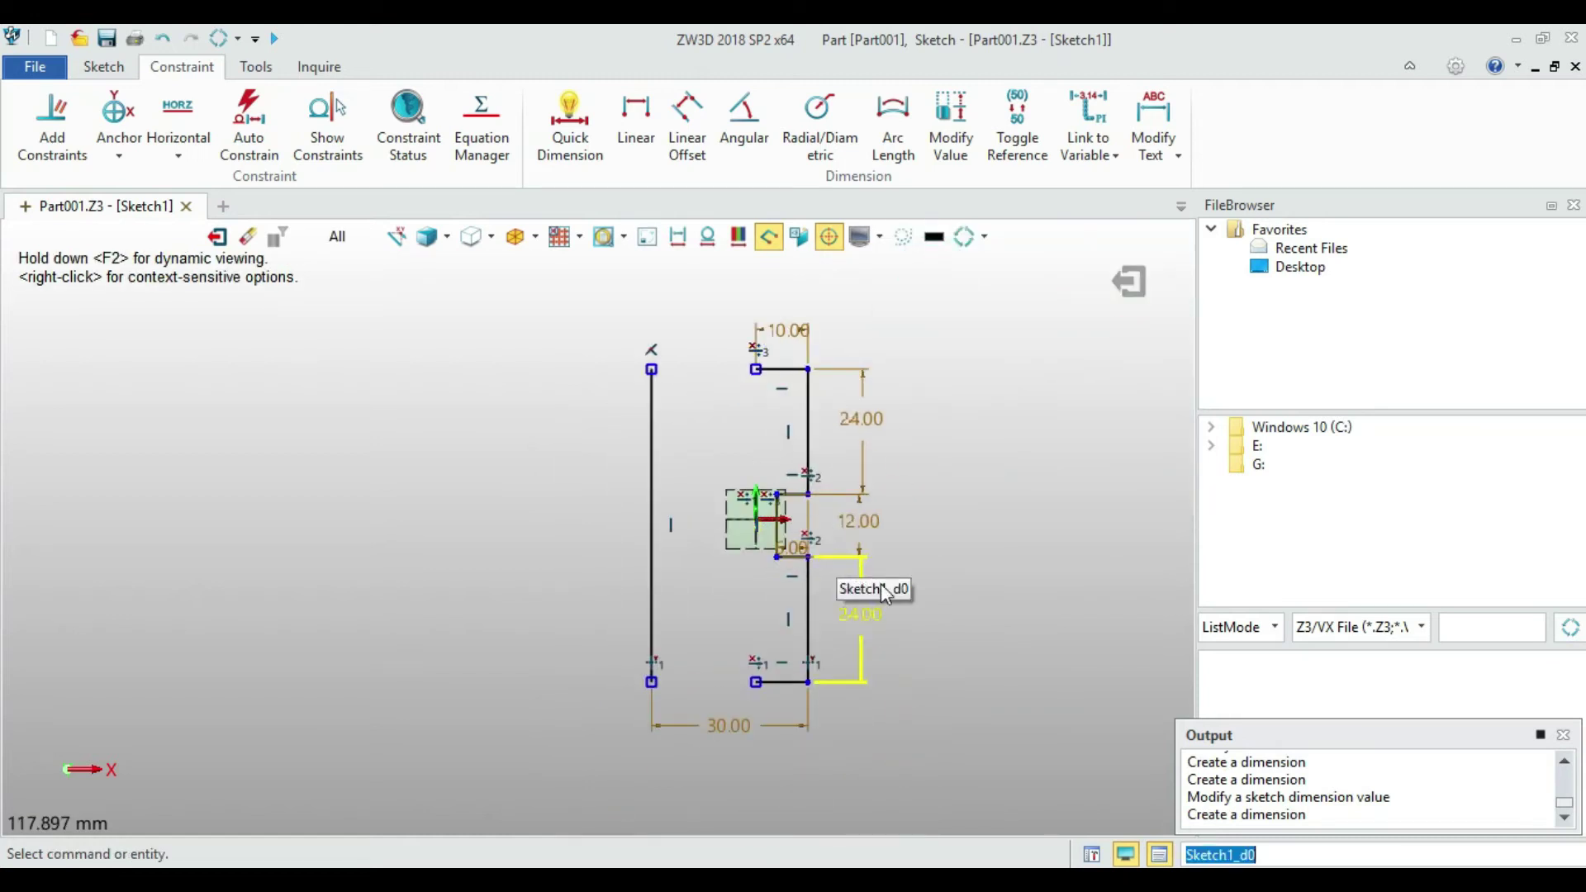
{"action": "scroll", "coordinate": [929, 617], "scroll_direction": "down", "scroll_amount": 2}
{"action": "scroll", "coordinate": [940, 553], "scroll_direction": "up", "scroll_amount": 2}
{"action": "scroll", "coordinate": [892, 503], "scroll_direction": "down", "scroll_amount": 2}
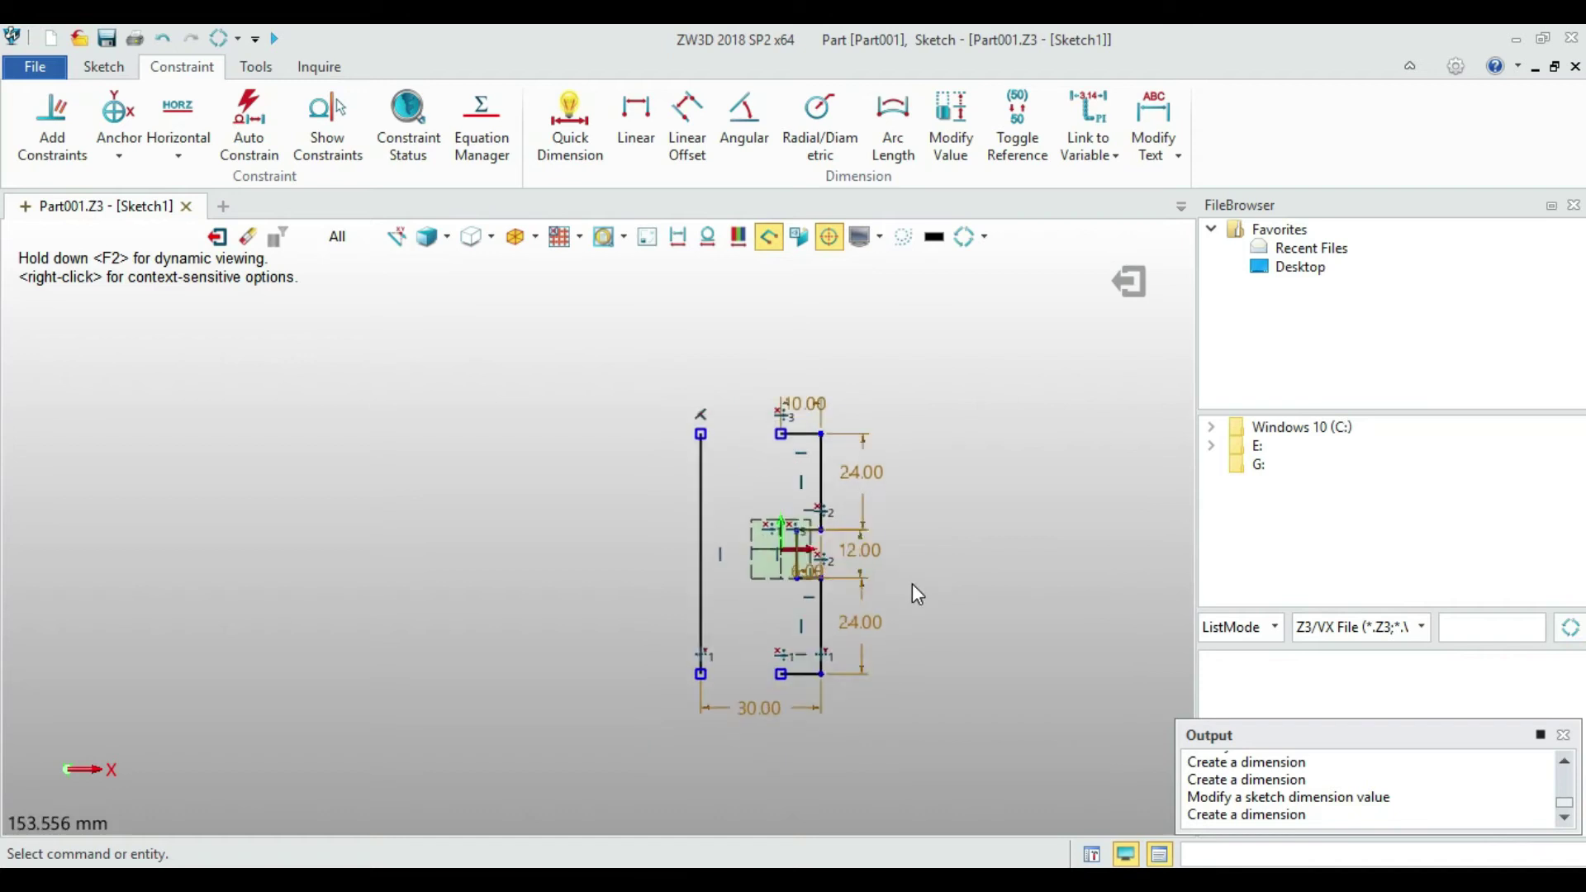
{"action": "scroll", "coordinate": [912, 584], "scroll_direction": "up", "scroll_amount": 2}
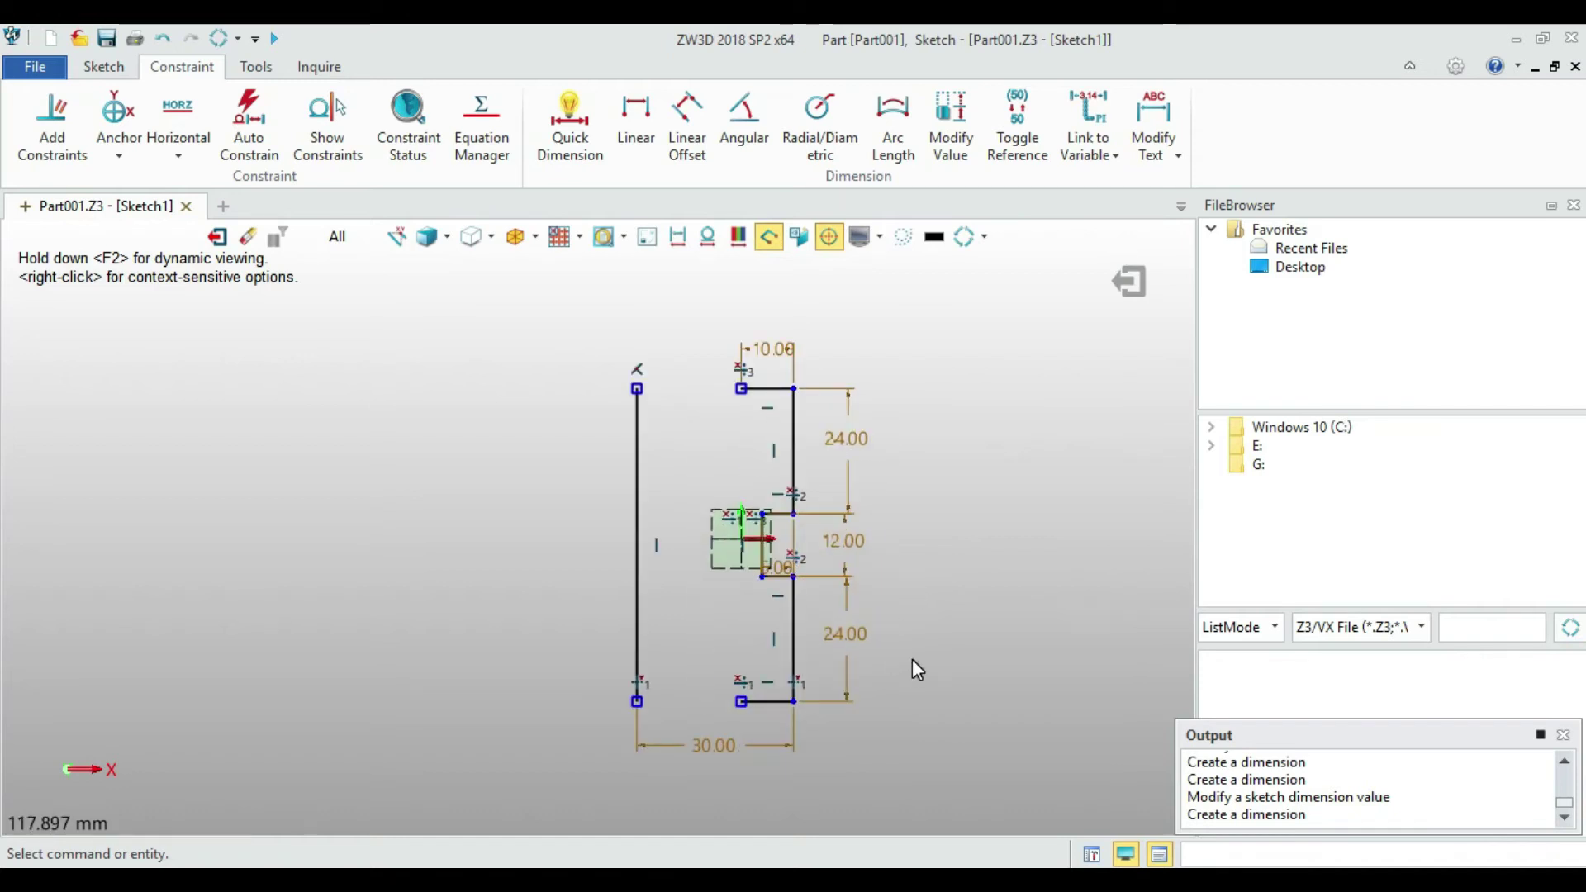
Mirror the seven lines of the notched half profile about the separate vertical line, keeping the original entities
{"action": "left_click", "coordinate": [103, 69]}
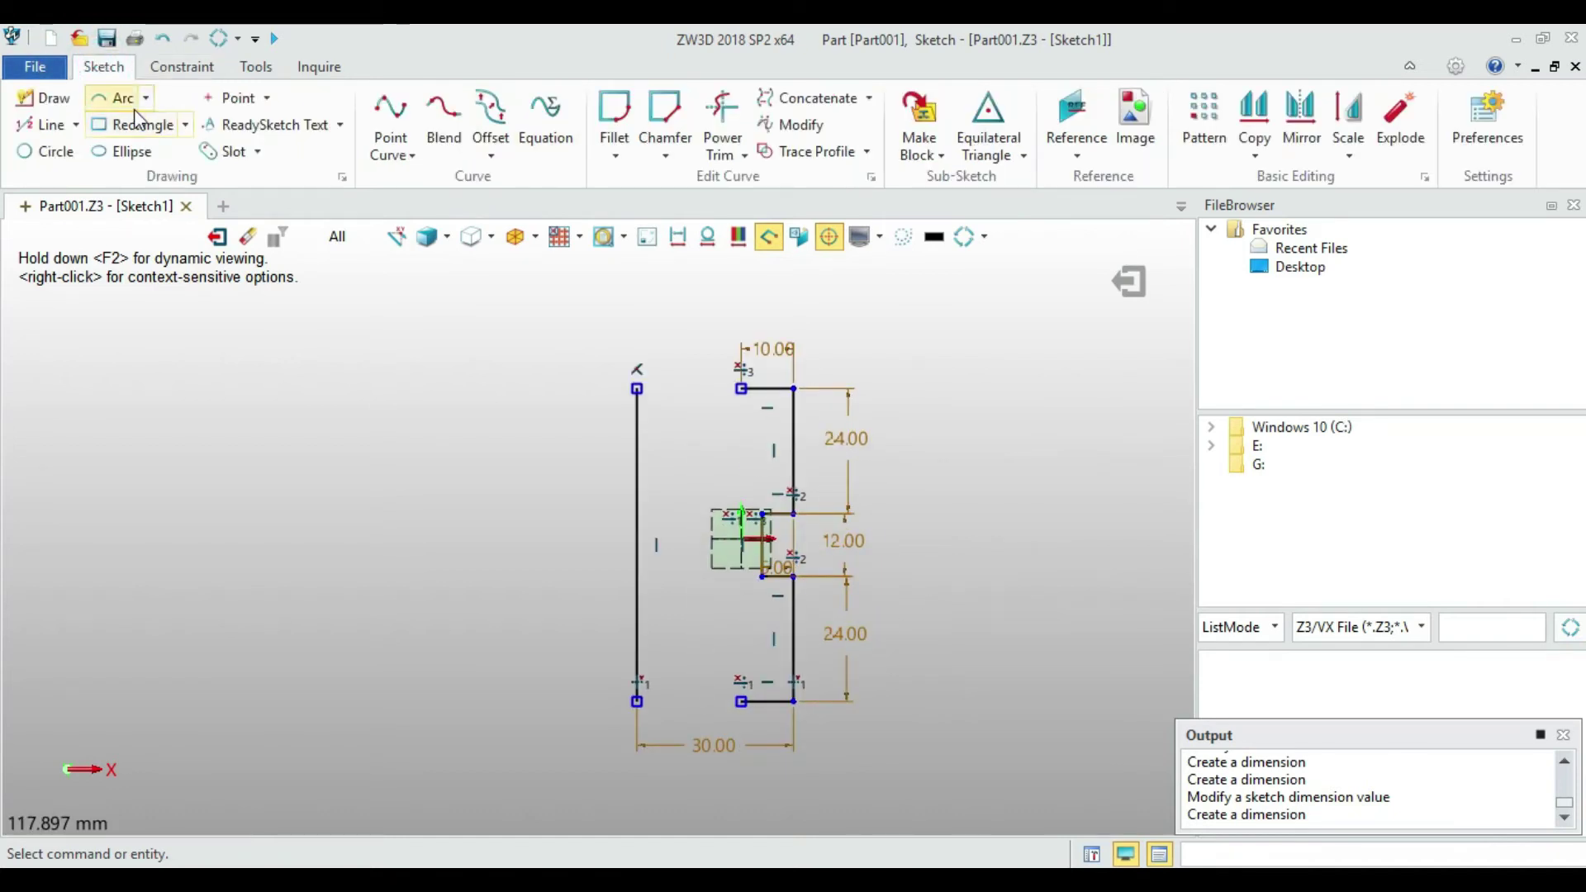
{"action": "left_click", "coordinate": [1301, 132]}
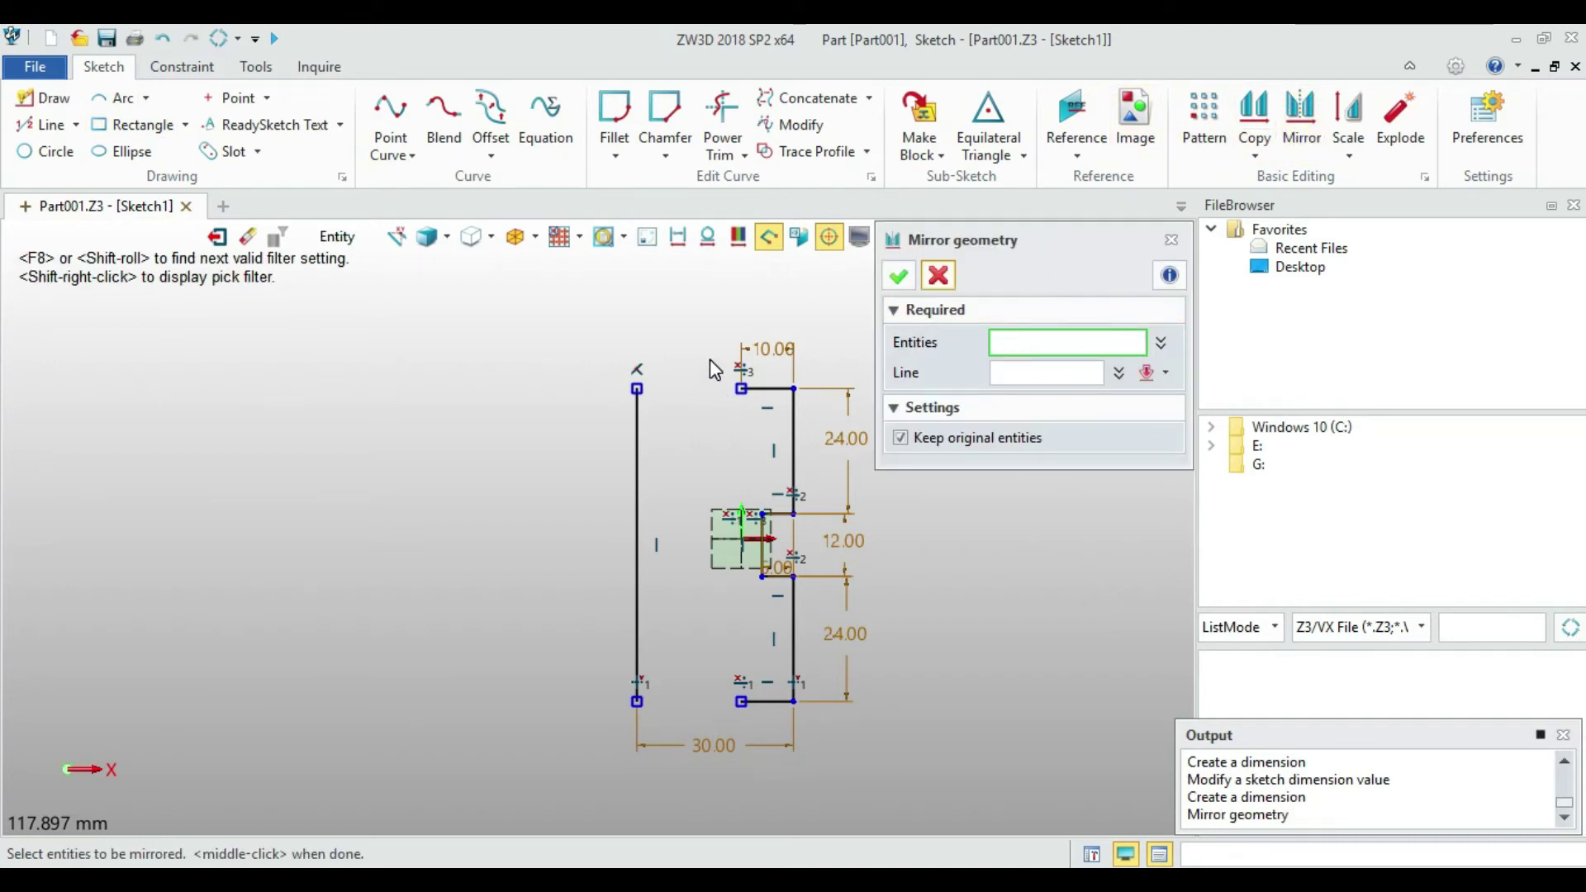
{"action": "left_click_drag", "start_coordinate": [712, 358], "coordinate": [812, 712]}
{"action": "middle_click", "coordinate": [813, 712]}
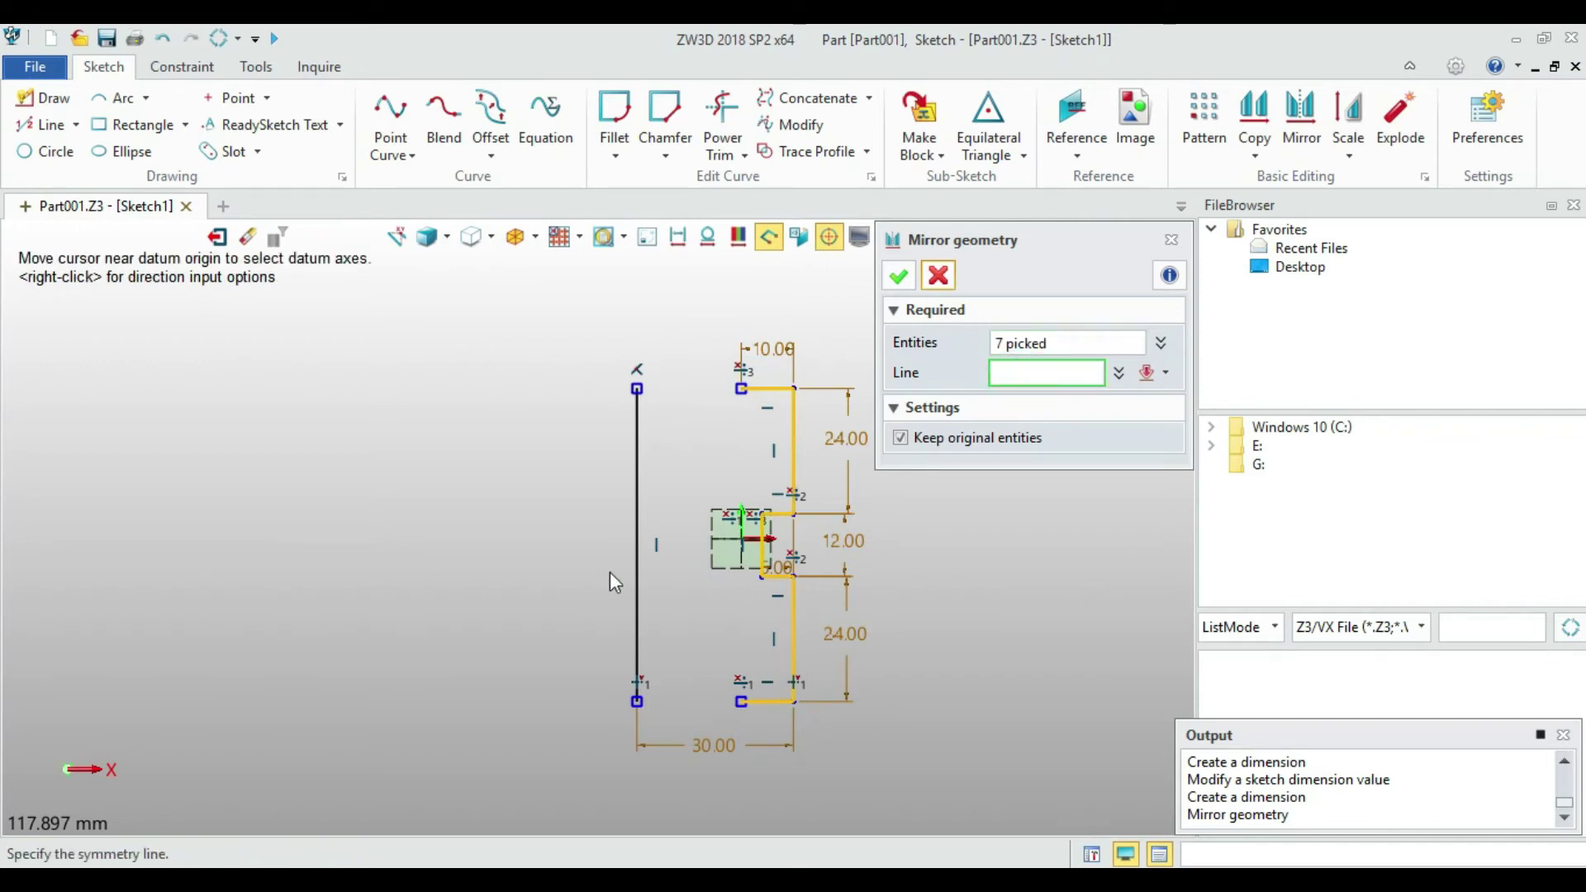
{"action": "left_click", "coordinate": [636, 560]}
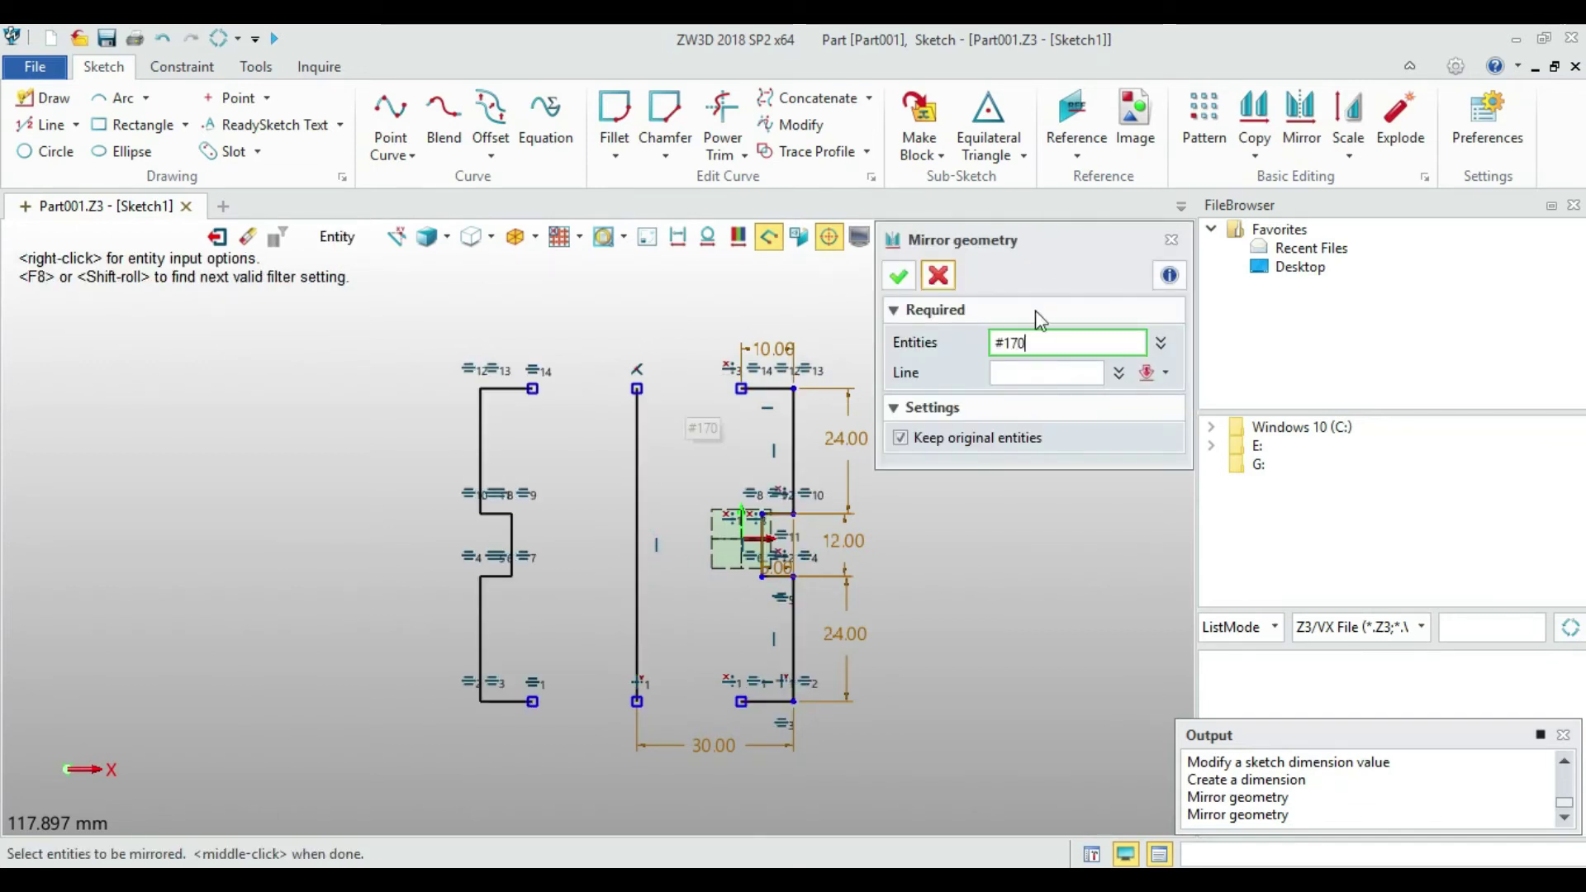
{"action": "left_click", "coordinate": [899, 276]}
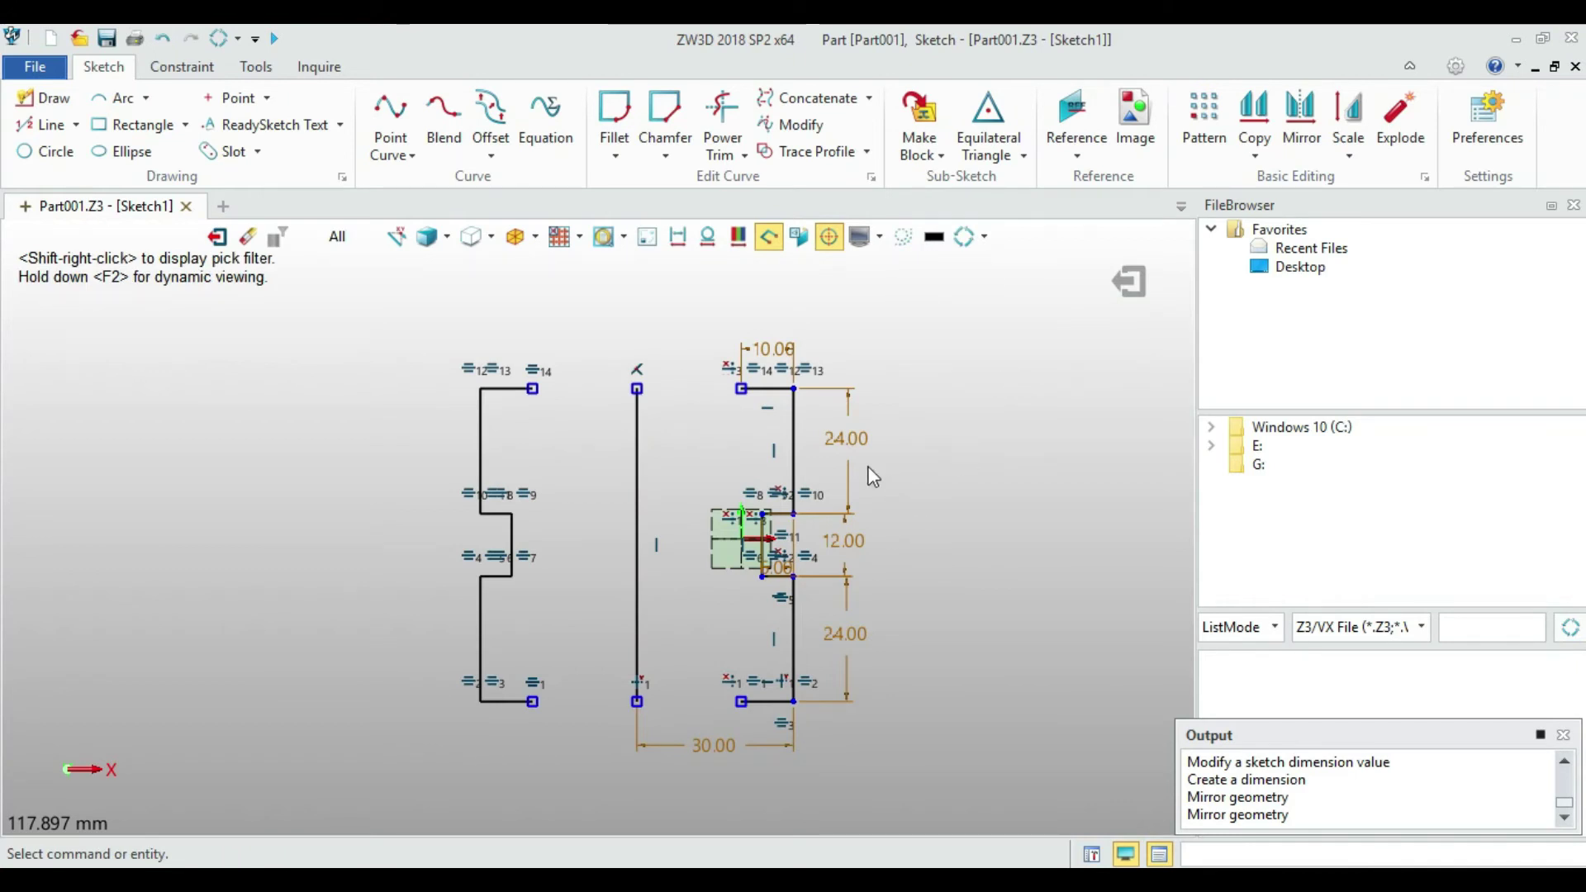
Draw a horizontal line about 46 mm long from the middle of the mirrored notch's inner side, across the vertical centre line
{"action": "left_click", "coordinate": [46, 124]}
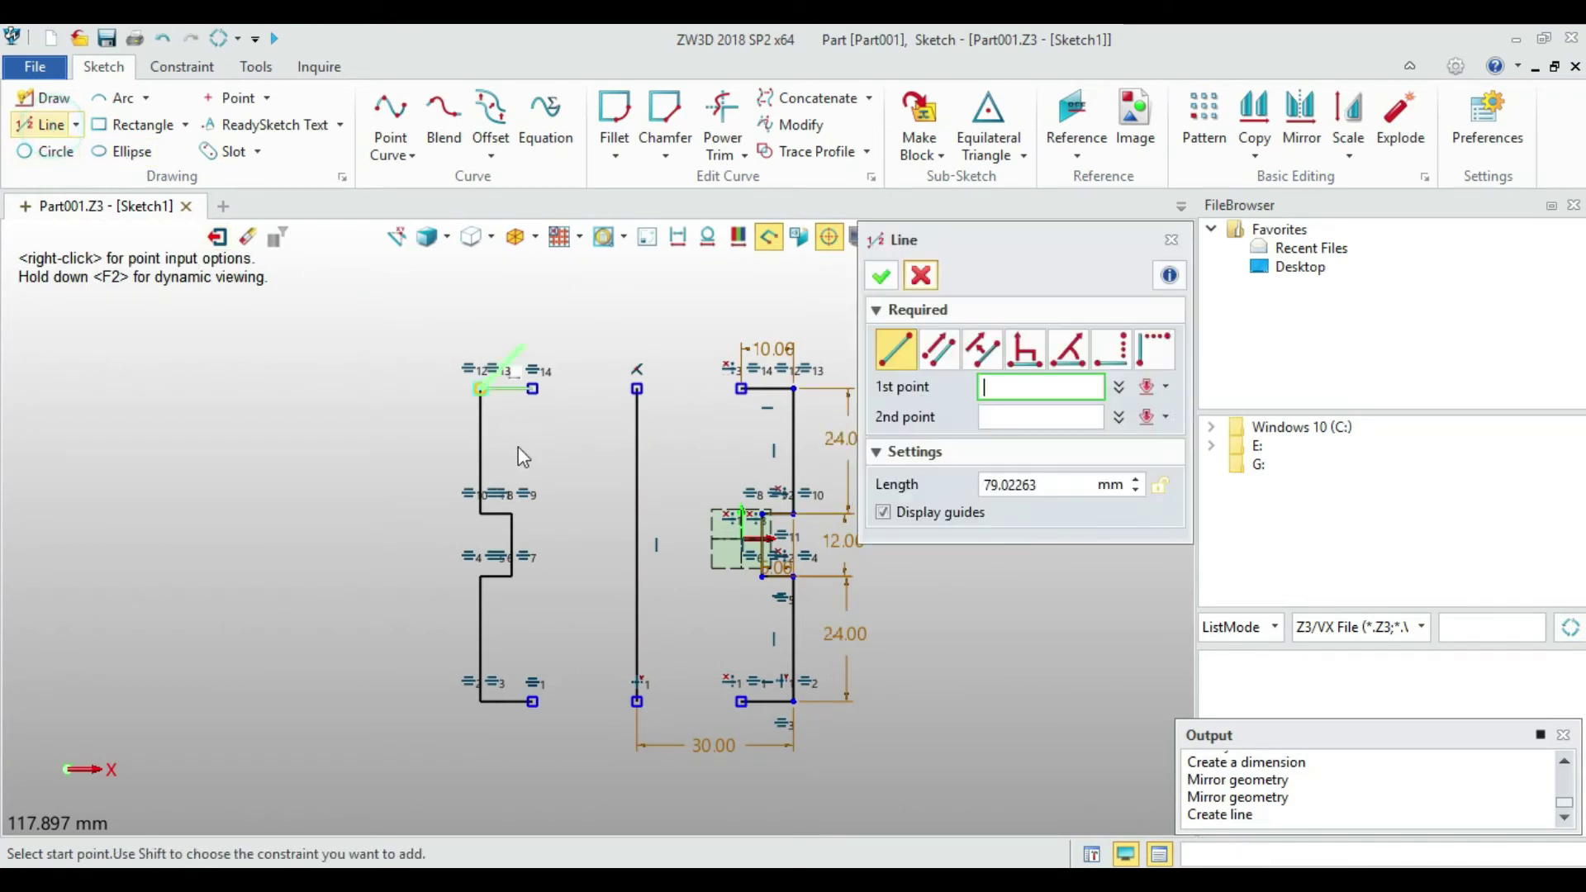
{"action": "left_click", "coordinate": [517, 537]}
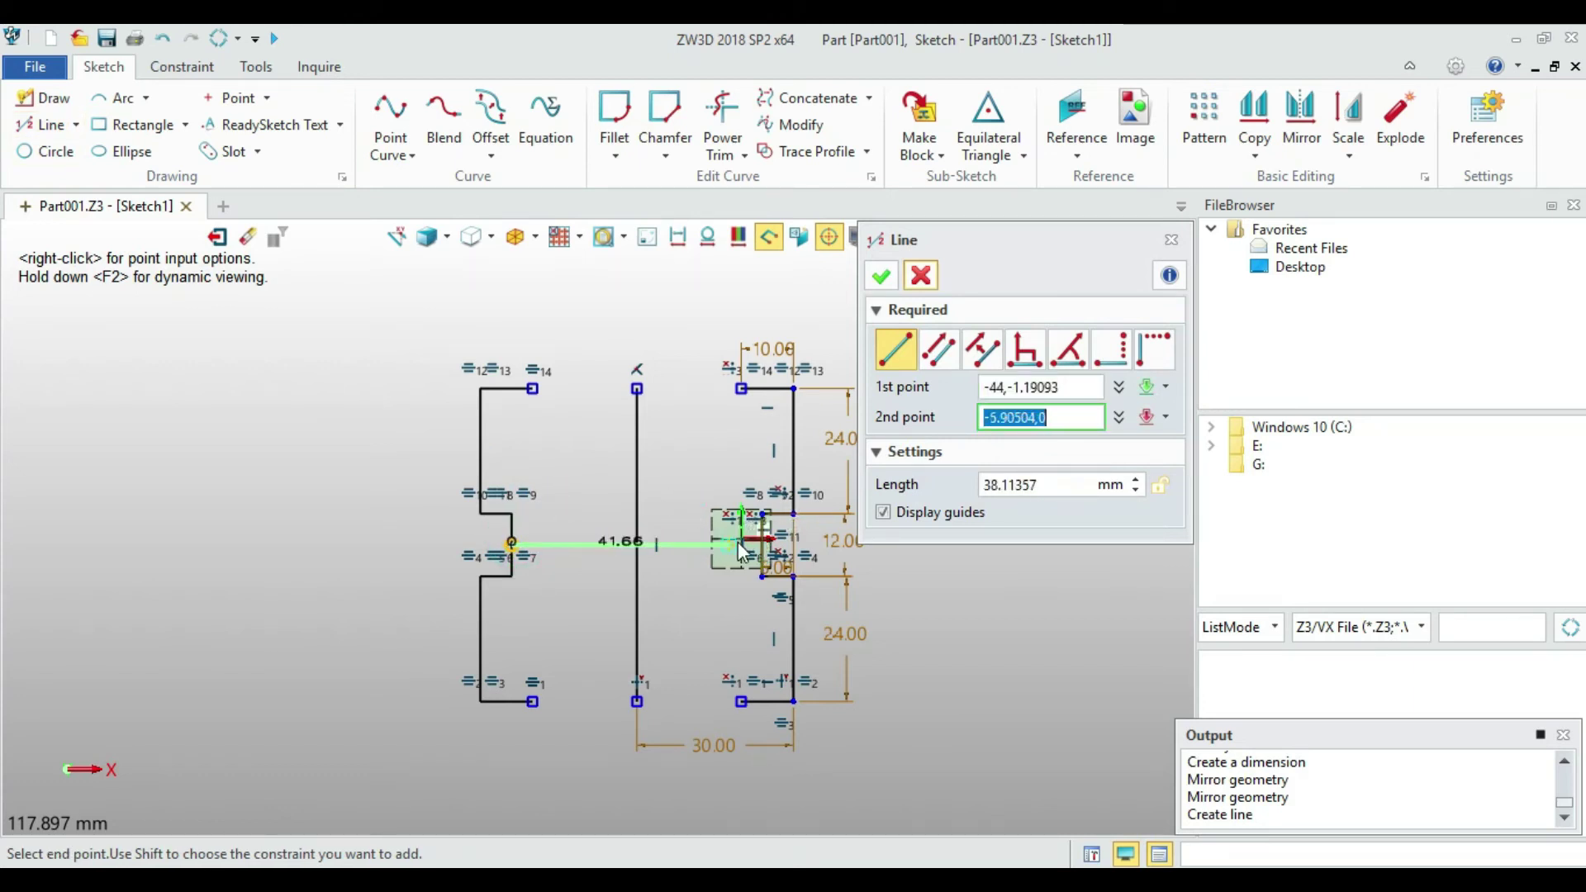
{"action": "left_click", "coordinate": [750, 547]}
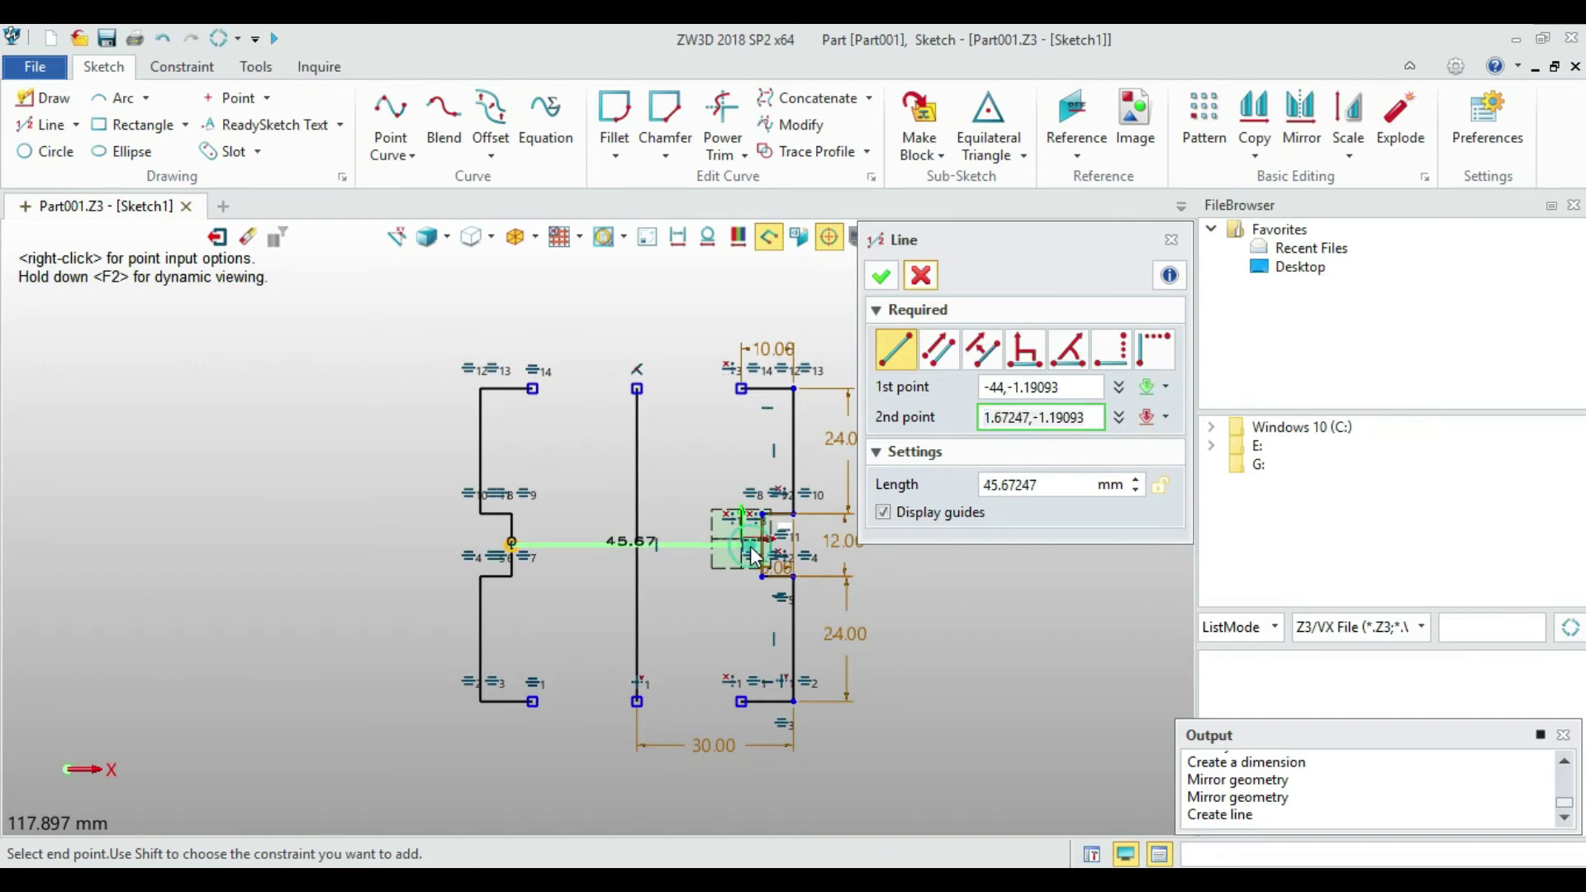
{"action": "middle_click", "coordinate": [750, 547]}
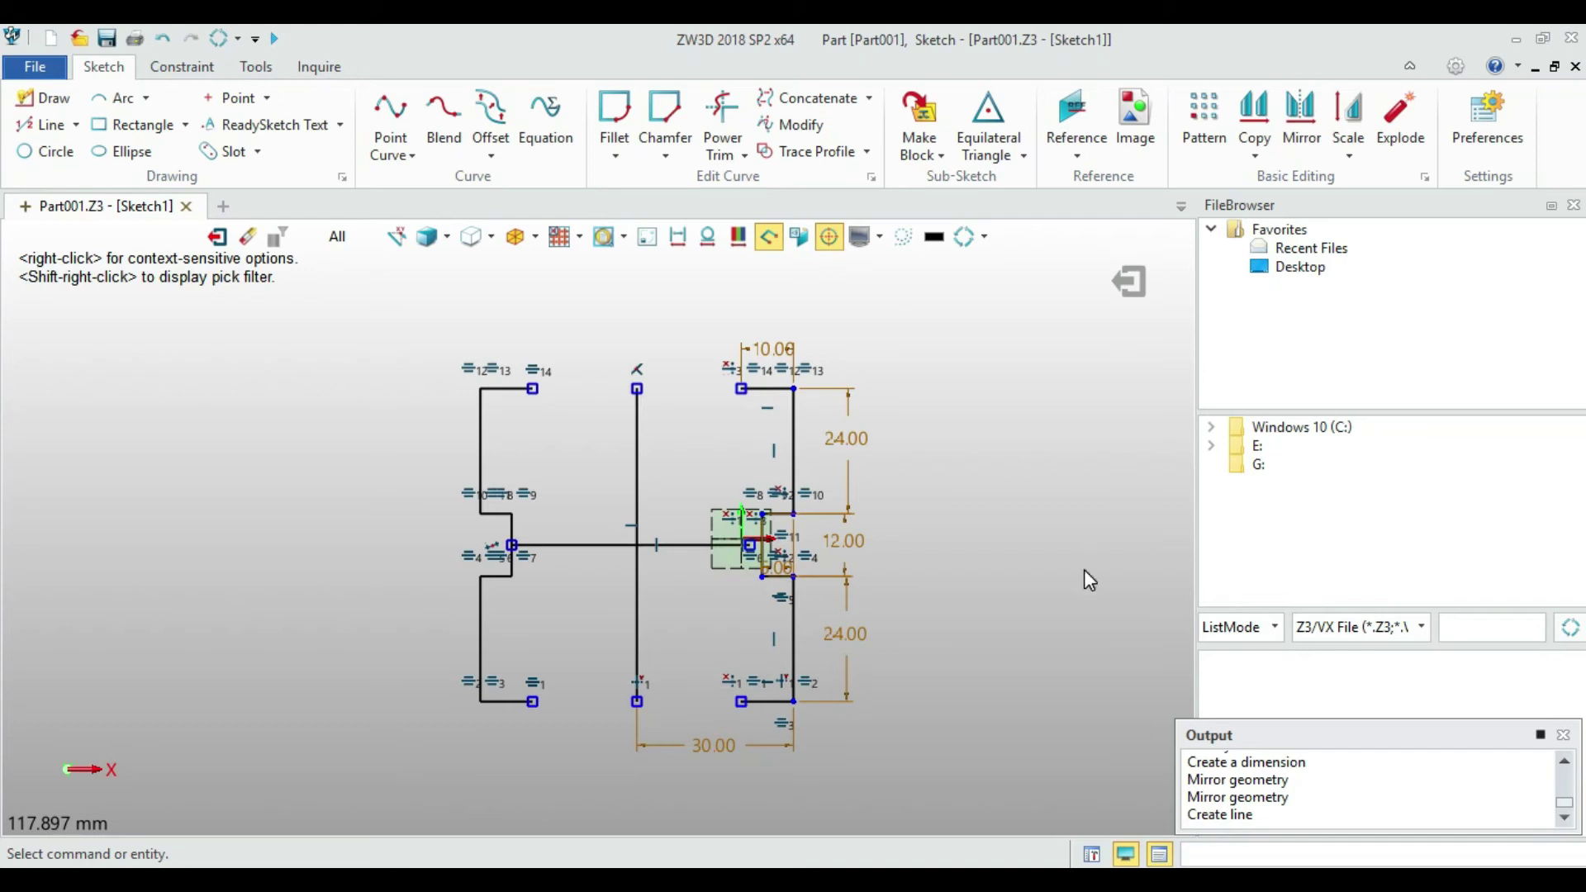
Check the lower groove in the reference drawing and draw its trapezoid as connected lines between the inner ends of the two bottom edges
{"action": "left_click", "coordinate": [885, 877]}
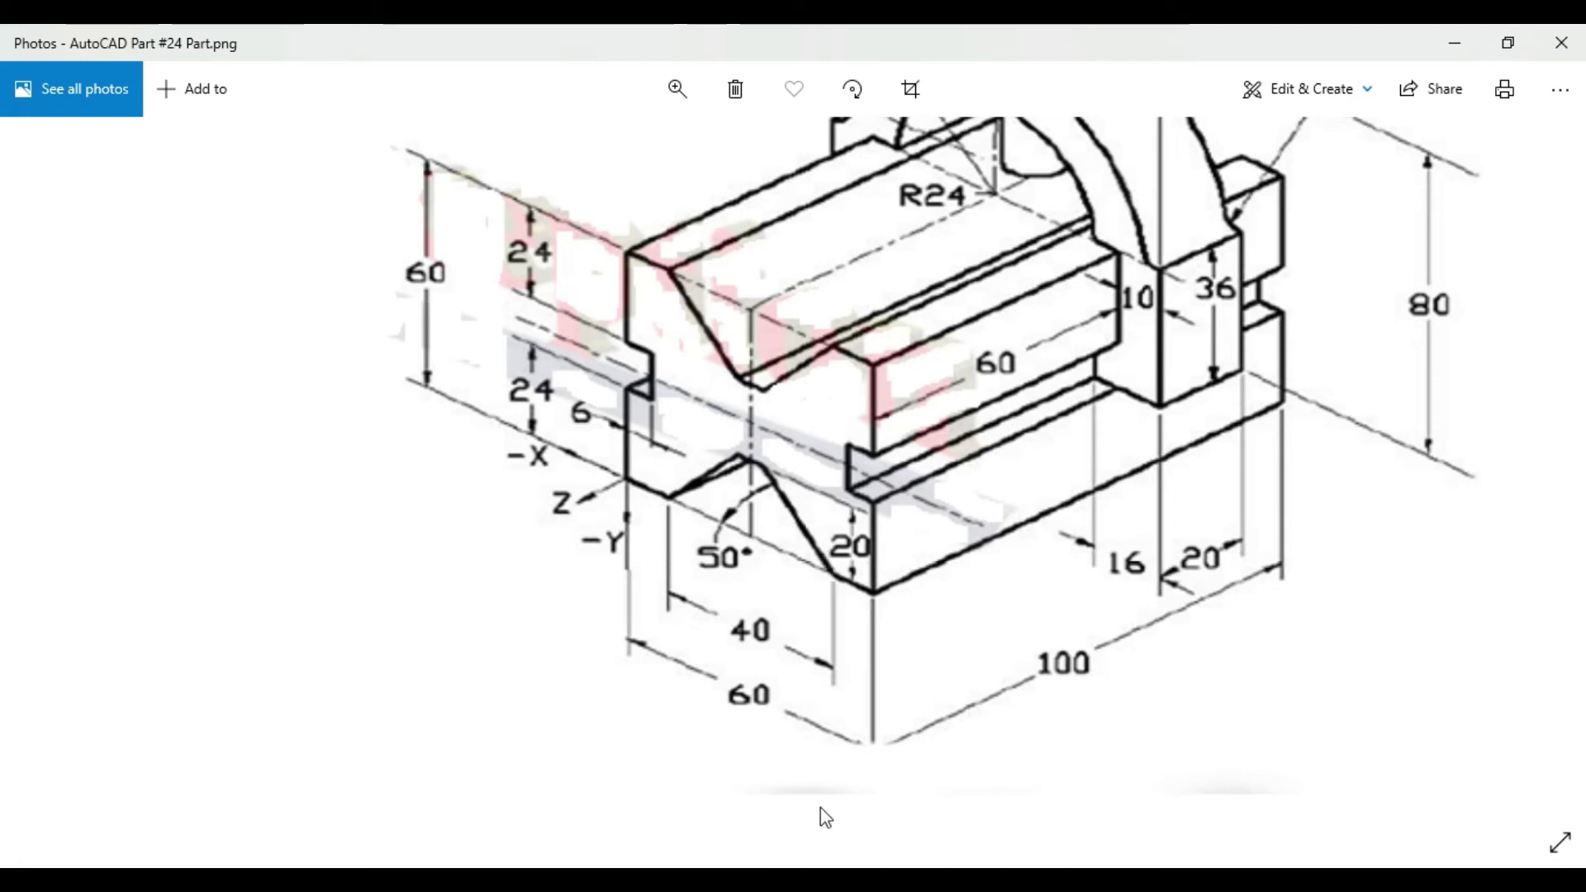
{"action": "left_click", "coordinate": [885, 877]}
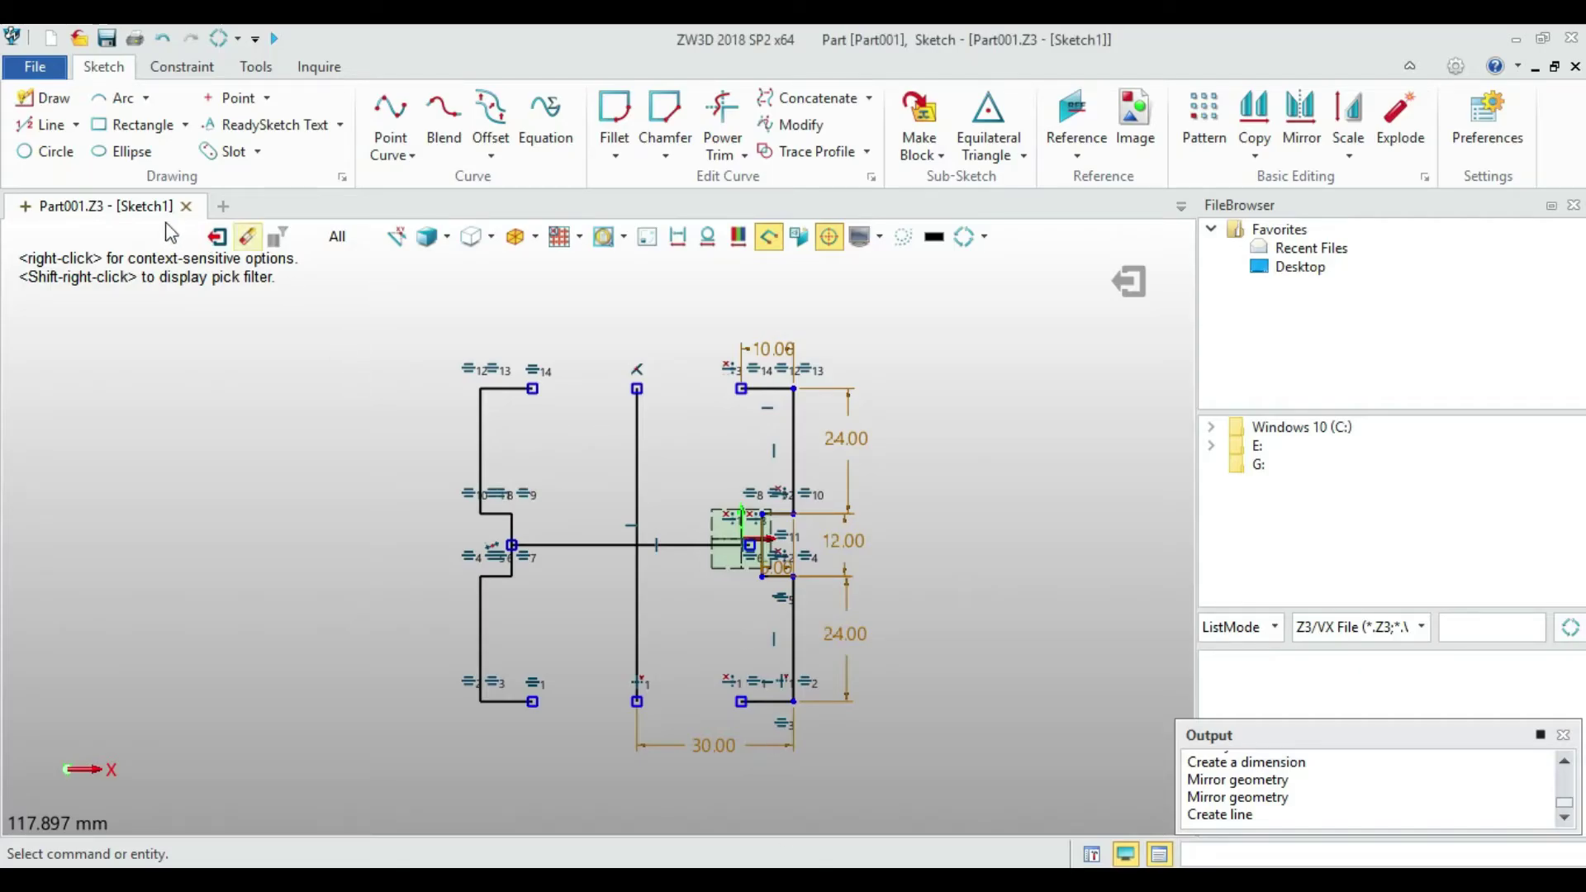
{"action": "left_click", "coordinate": [48, 98]}
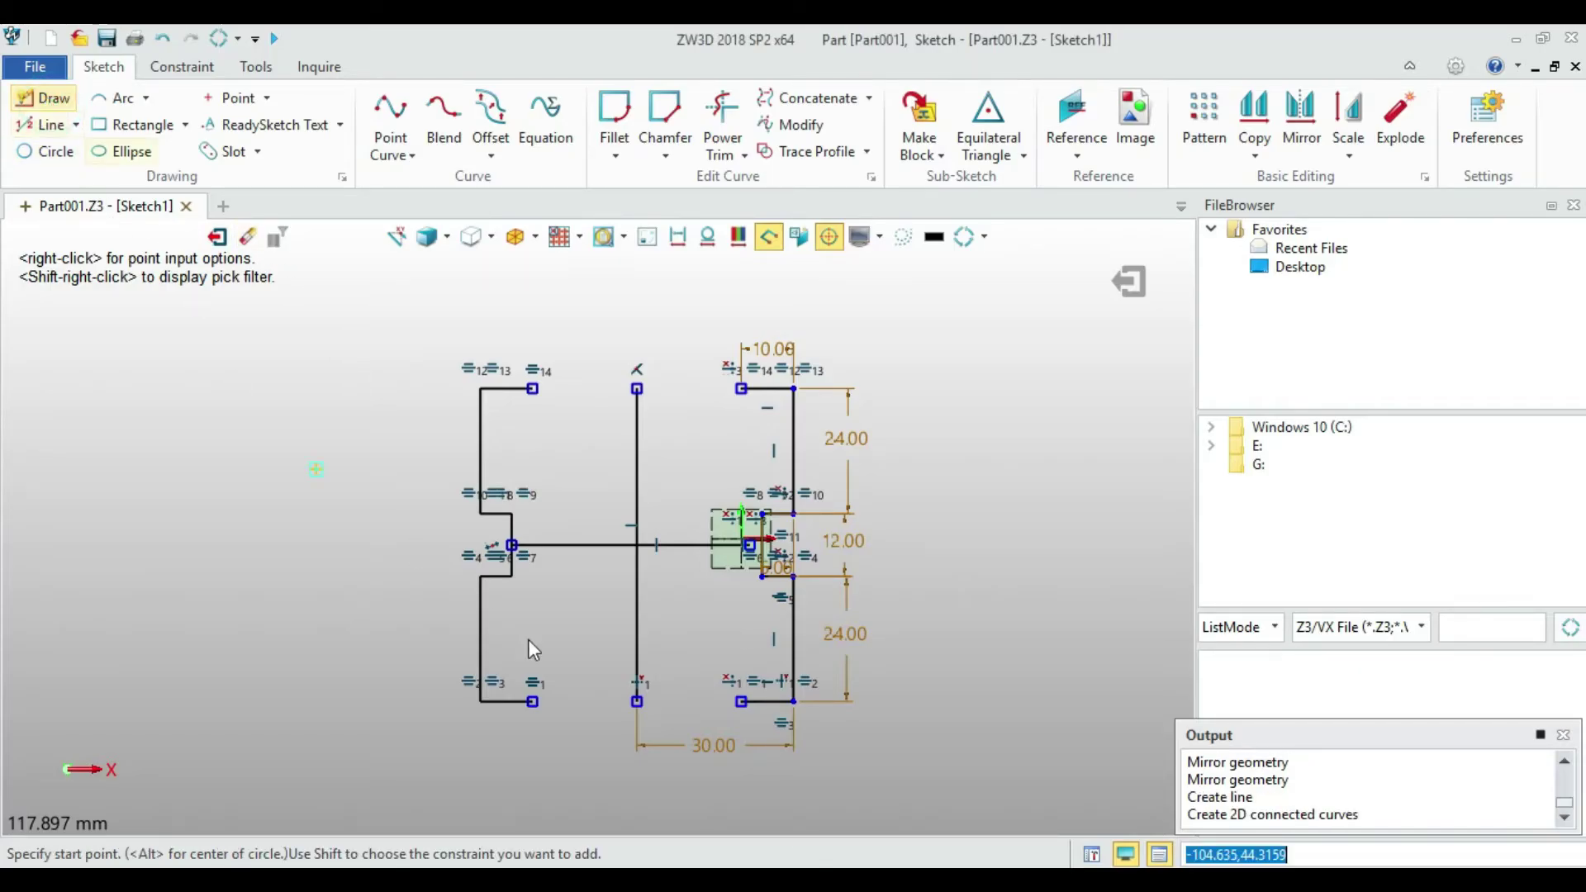
{"action": "left_click", "coordinate": [529, 698]}
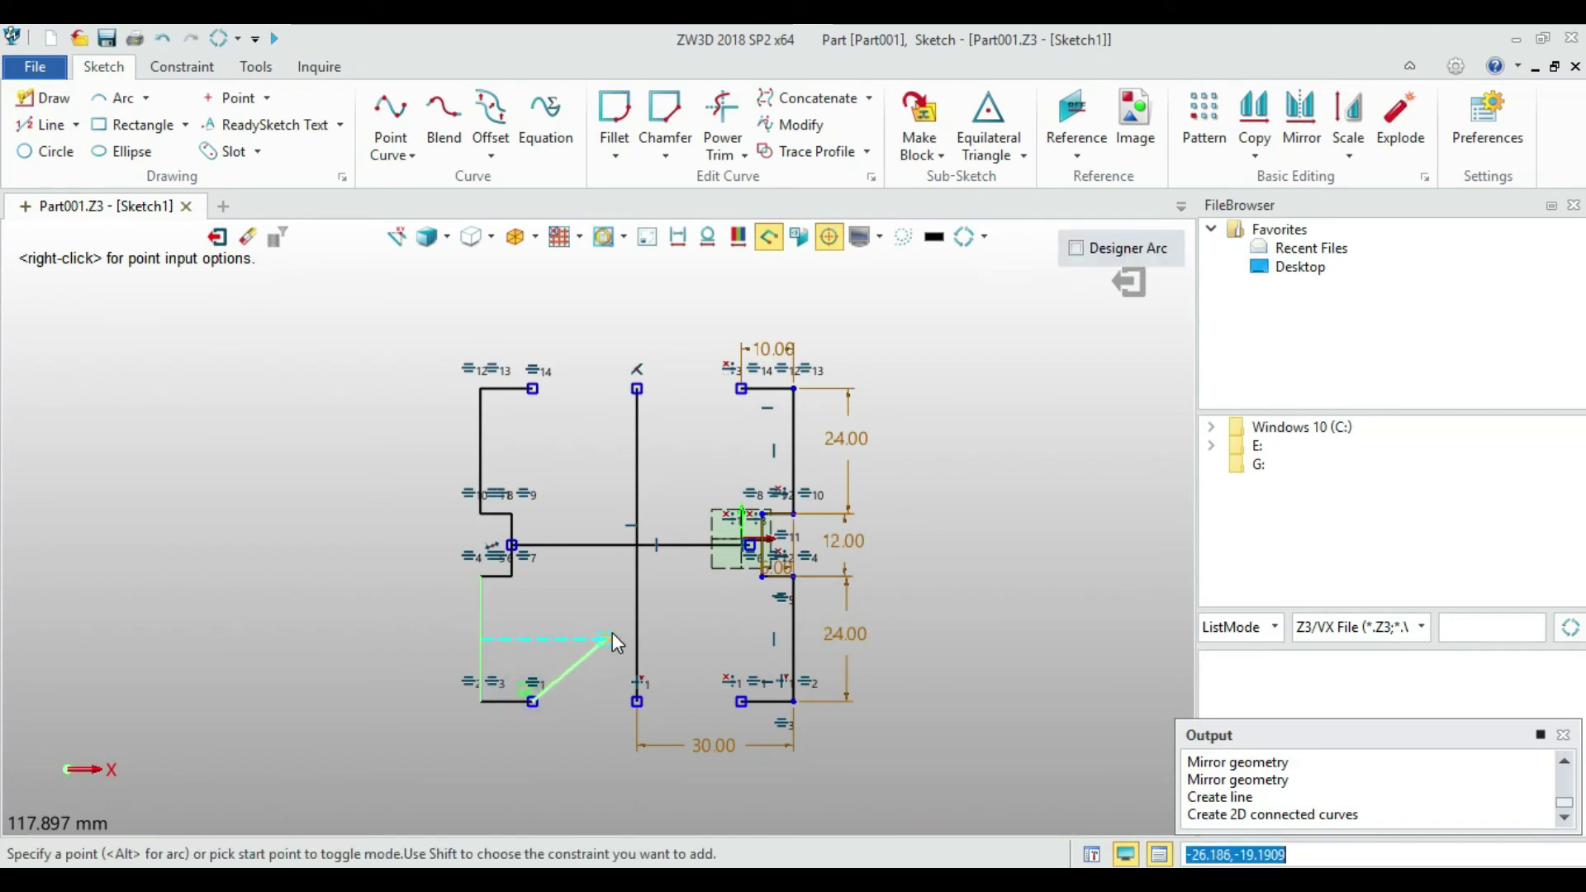
{"action": "middle_click", "coordinate": [613, 622]}
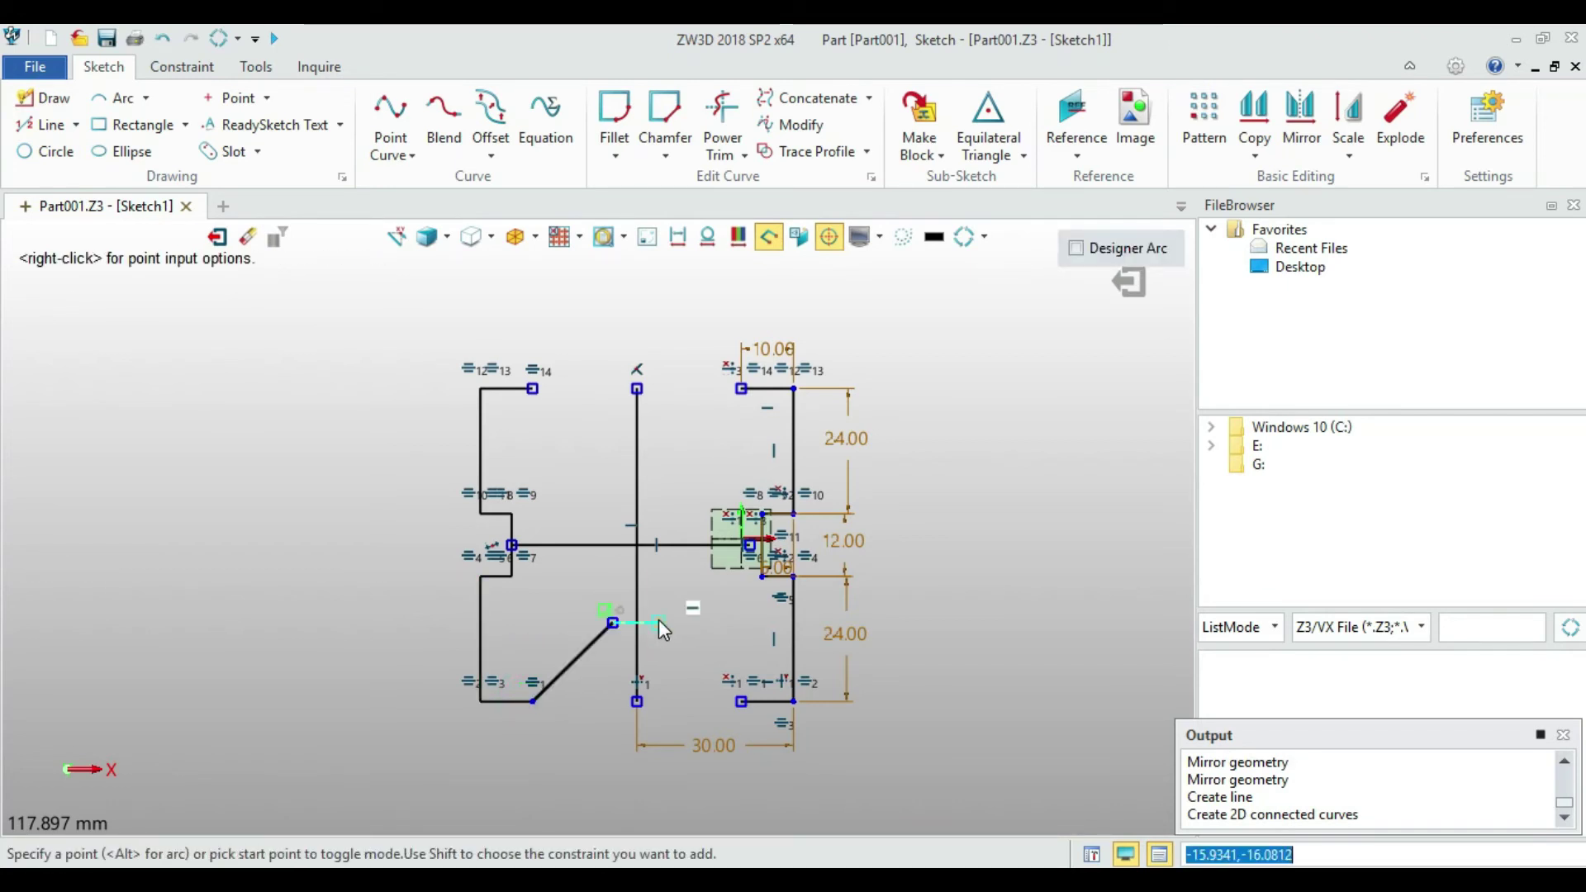
{"action": "left_click", "coordinate": [665, 624]}
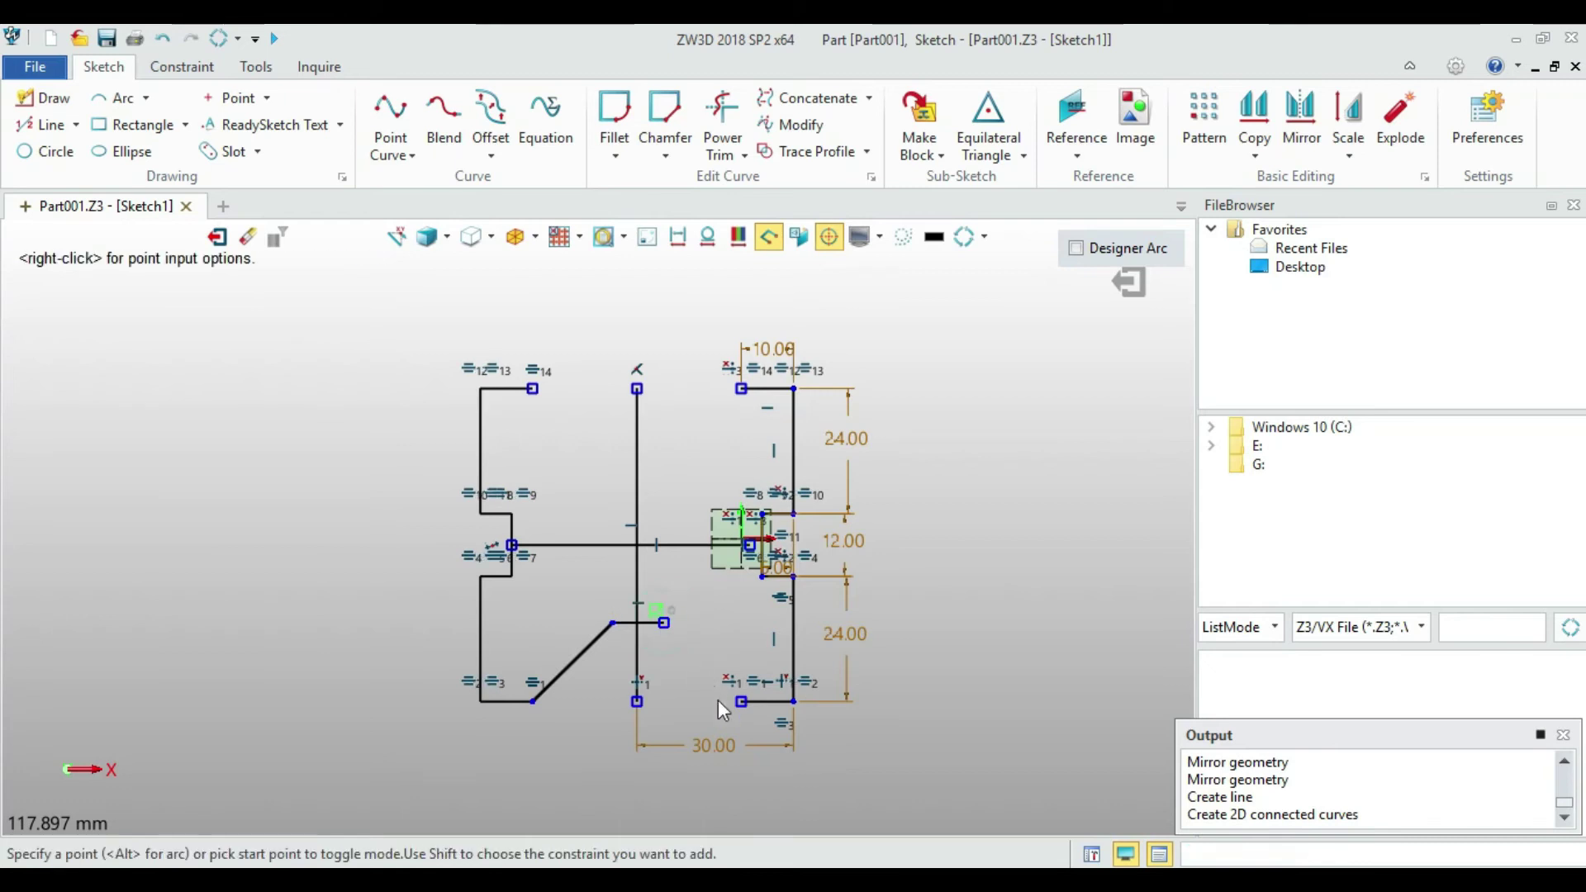
{"action": "left_click", "coordinate": [739, 702]}
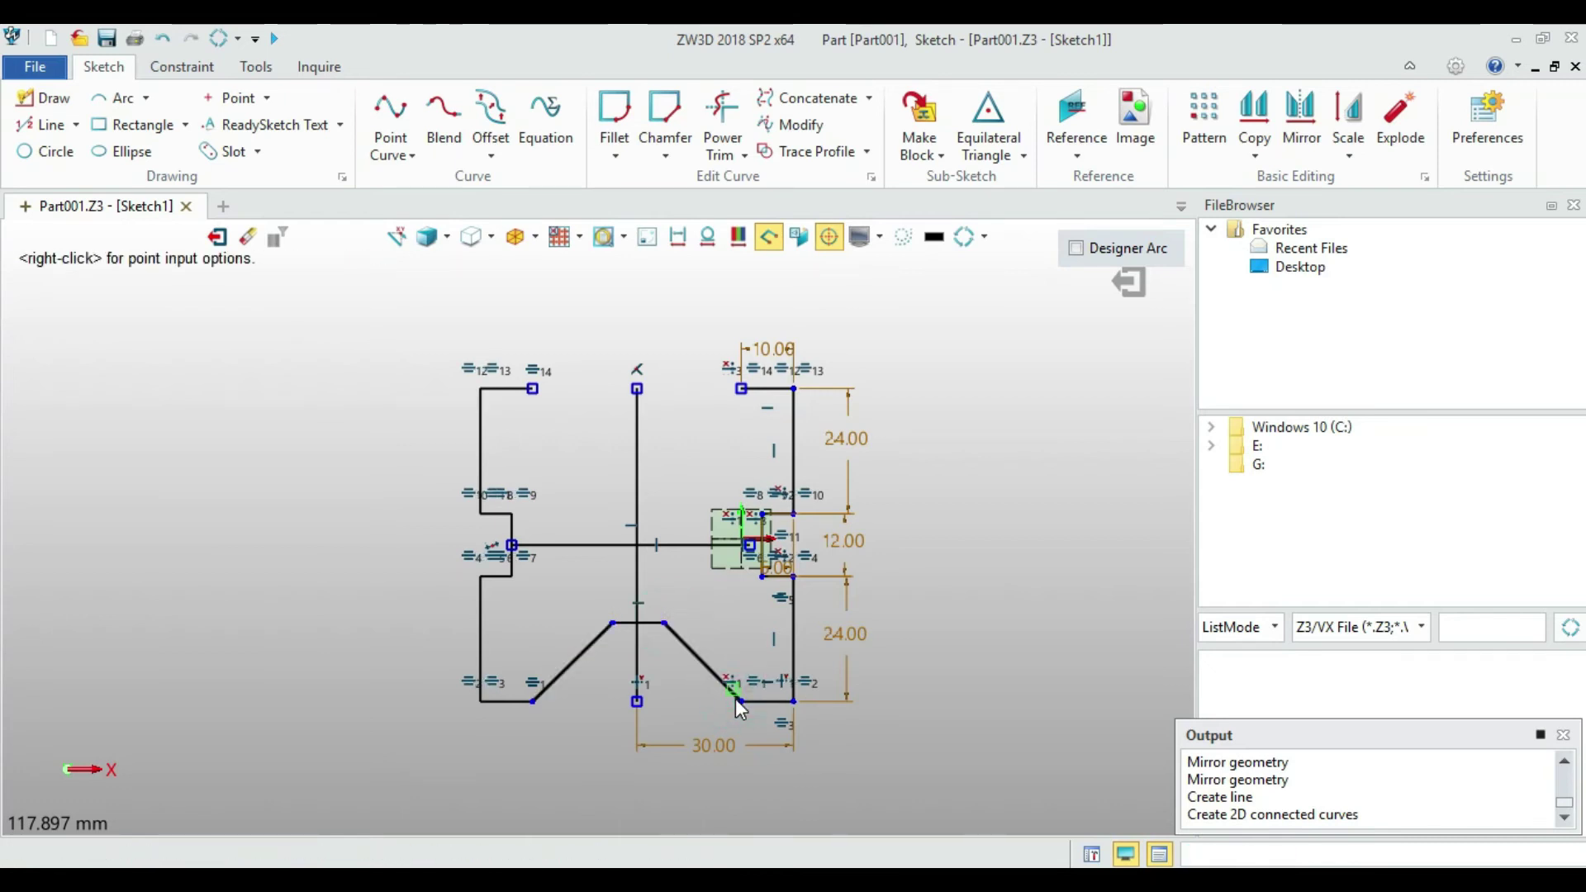
{"action": "middle_click", "coordinate": [735, 698]}
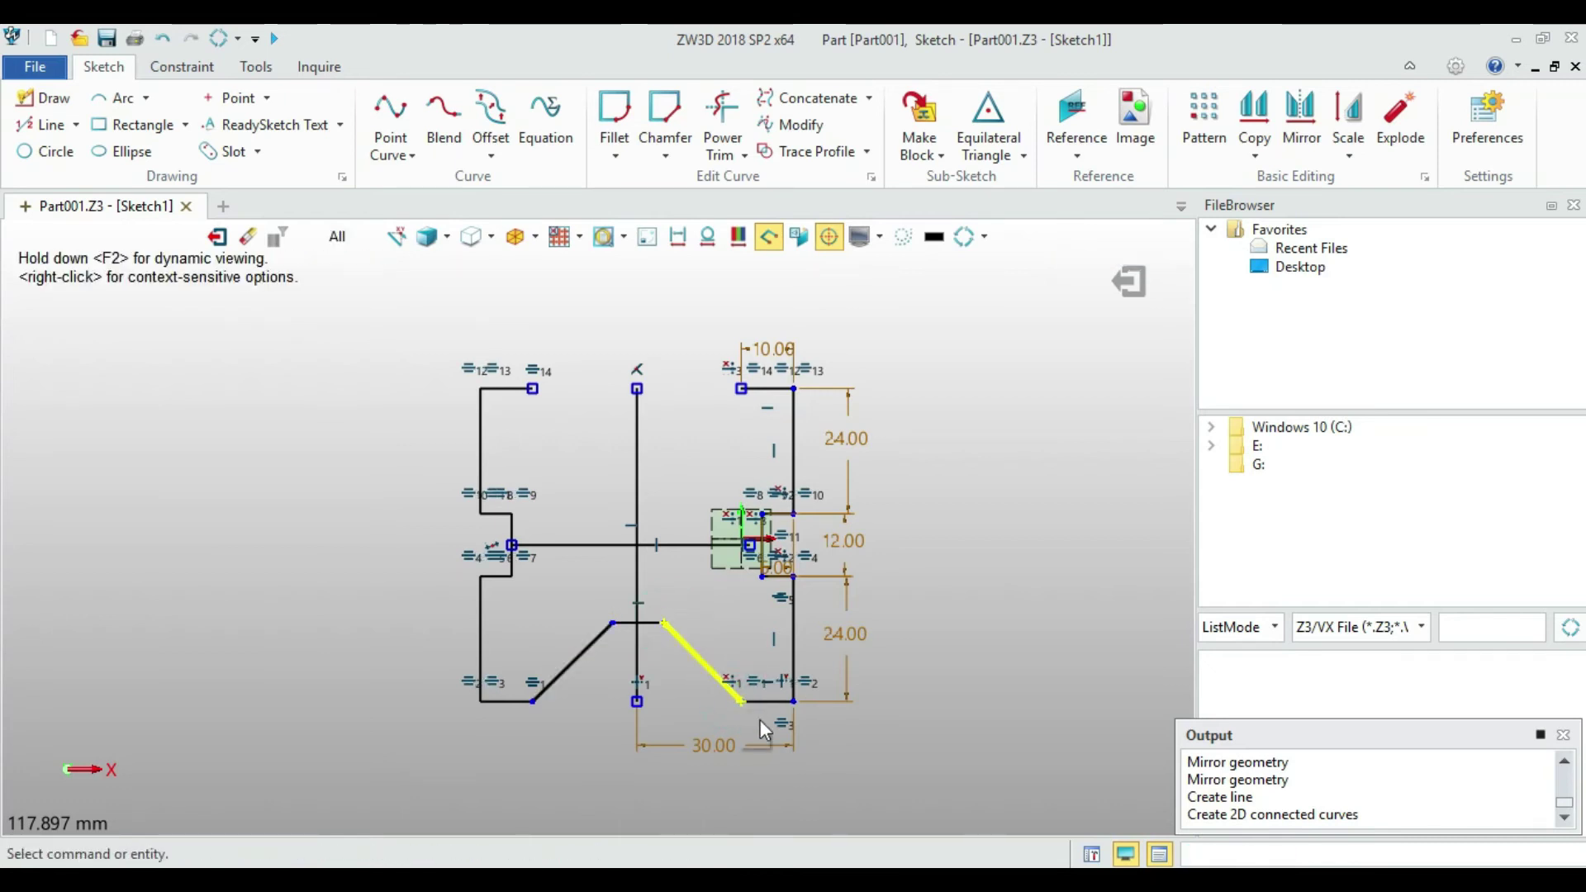
Dimension the groove's height from the profile's bottom edge to the trapezoid's top corner and set it to 20 mm per the reference drawing
{"action": "left_click", "coordinate": [183, 66]}
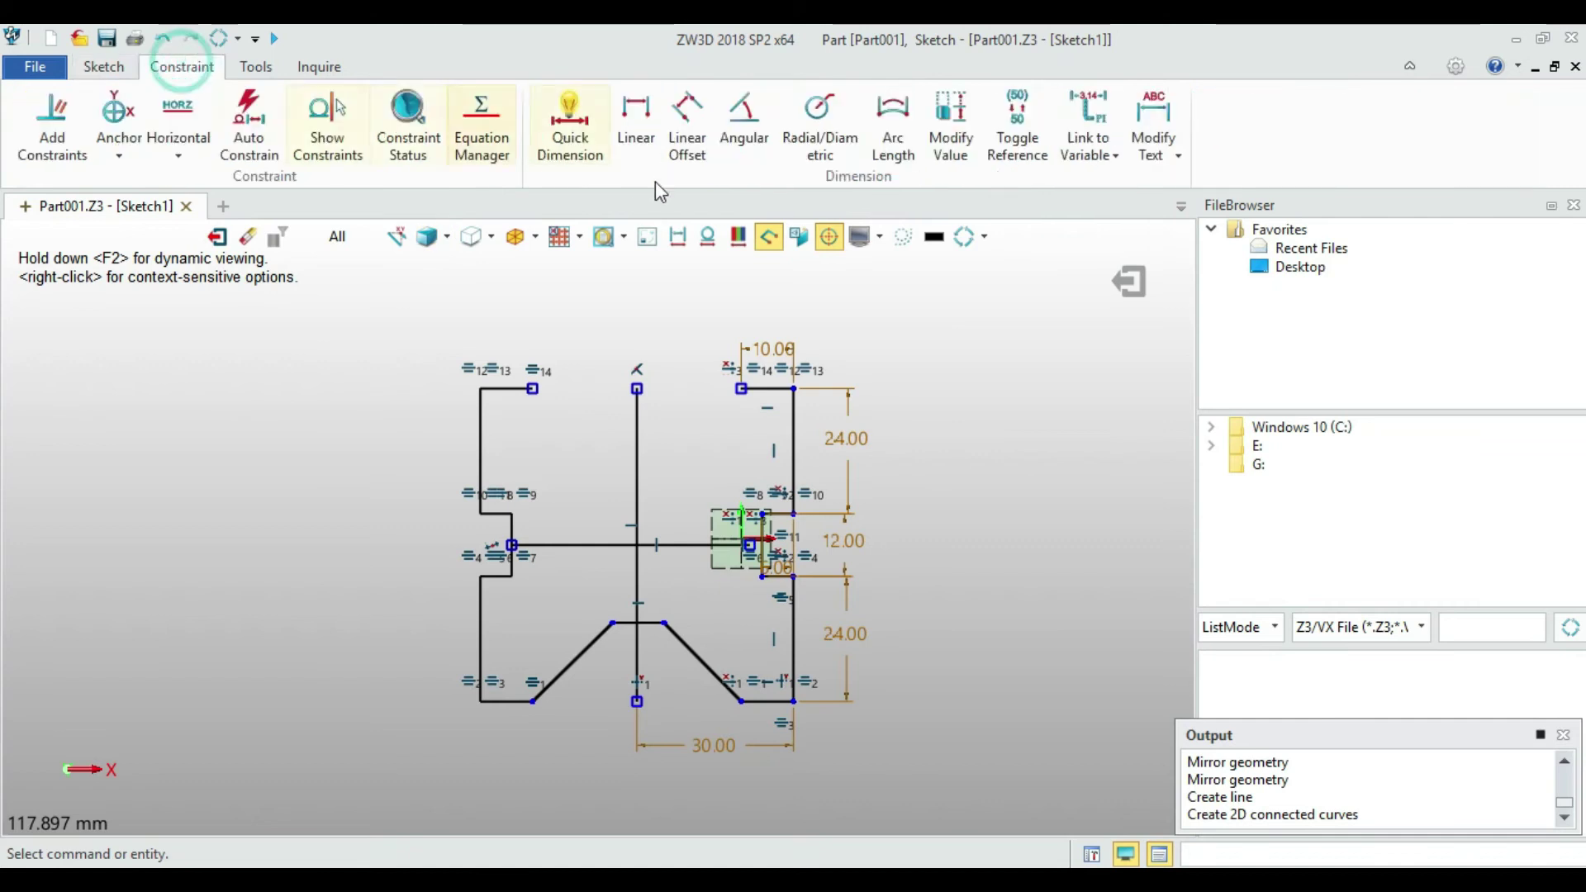
{"action": "left_click", "coordinate": [589, 136]}
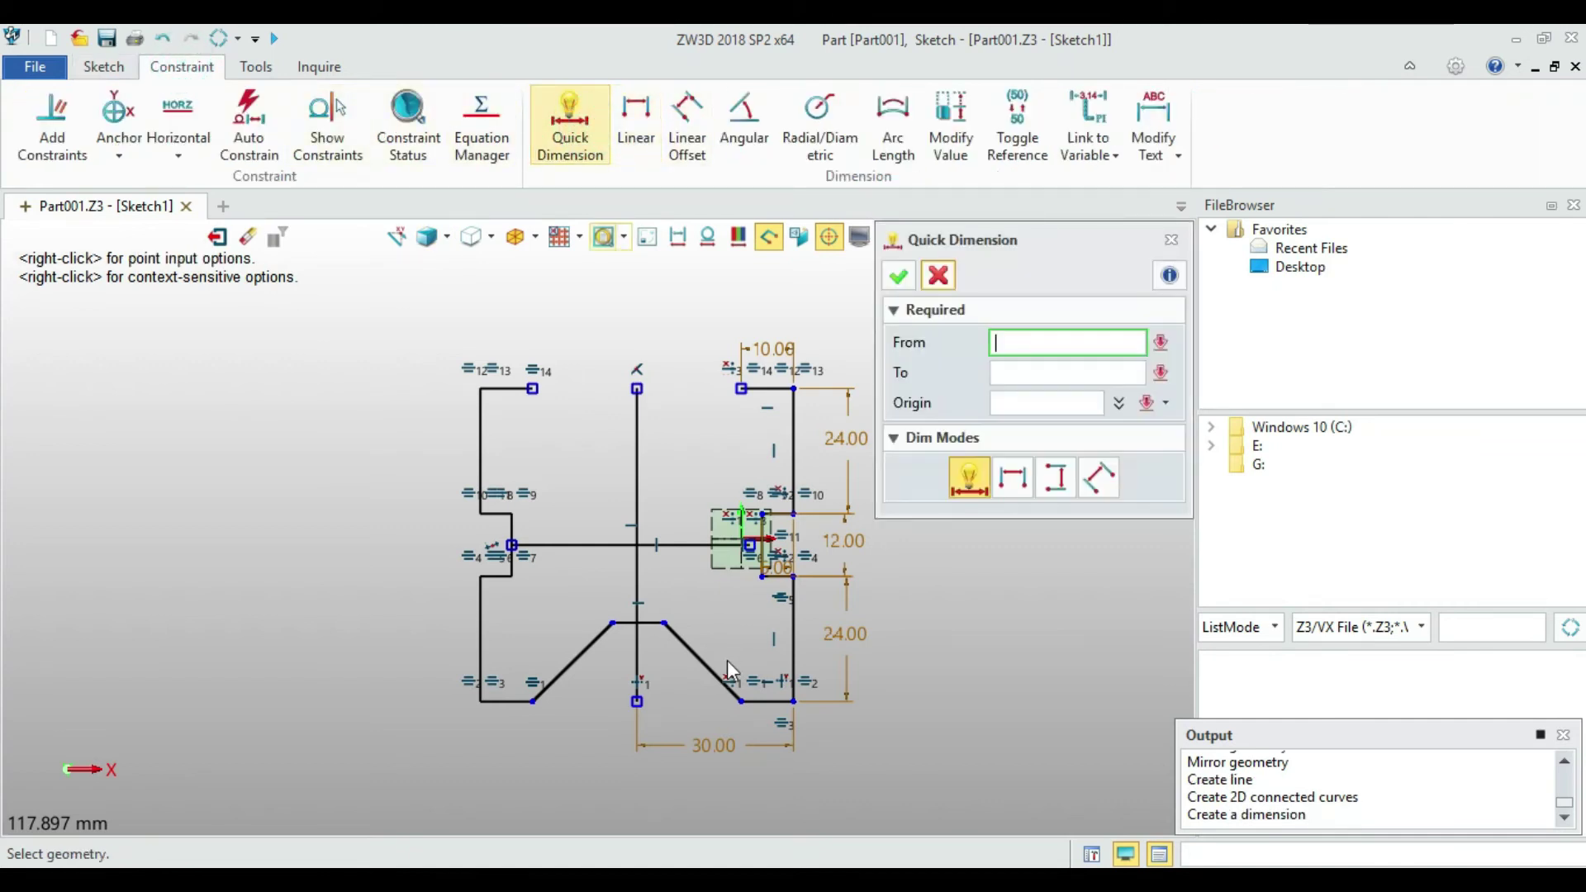
{"action": "left_click", "coordinate": [763, 703]}
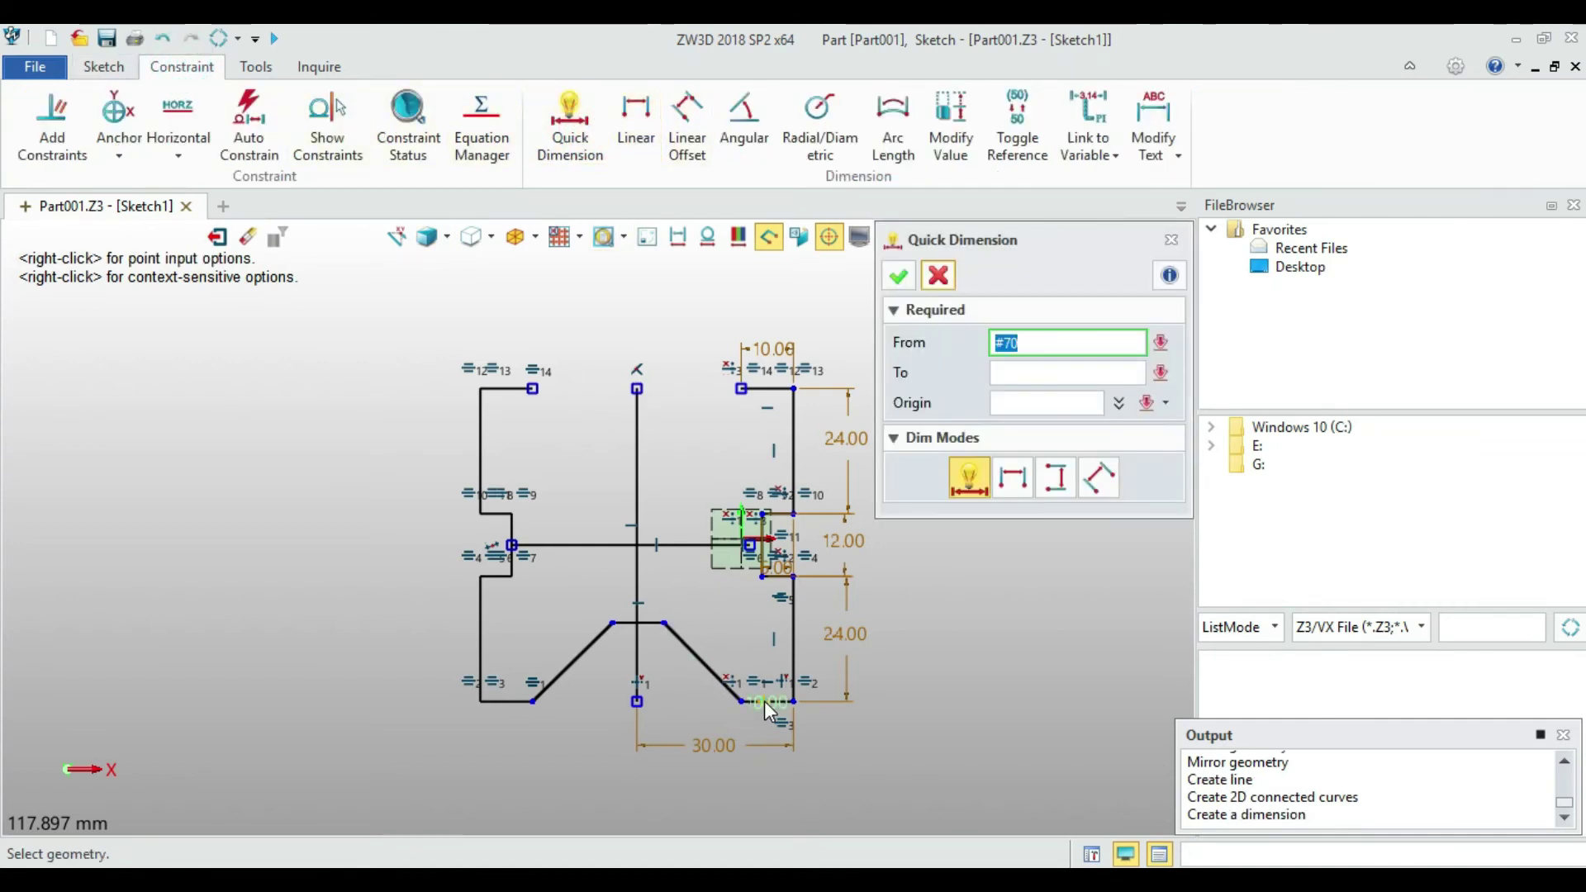
{"action": "left_click", "coordinate": [665, 626]}
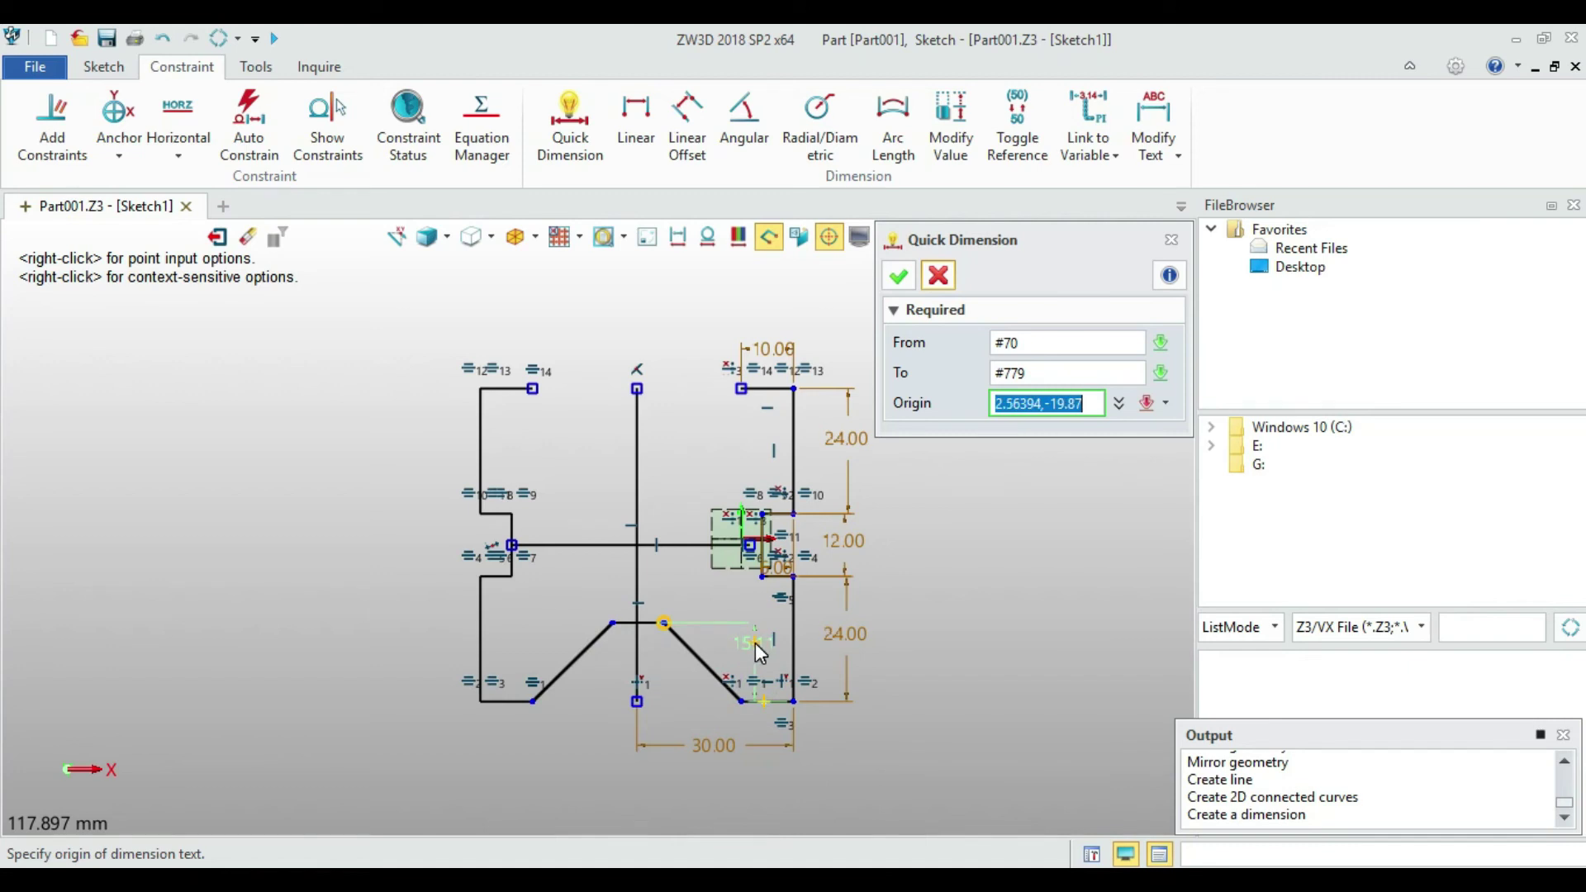
{"action": "scroll", "coordinate": [759, 652], "scroll_direction": "up", "scroll_amount": 3}
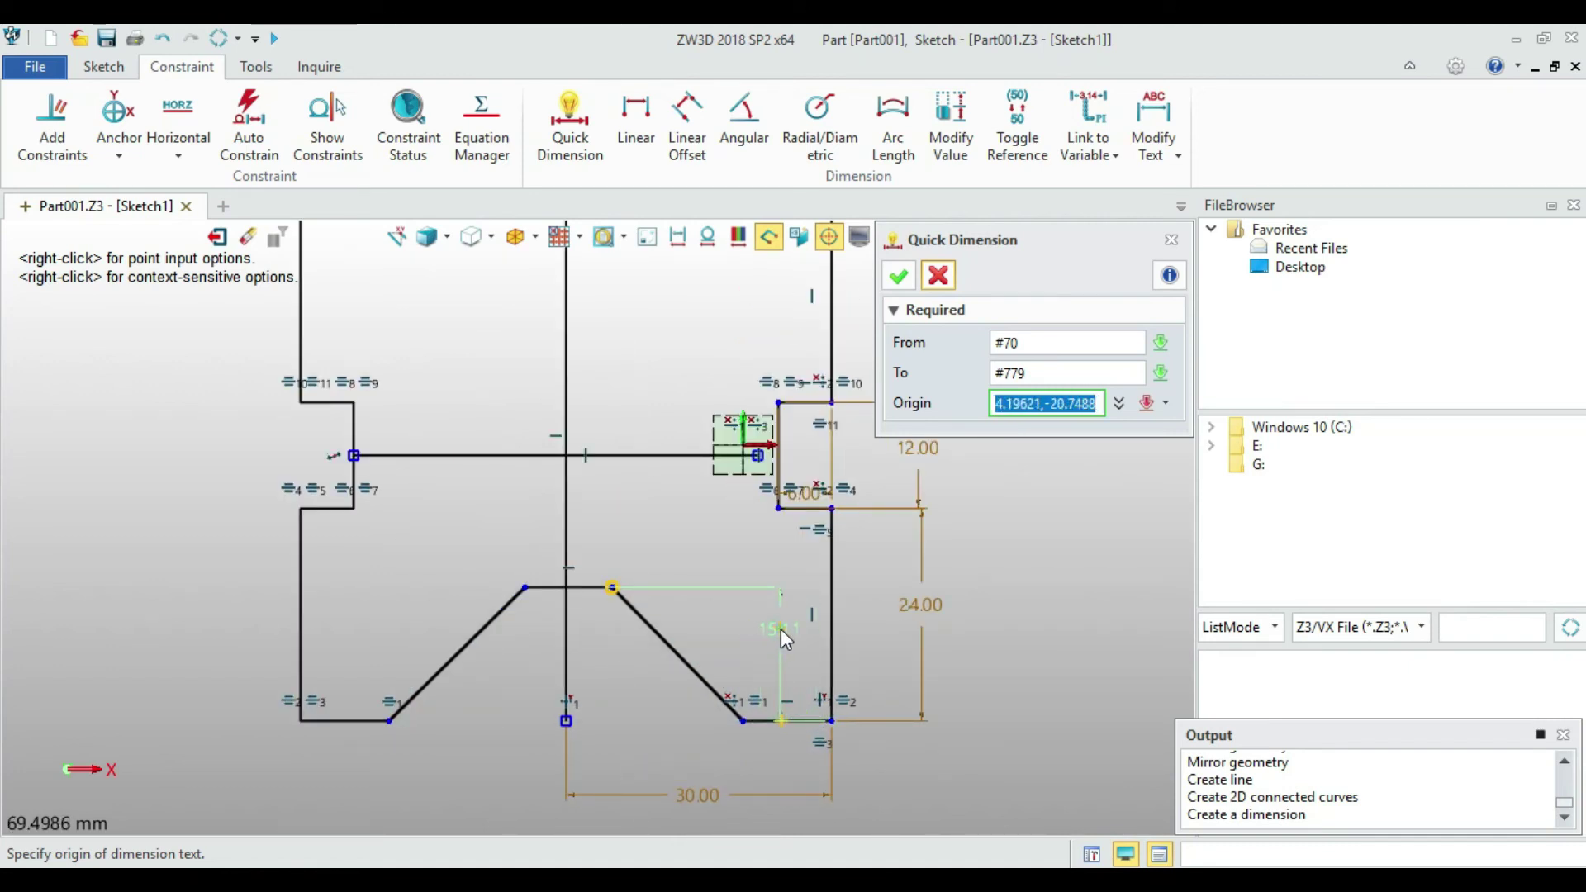
{"action": "left_click", "coordinate": [780, 627]}
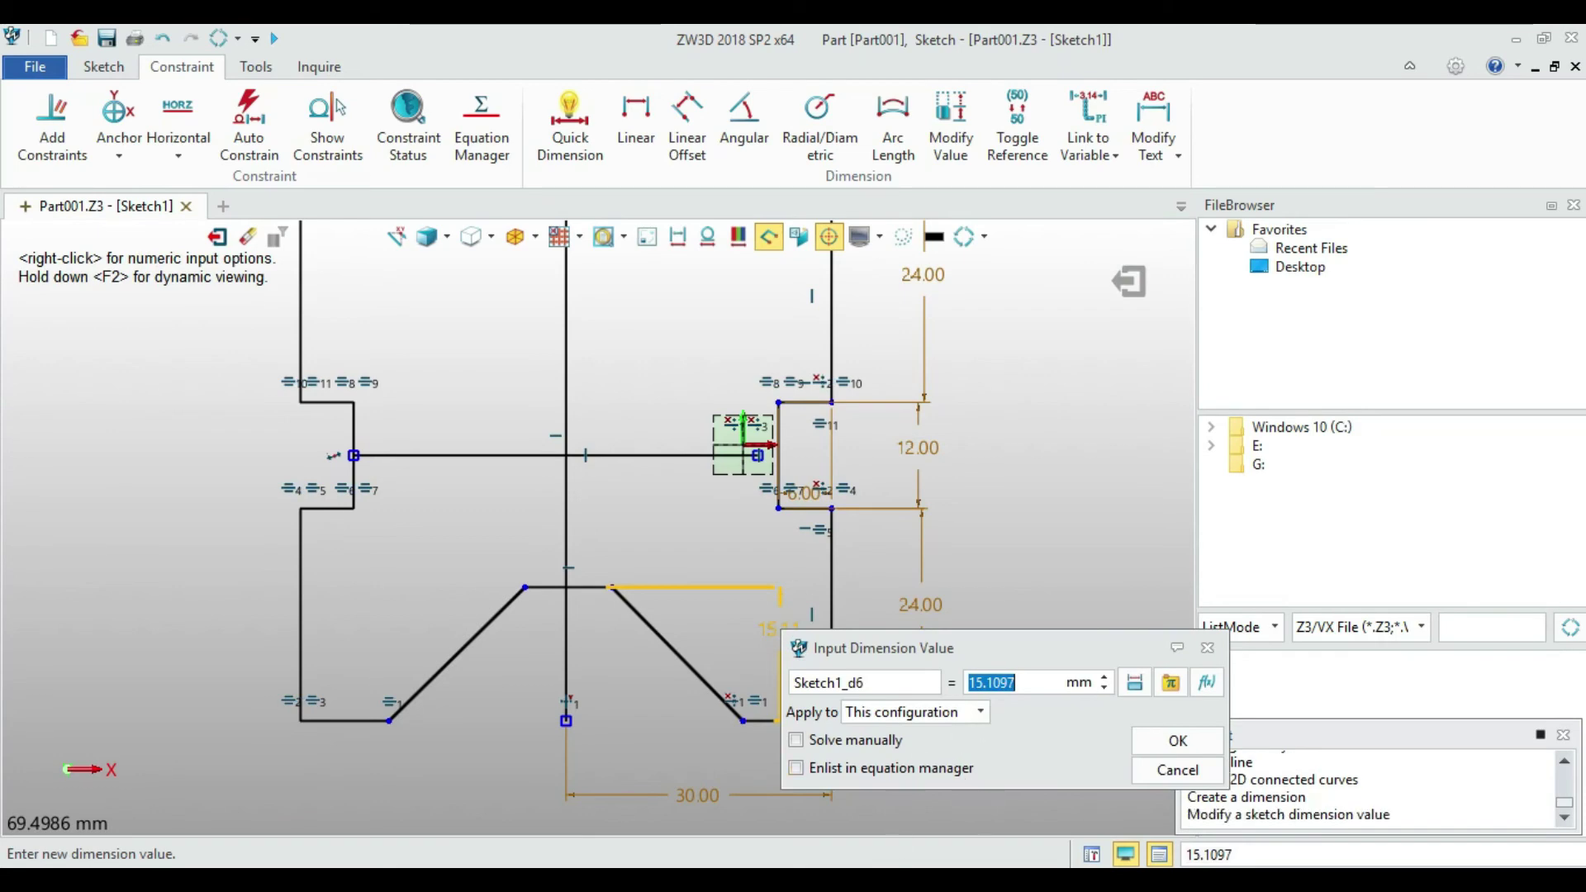
{"action": "key", "text": "alt+Tab"}
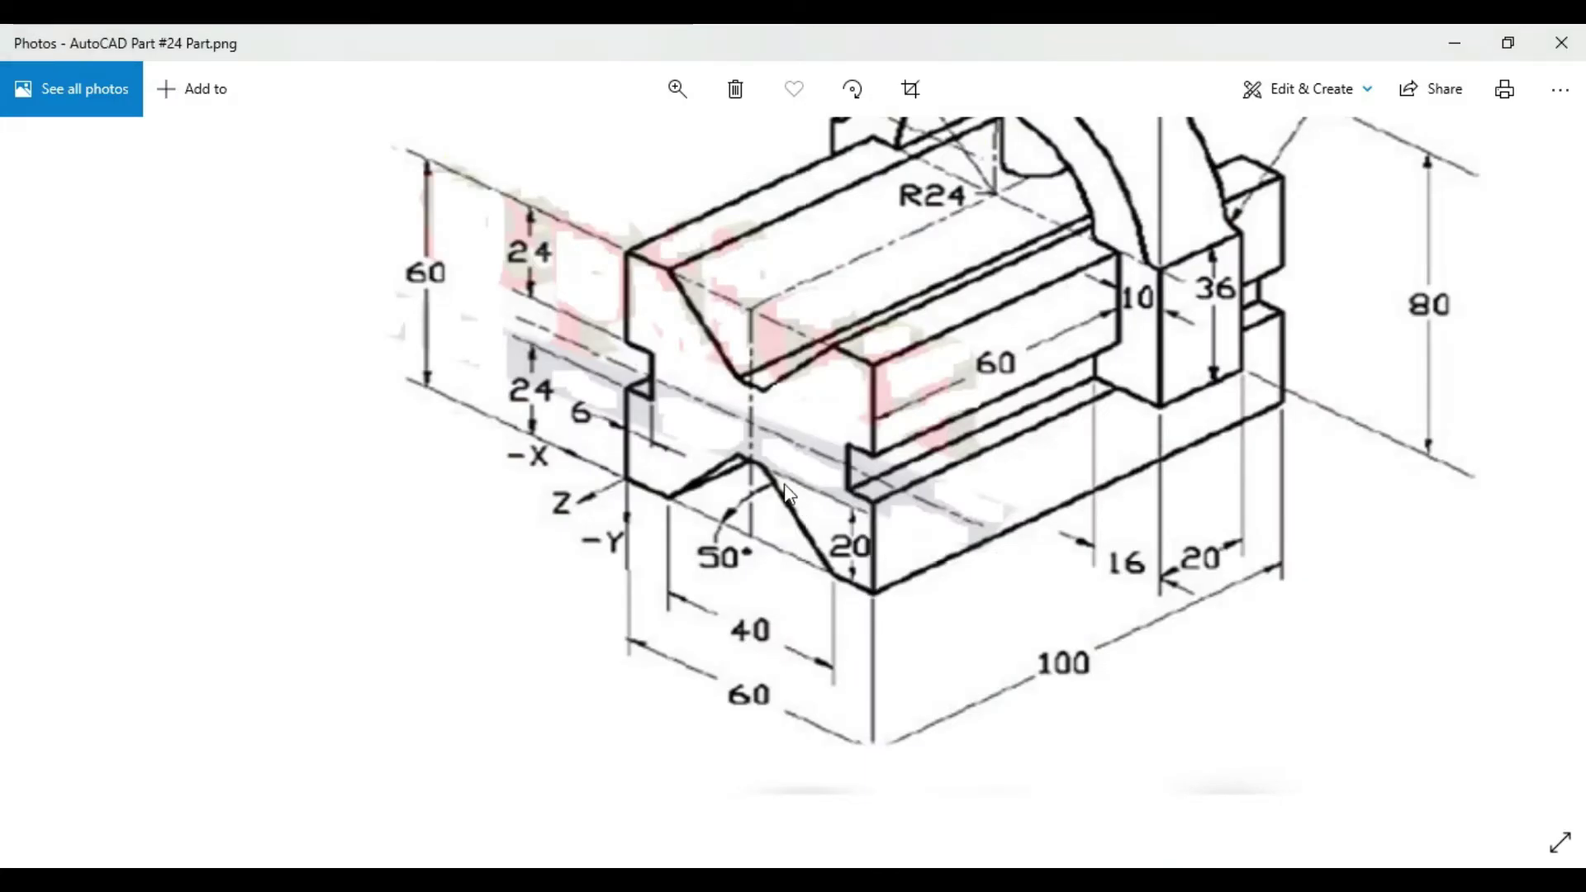
{"action": "left_click", "coordinate": [860, 548]}
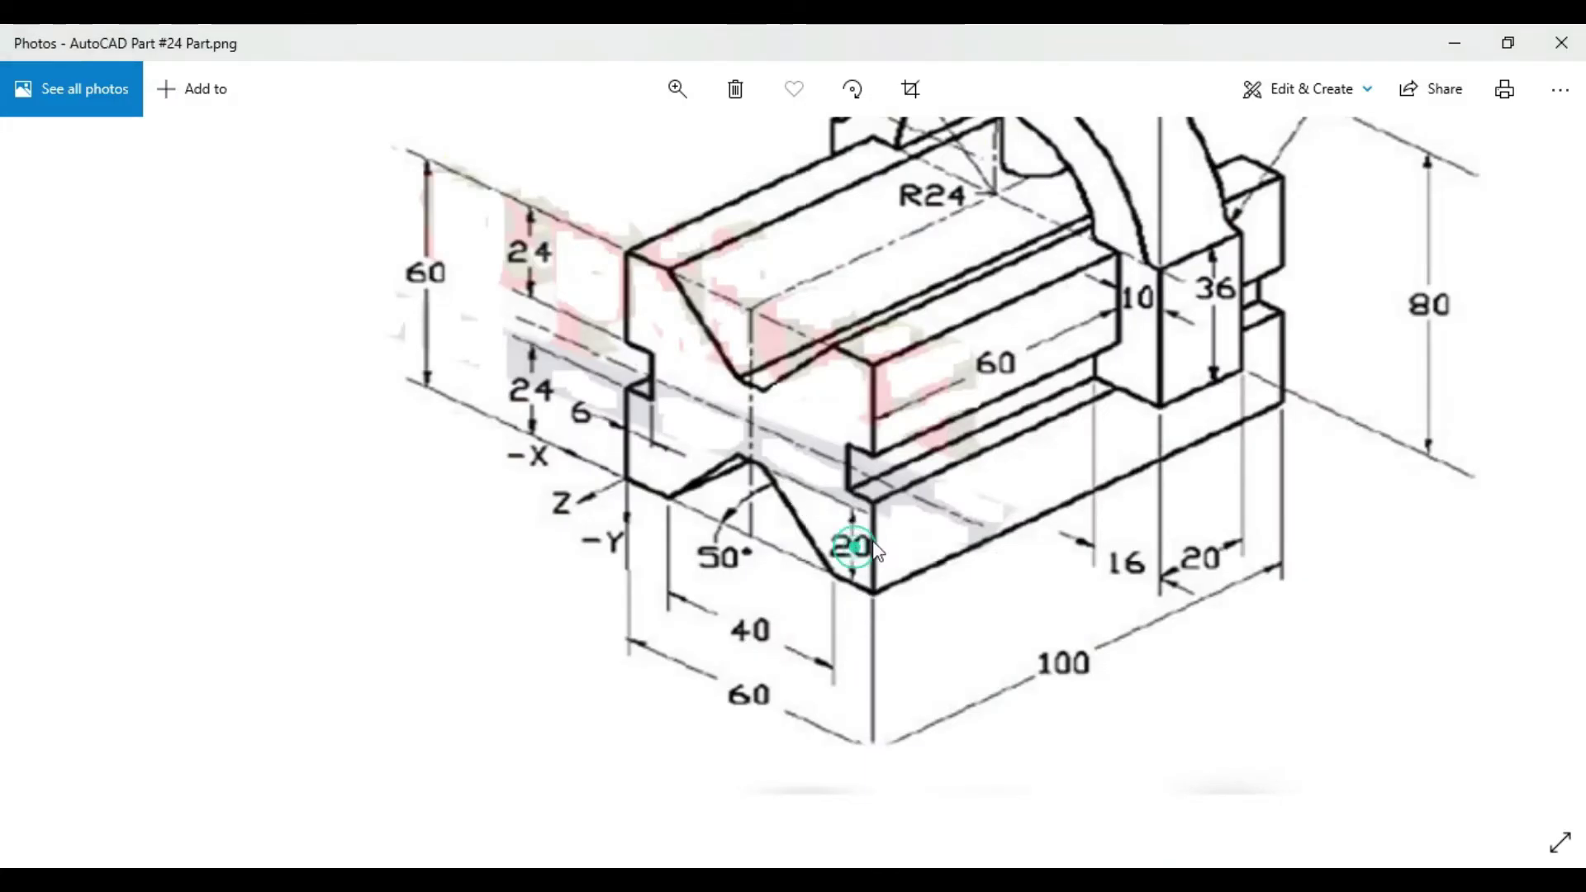
{"action": "left_click", "coordinate": [841, 544]}
{"action": "key", "text": "alt+Tab"}
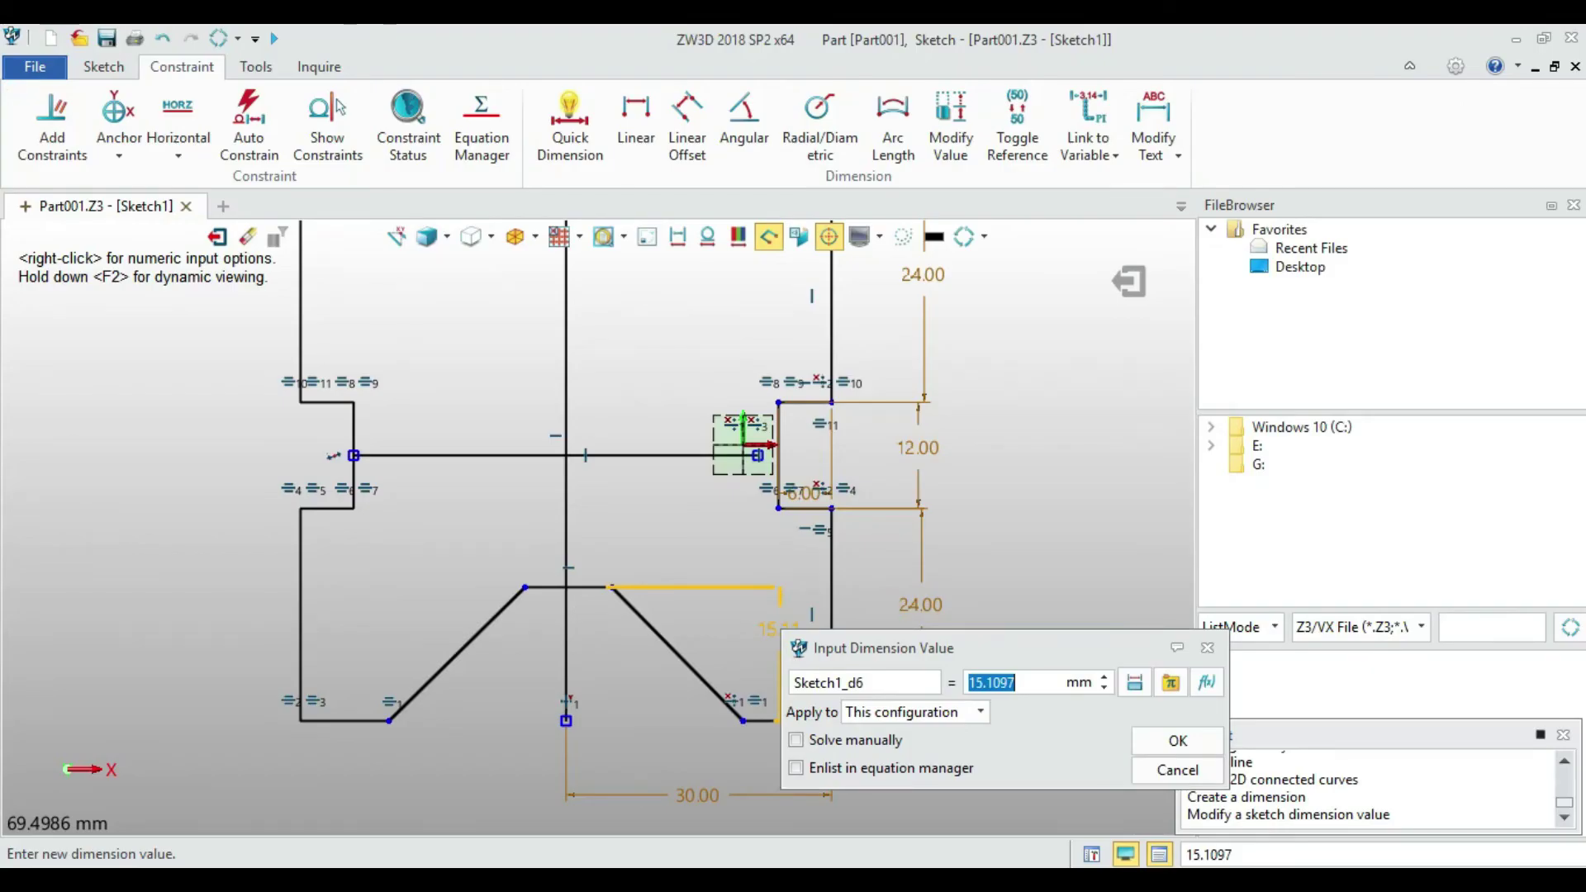
{"action": "type", "text": "20"}
{"action": "left_click", "coordinate": [1177, 743]}
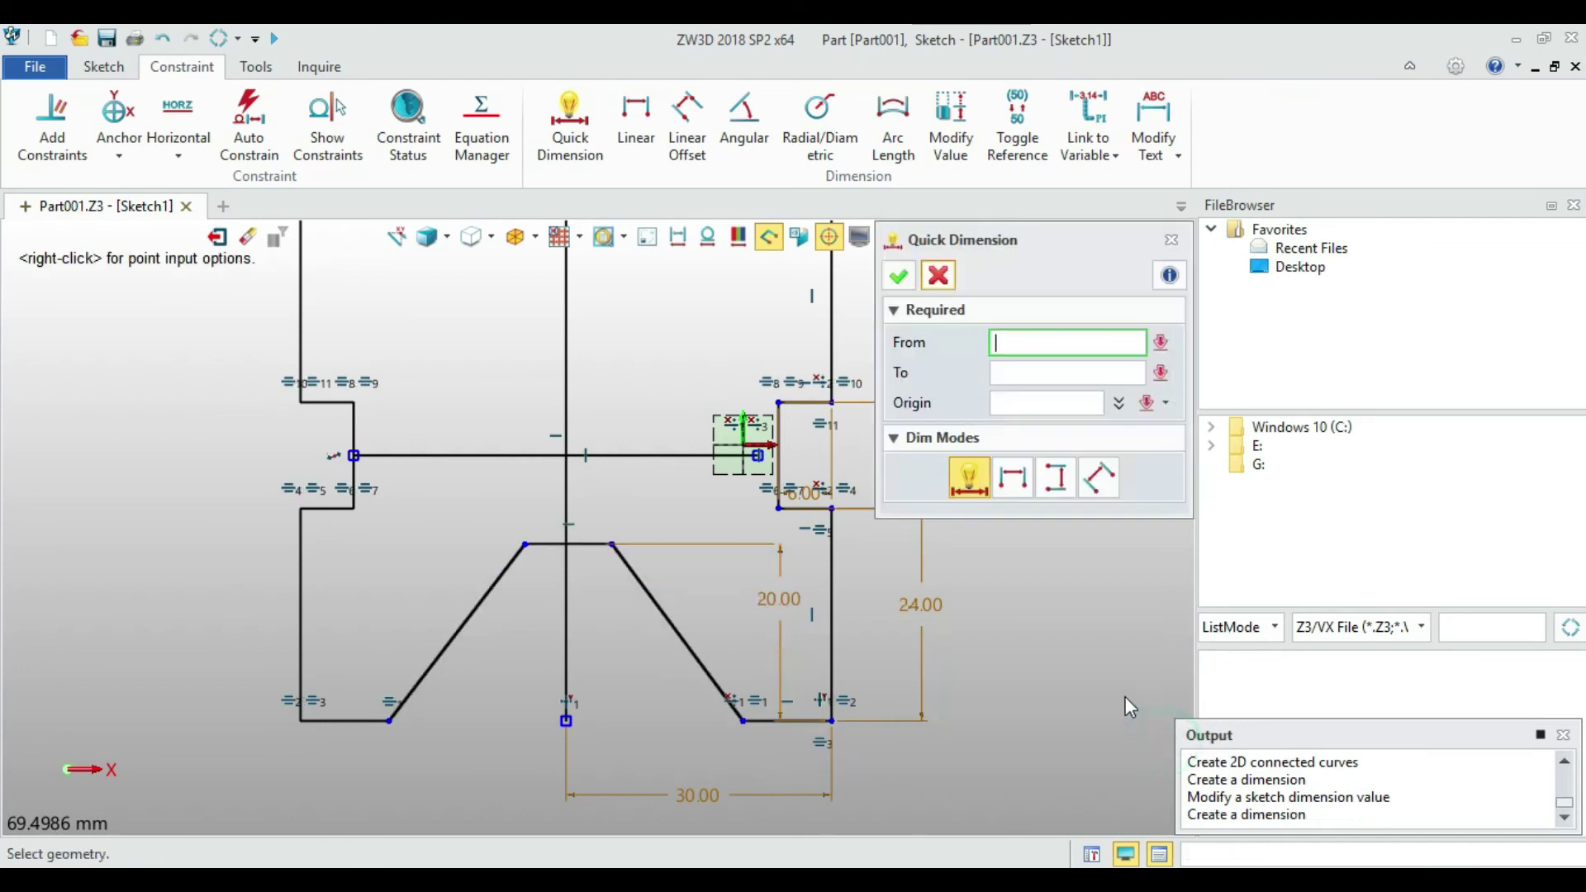
{"action": "left_click", "coordinate": [942, 279]}
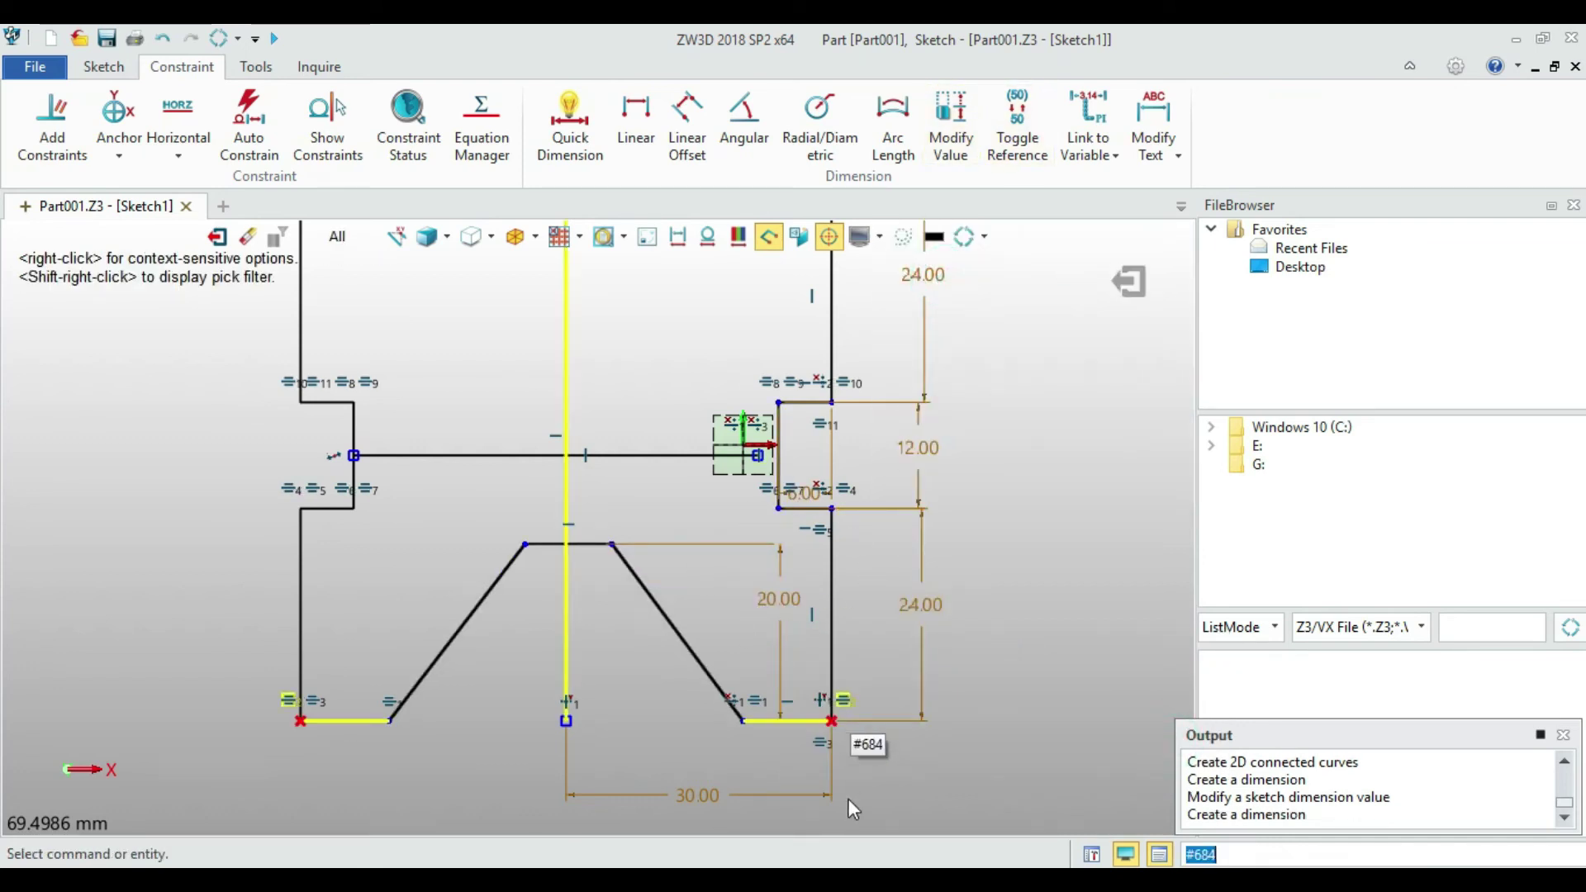
Check the groove angle in the reference drawing, then add an angular dimension of 50° between the mirrored half's sloped groove side and bottom edge
{"action": "left_click", "coordinate": [875, 879]}
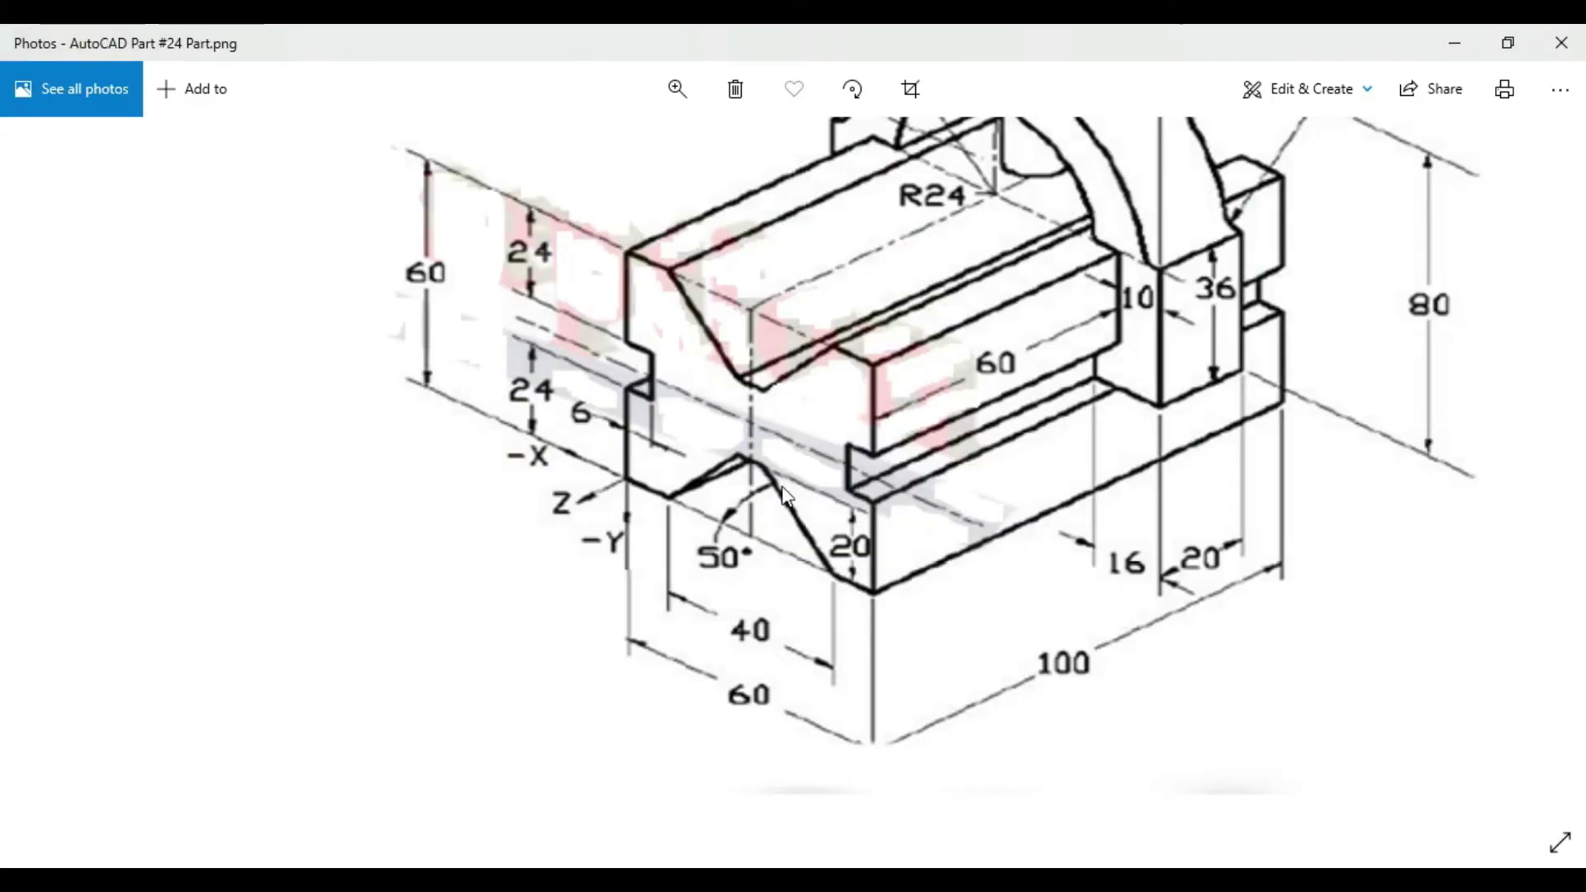
{"action": "left_click", "coordinate": [714, 555]}
{"action": "left_click", "coordinate": [721, 562]}
{"action": "key", "text": "alt+Tab"}
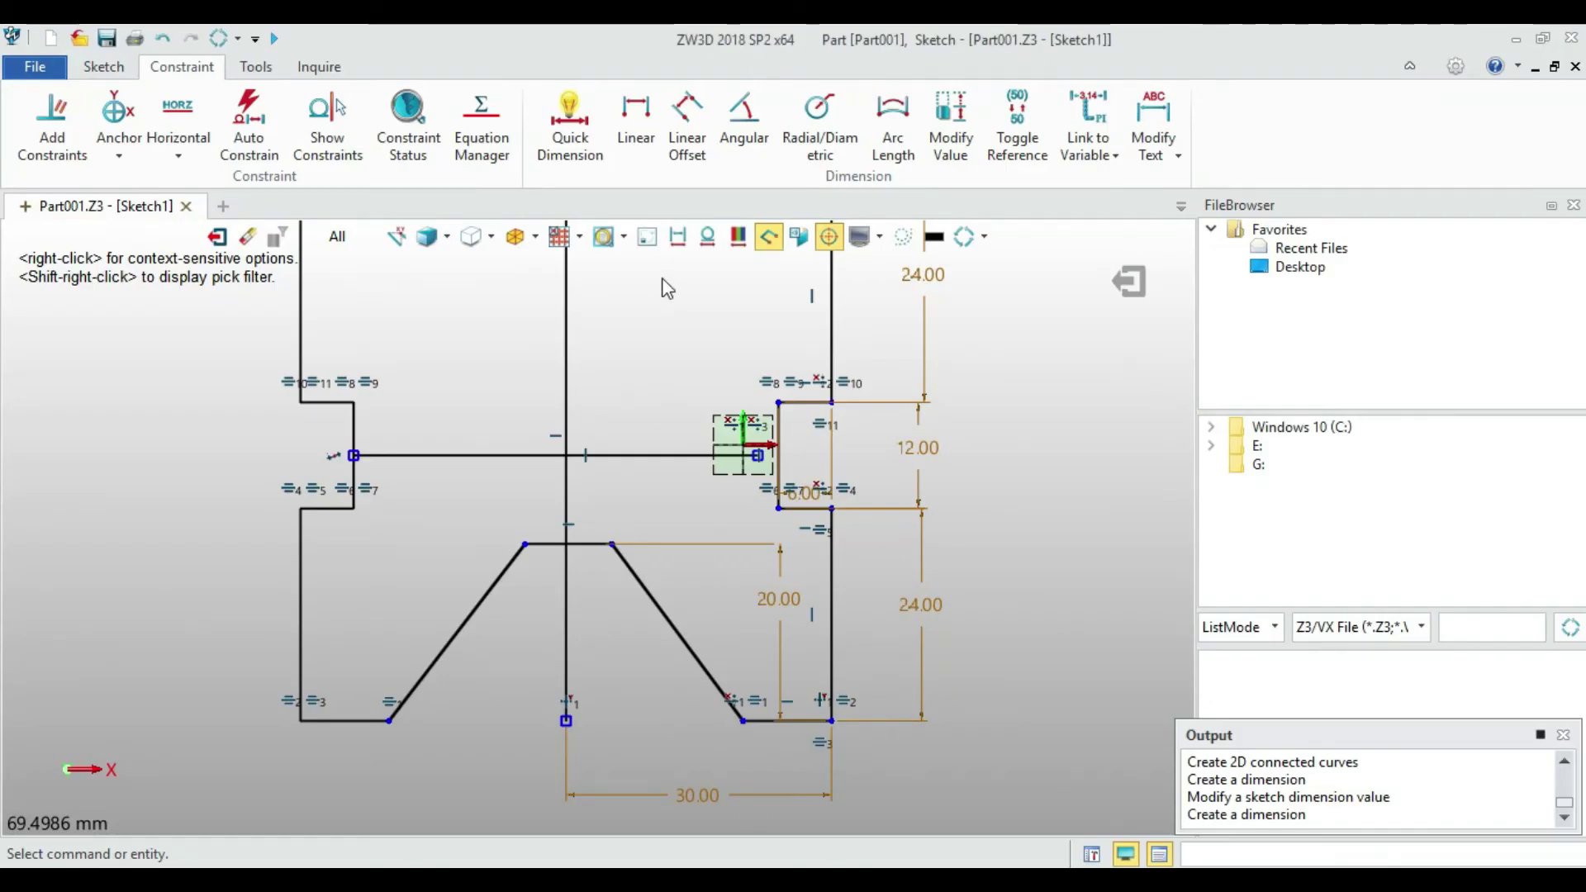
{"action": "left_click", "coordinate": [743, 132]}
{"action": "left_click", "coordinate": [454, 631]}
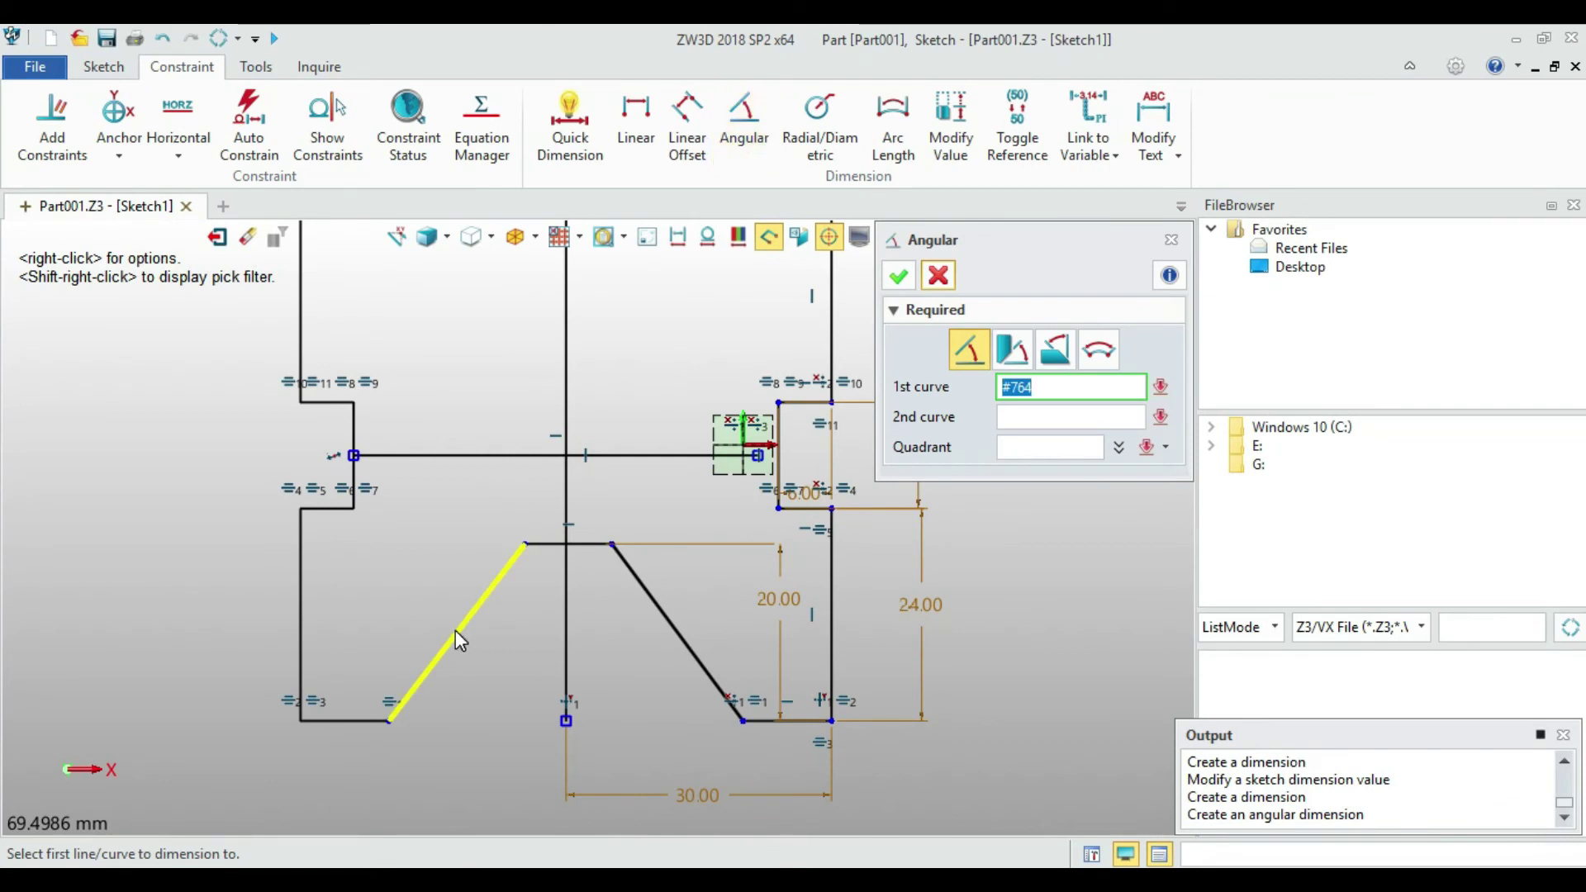
{"action": "left_click", "coordinate": [359, 720]}
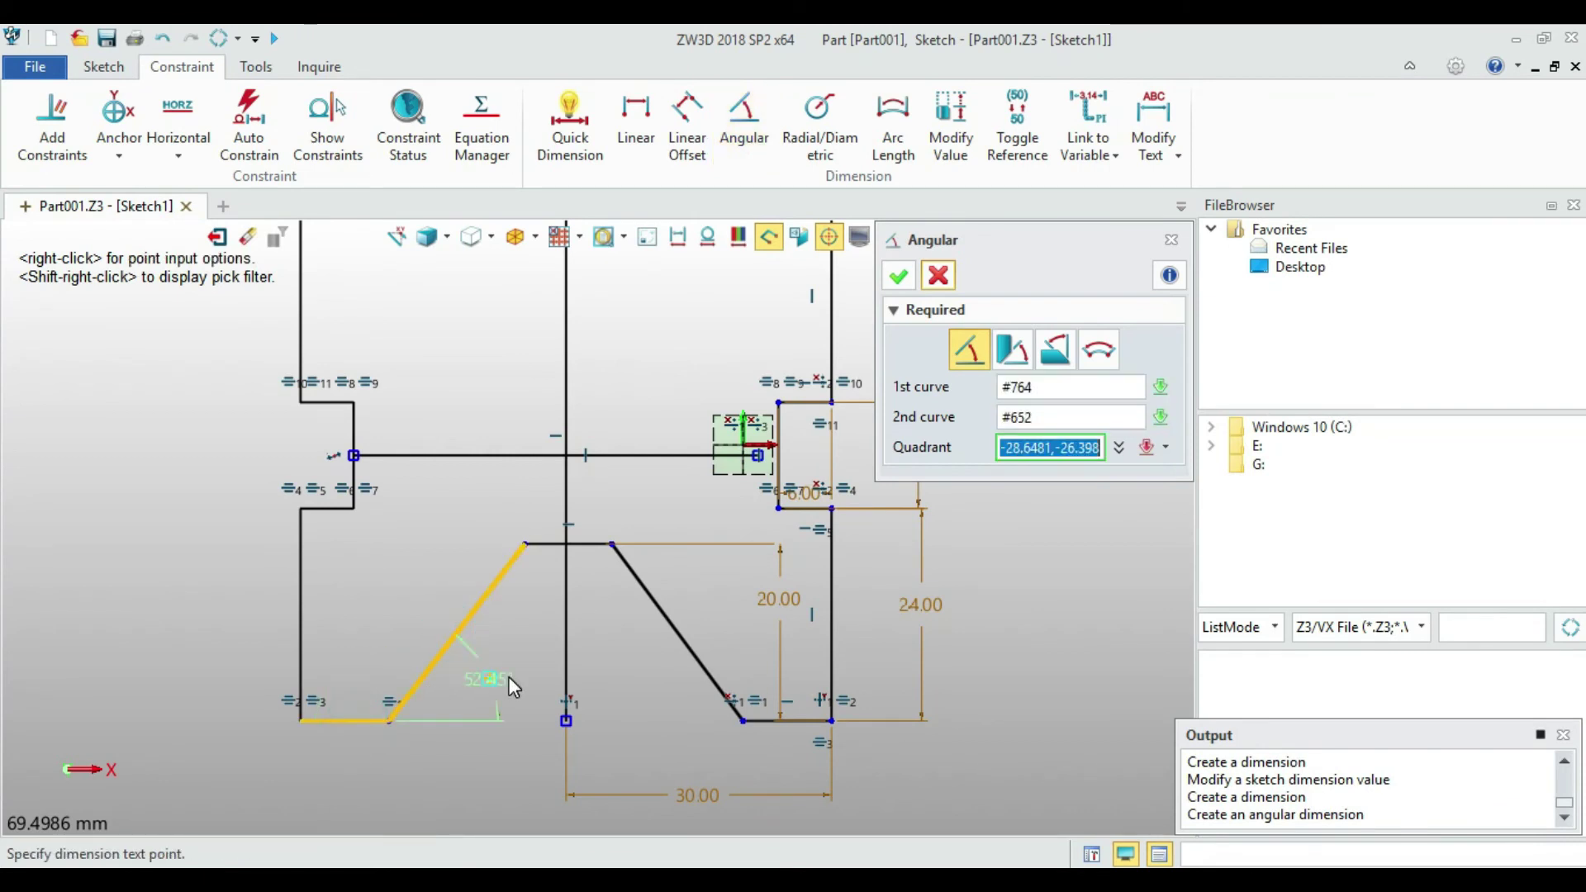
{"action": "left_click", "coordinate": [522, 667]}
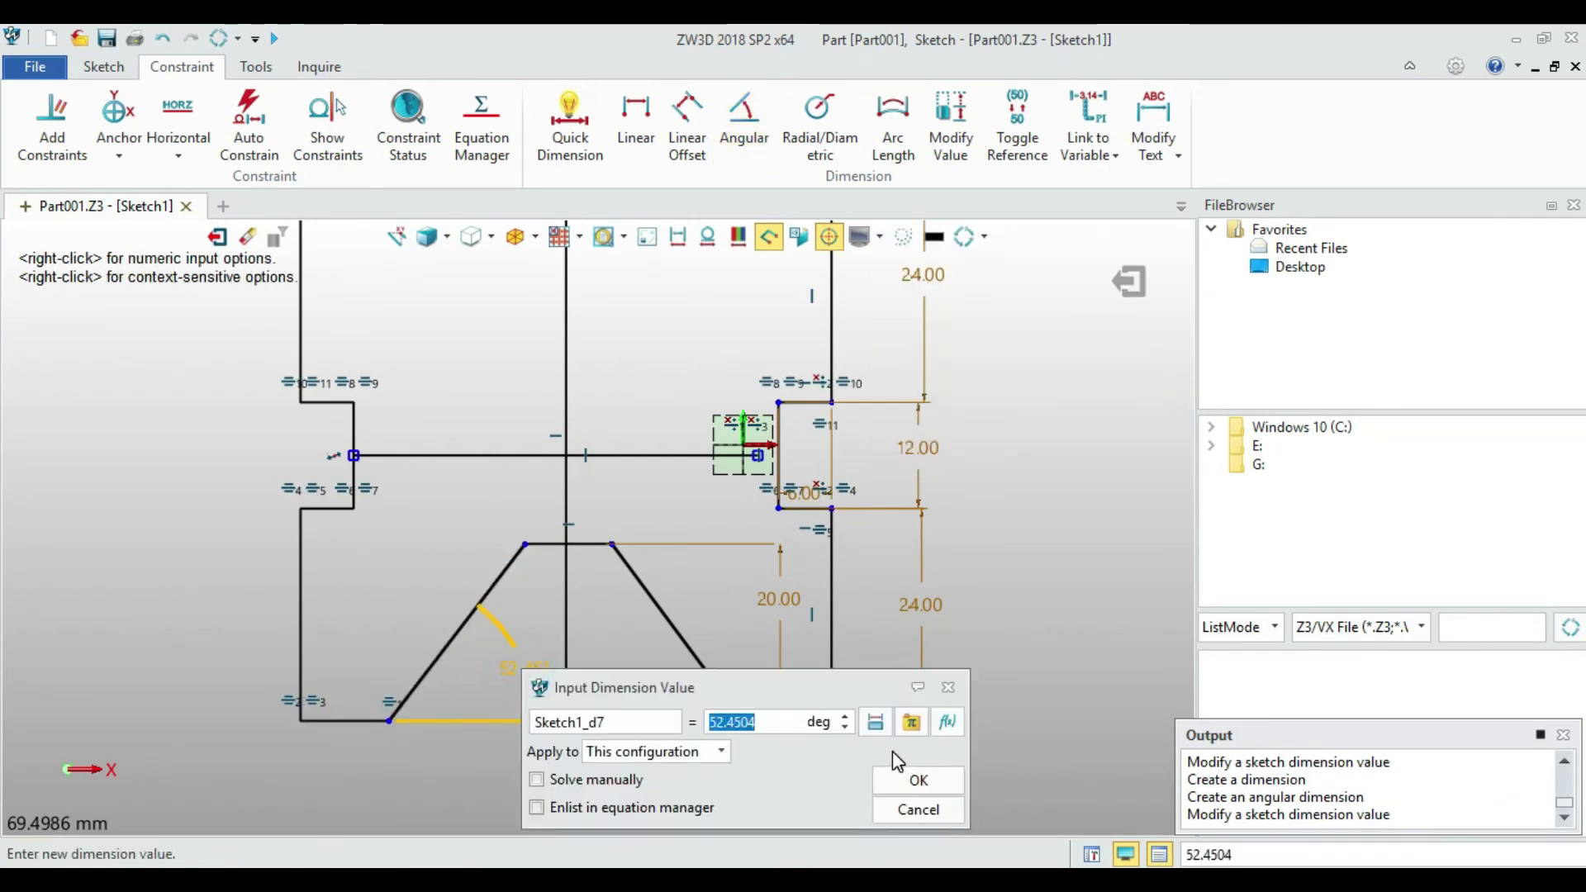
{"action": "type", "text": "50"}
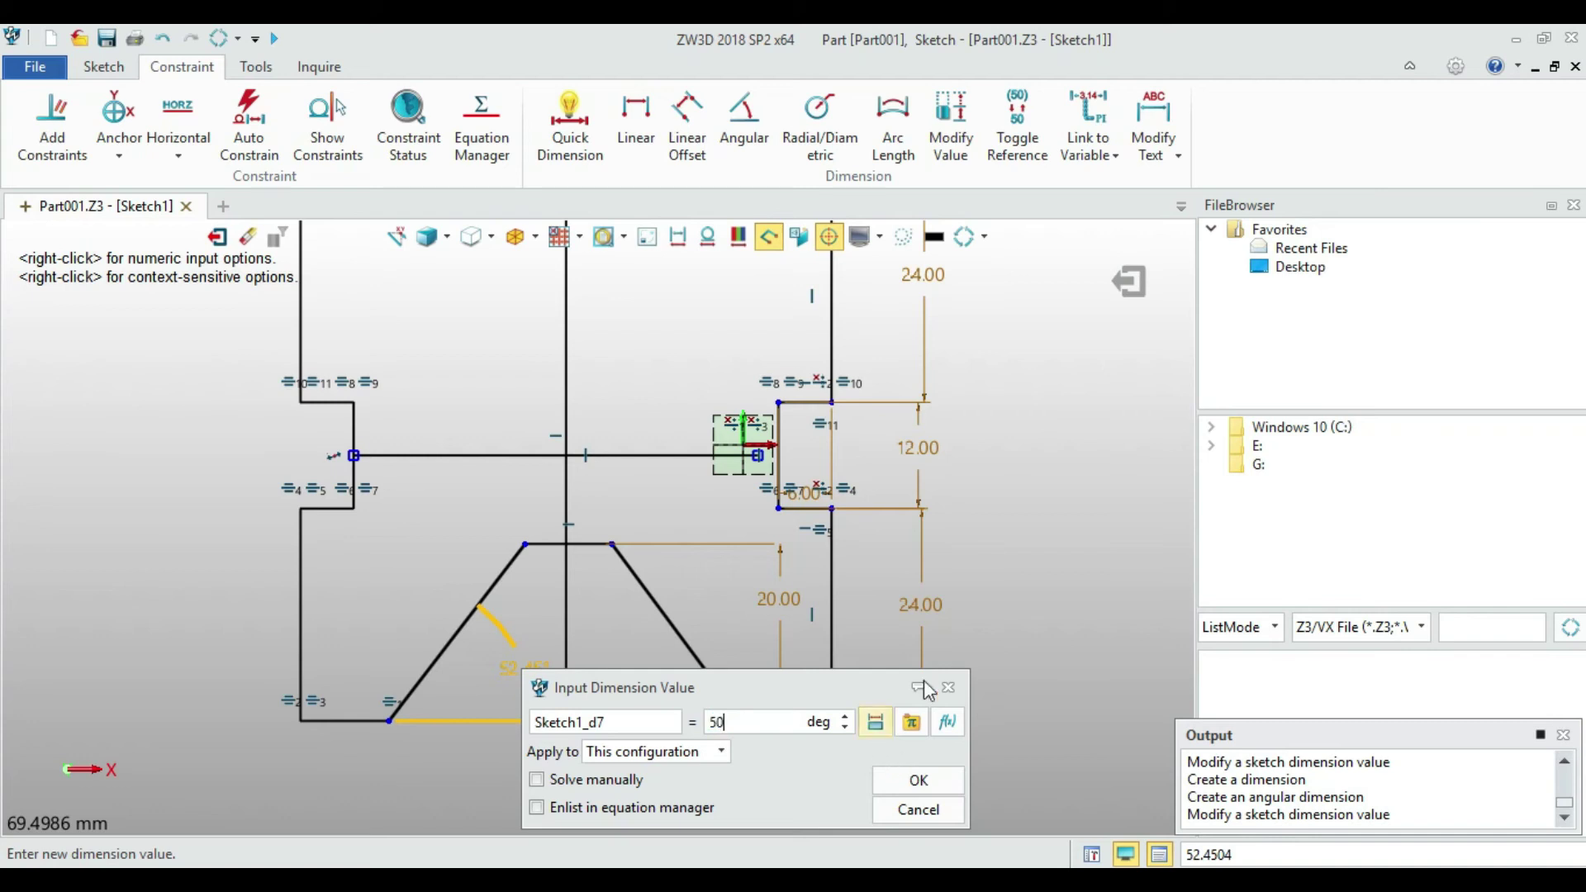
{"action": "left_click", "coordinate": [924, 779]}
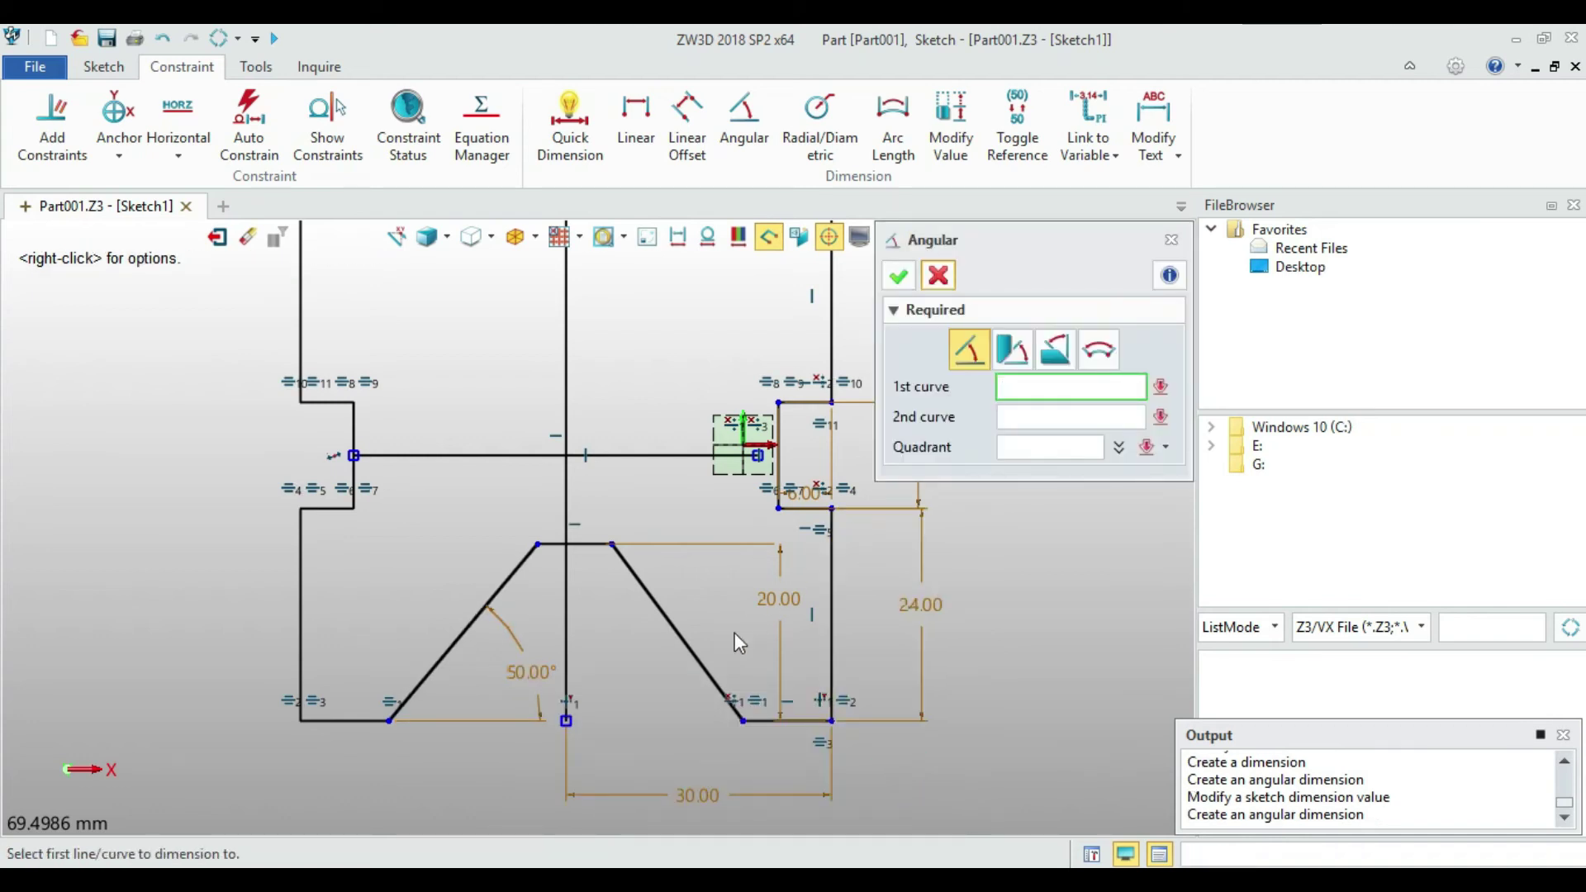
Add an angular dimension of 50° between the original half's sloped groove side and its bottom edge
{"action": "left_click", "coordinate": [682, 632]}
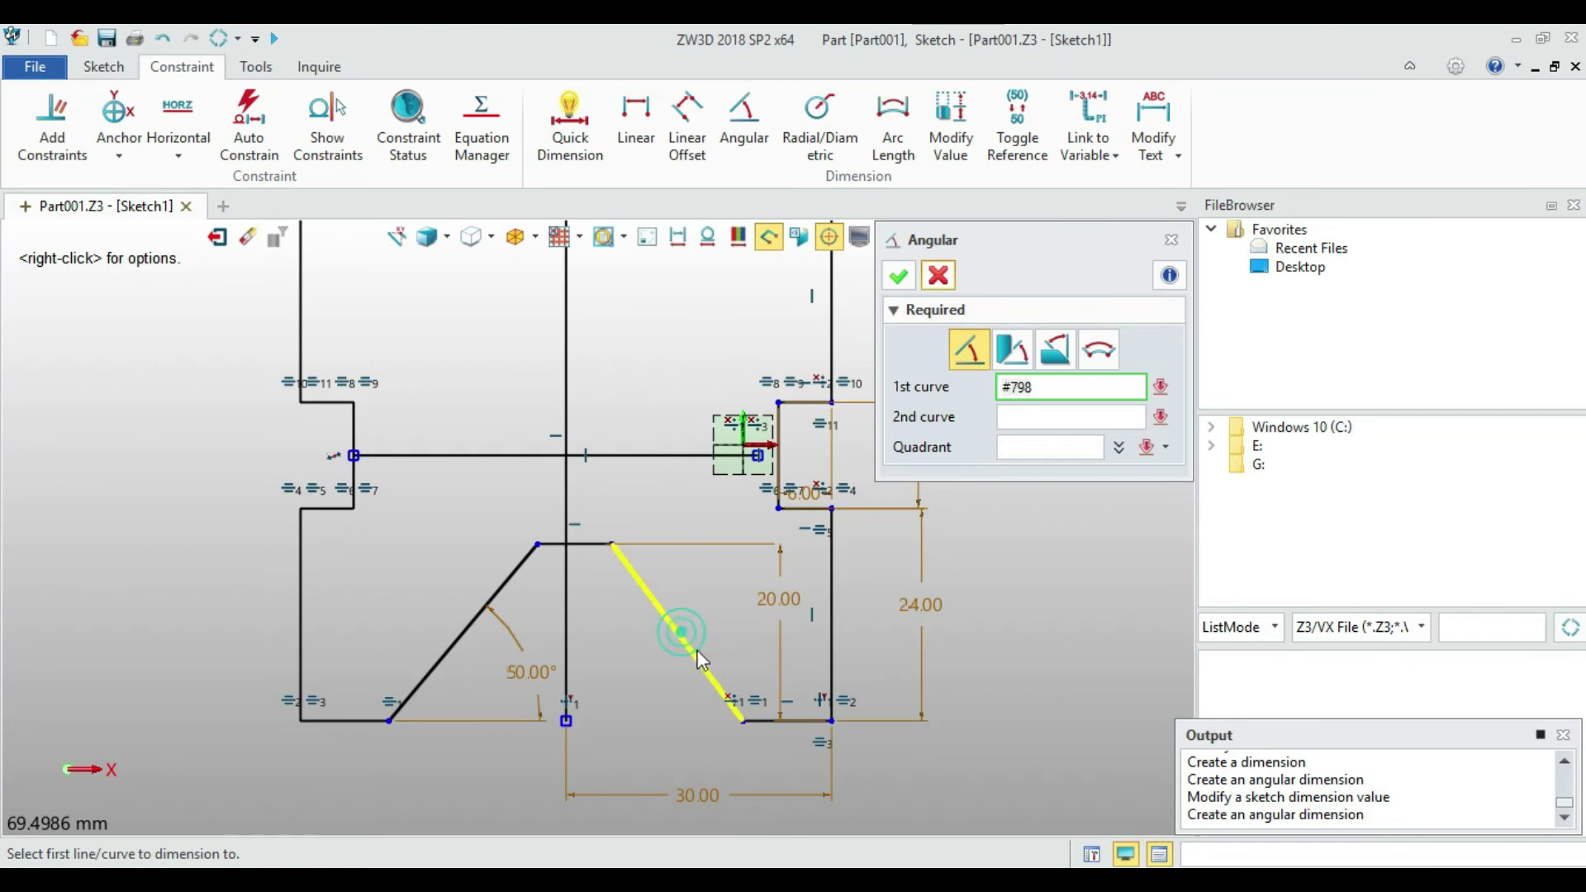
{"action": "left_click", "coordinate": [767, 720]}
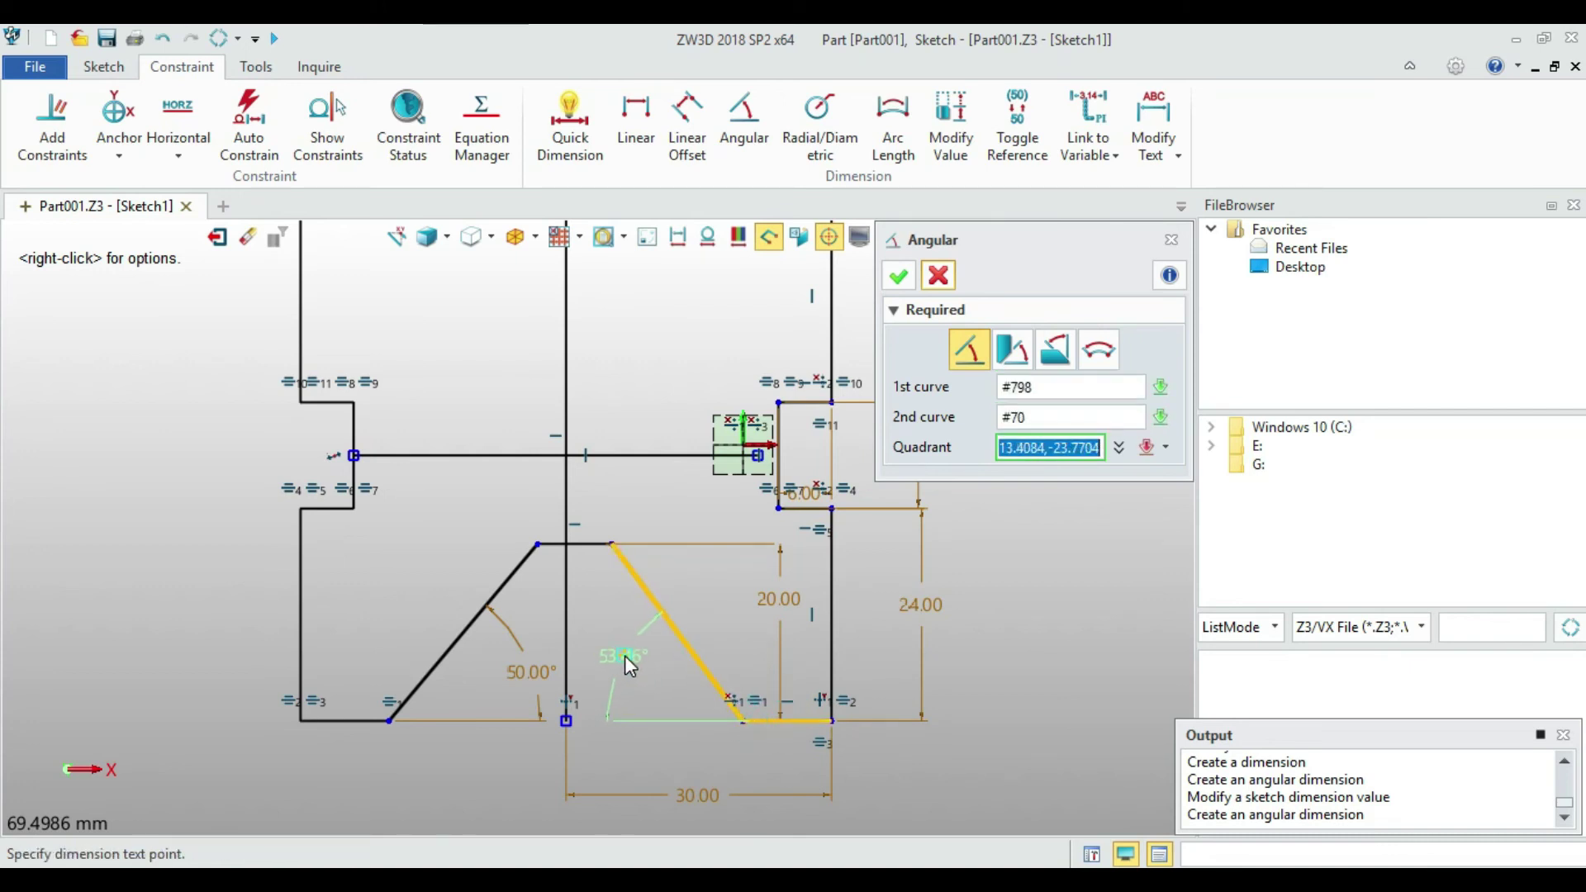
{"action": "left_click", "coordinate": [624, 655]}
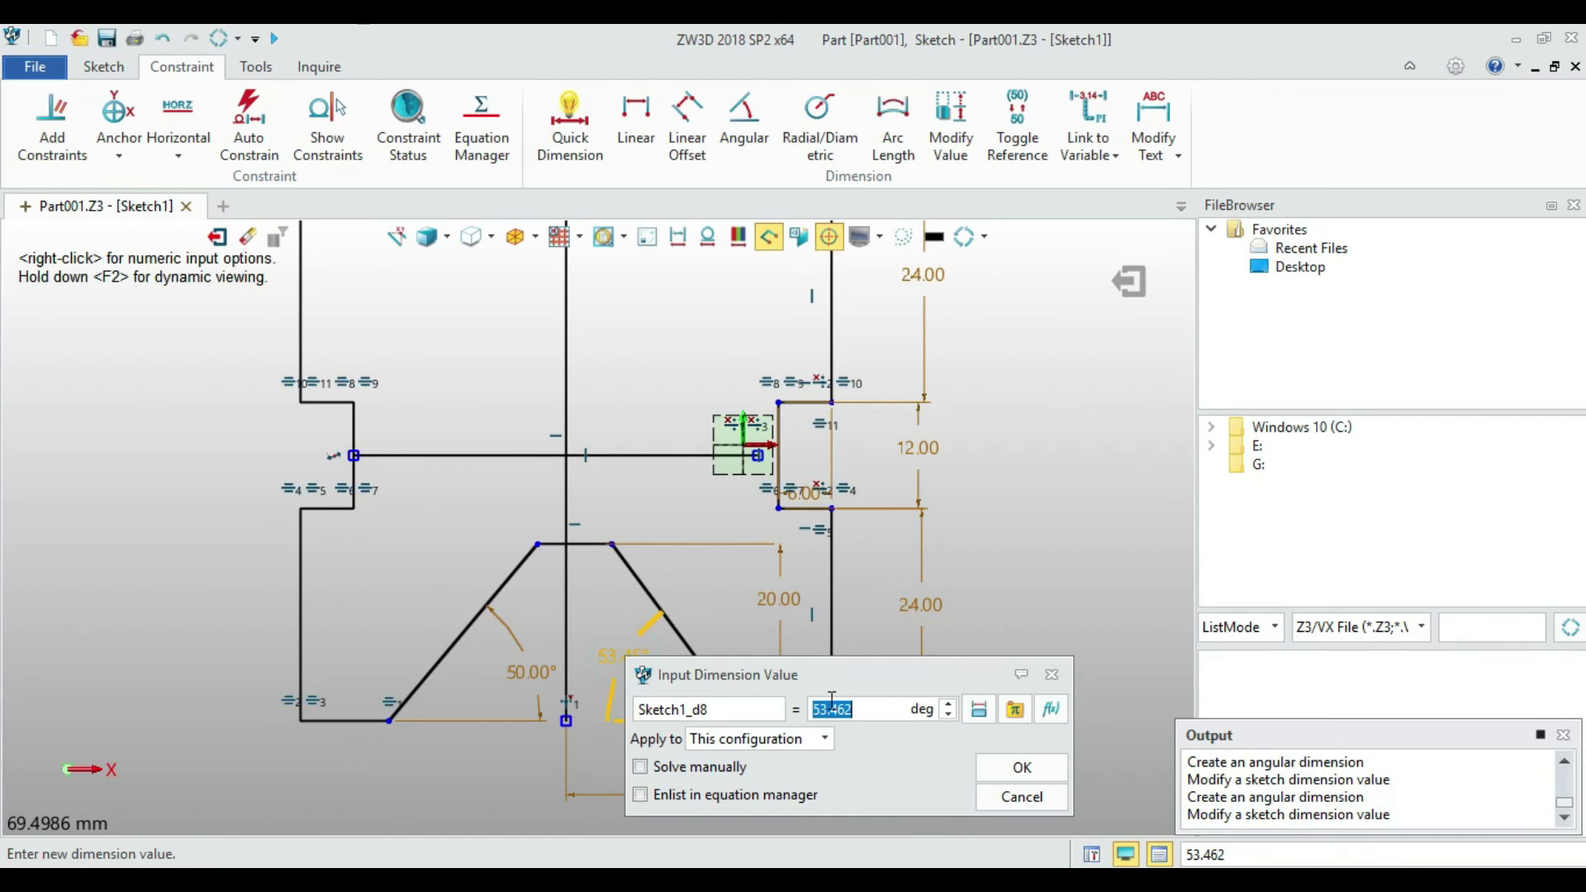
{"action": "type", "text": "50"}
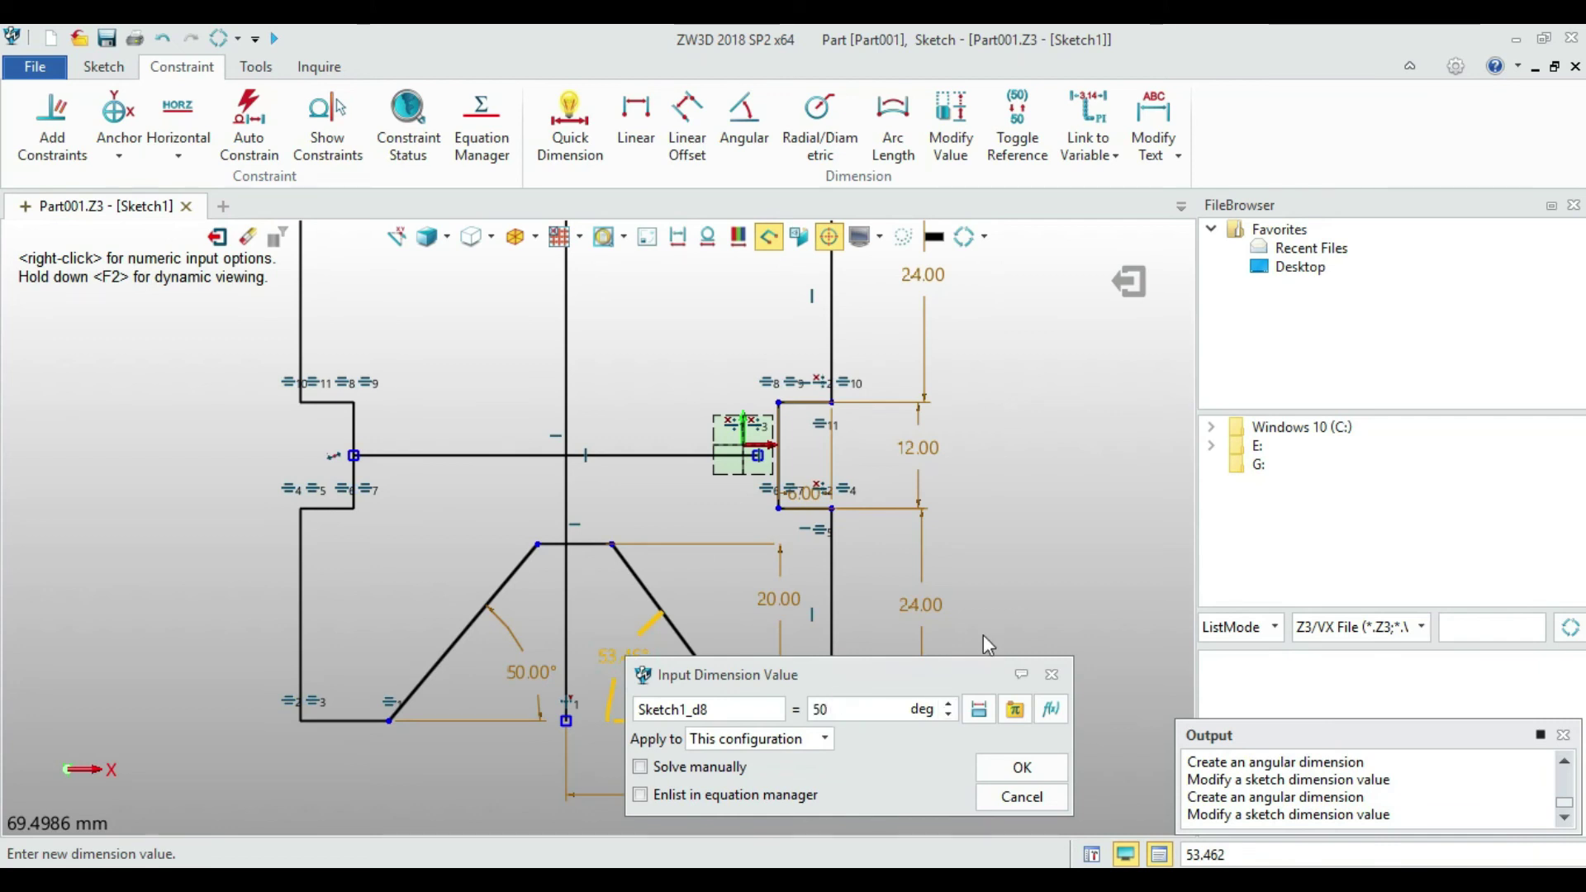
{"action": "left_click", "coordinate": [1023, 764]}
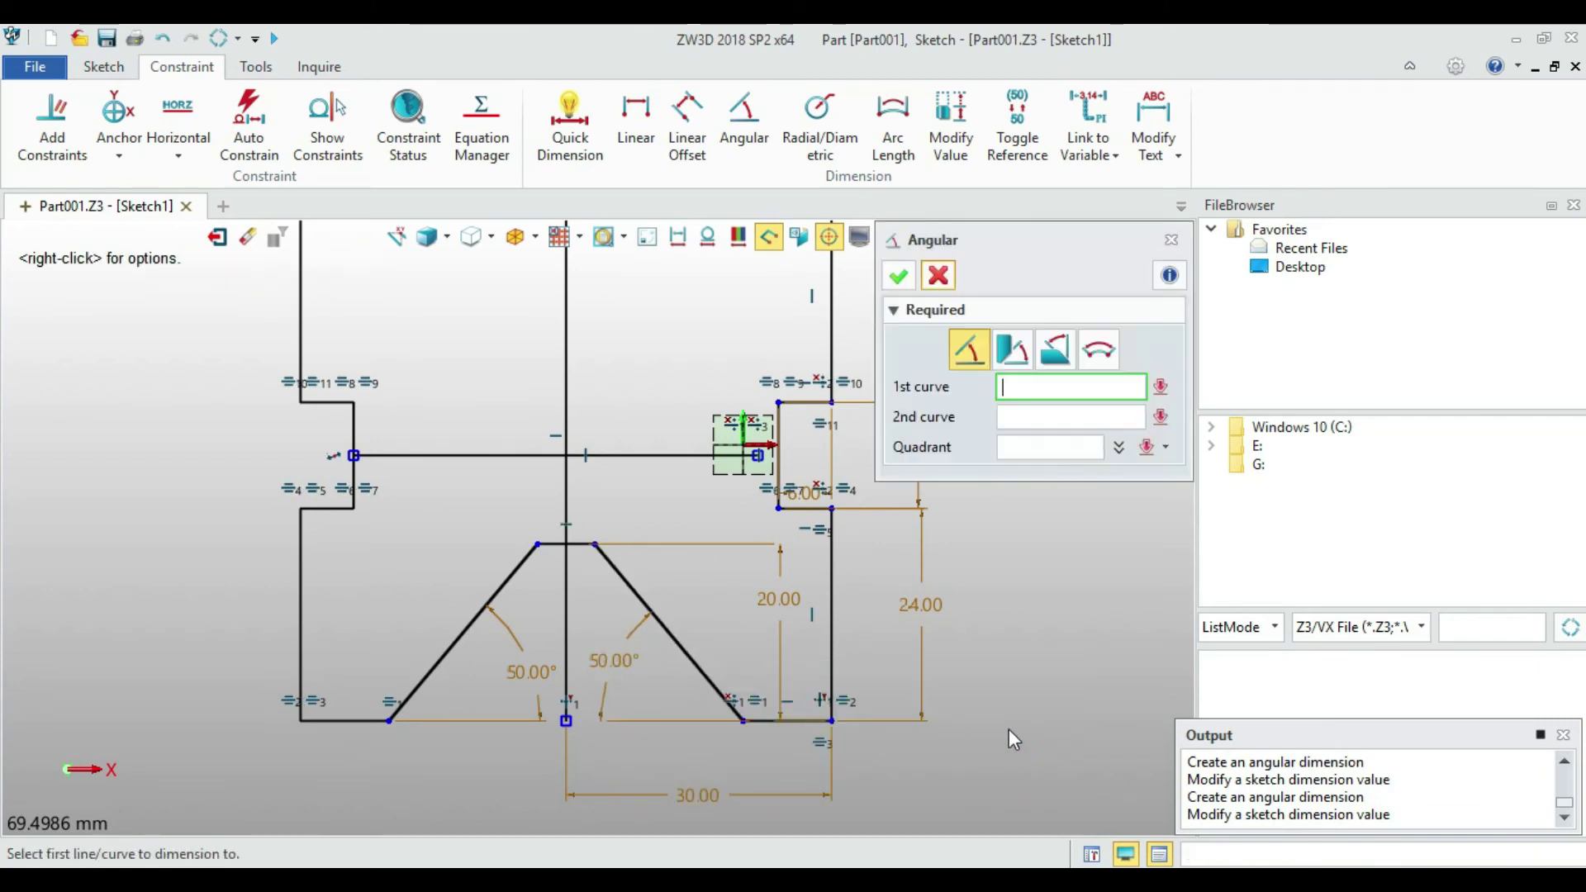
{"action": "scroll", "coordinate": [934, 687], "scroll_direction": "down", "scroll_amount": 2}
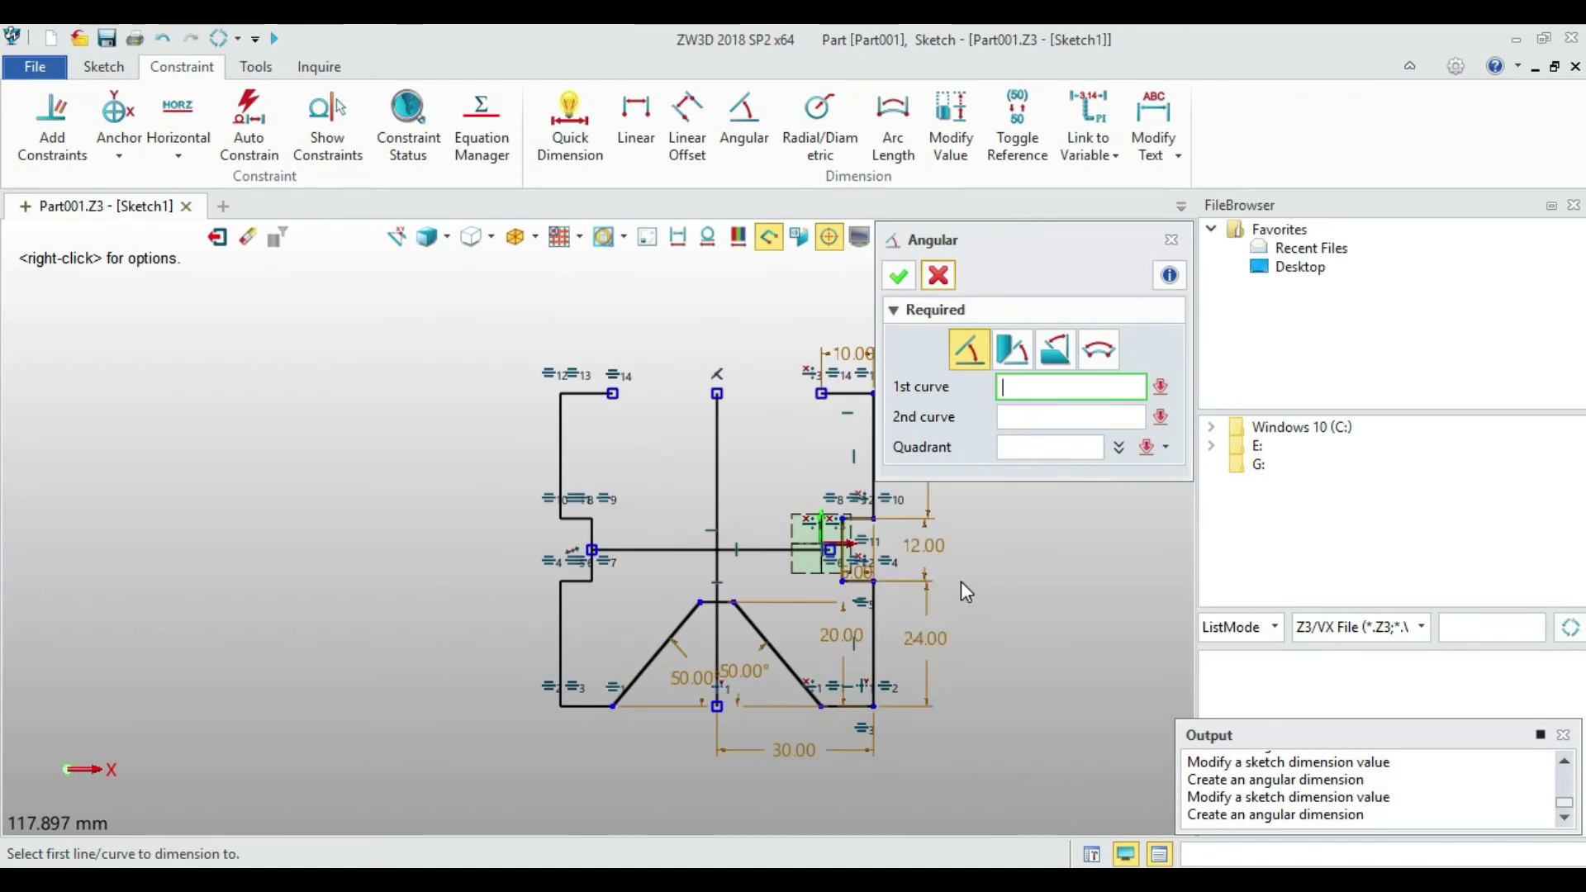
{"action": "scroll", "coordinate": [993, 565], "scroll_direction": "up", "scroll_amount": 1}
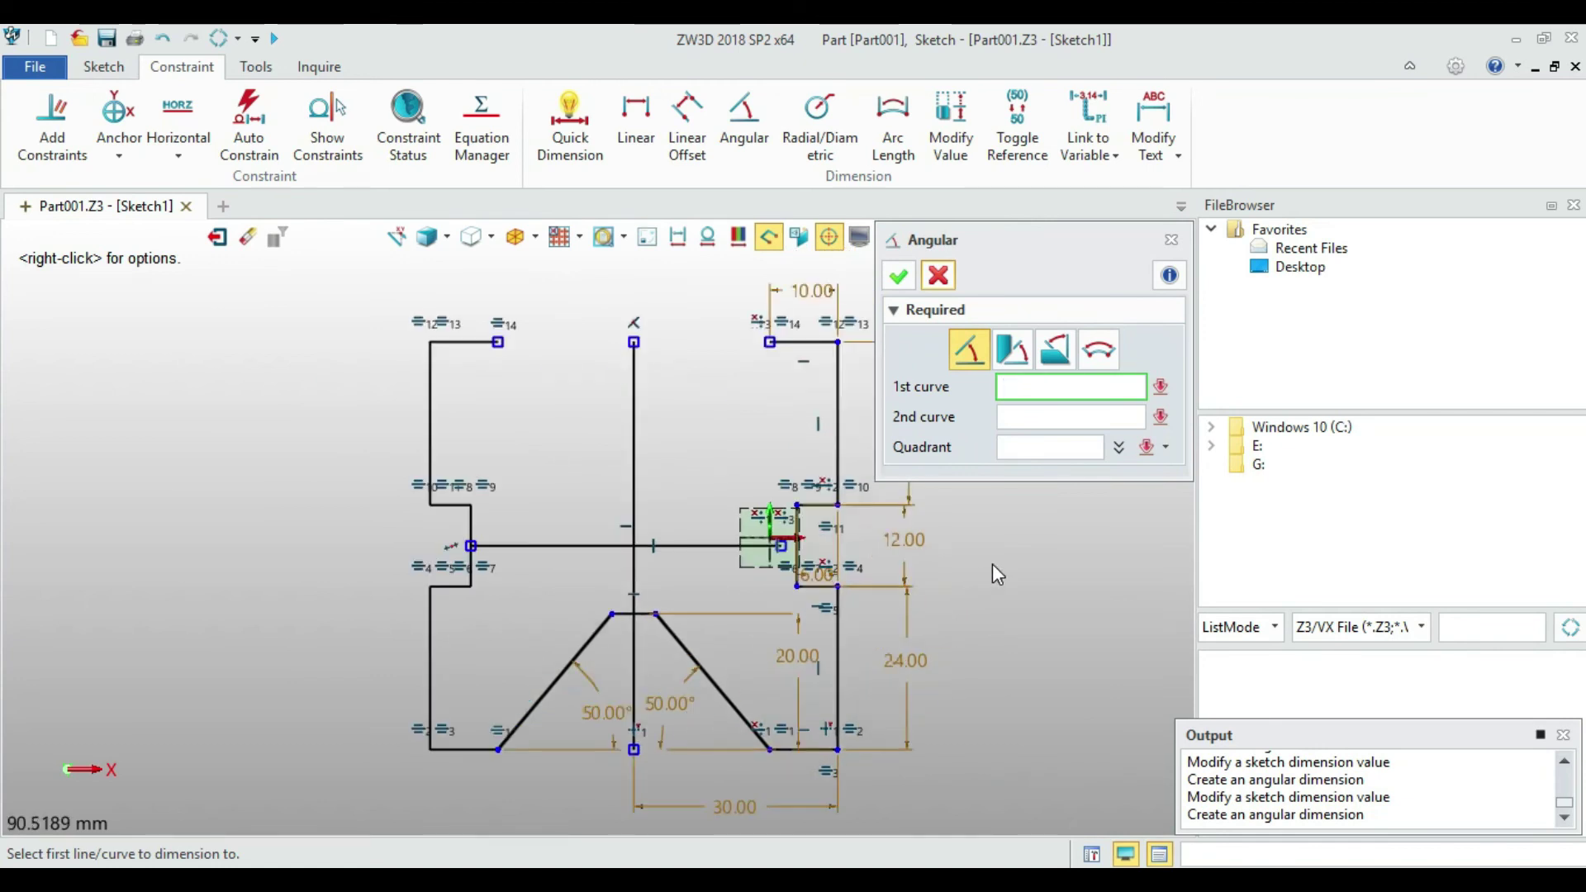
{"action": "left_click", "coordinate": [939, 275]}
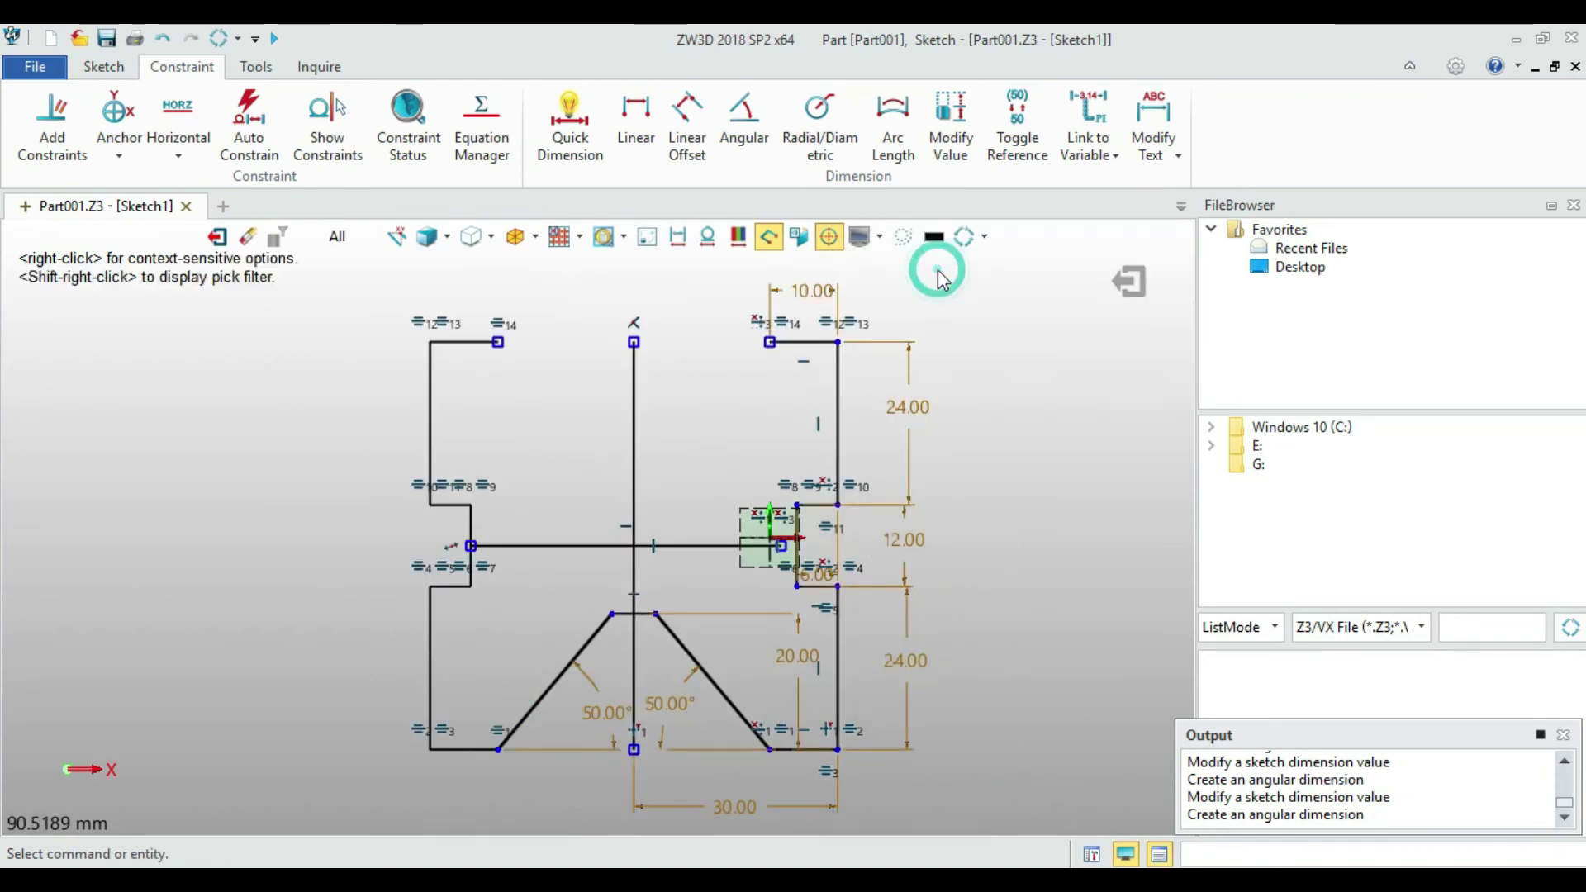
Mirror the three lines of the lower trapezoidal groove about the horizontal centre line, keeping the originals
{"action": "left_click", "coordinate": [103, 66]}
{"action": "left_click", "coordinate": [1318, 145]}
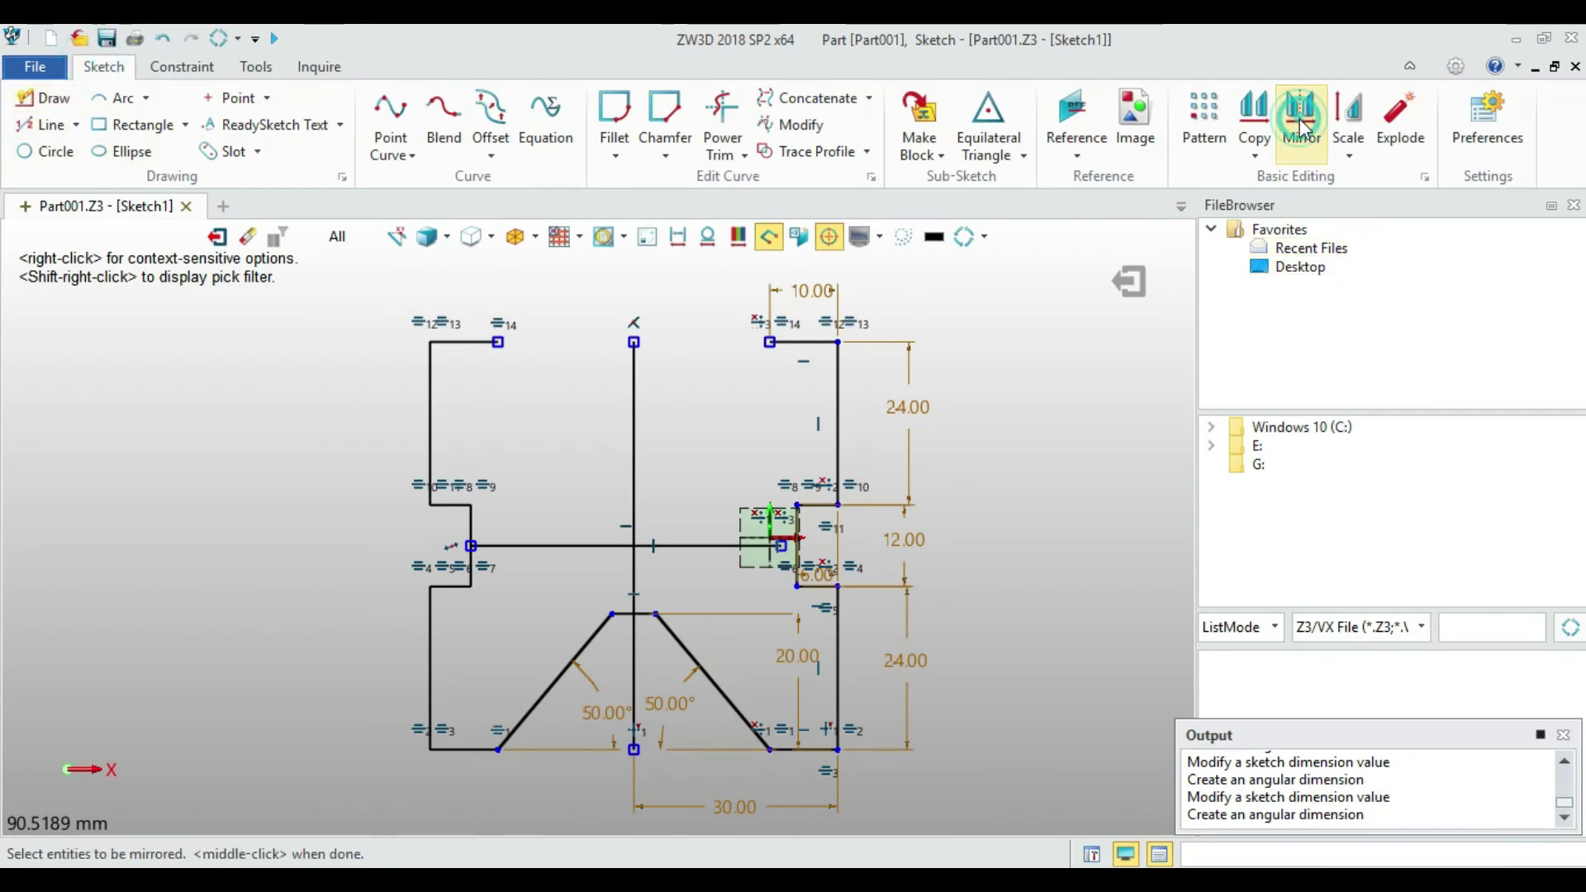
{"action": "left_click", "coordinate": [1053, 347]}
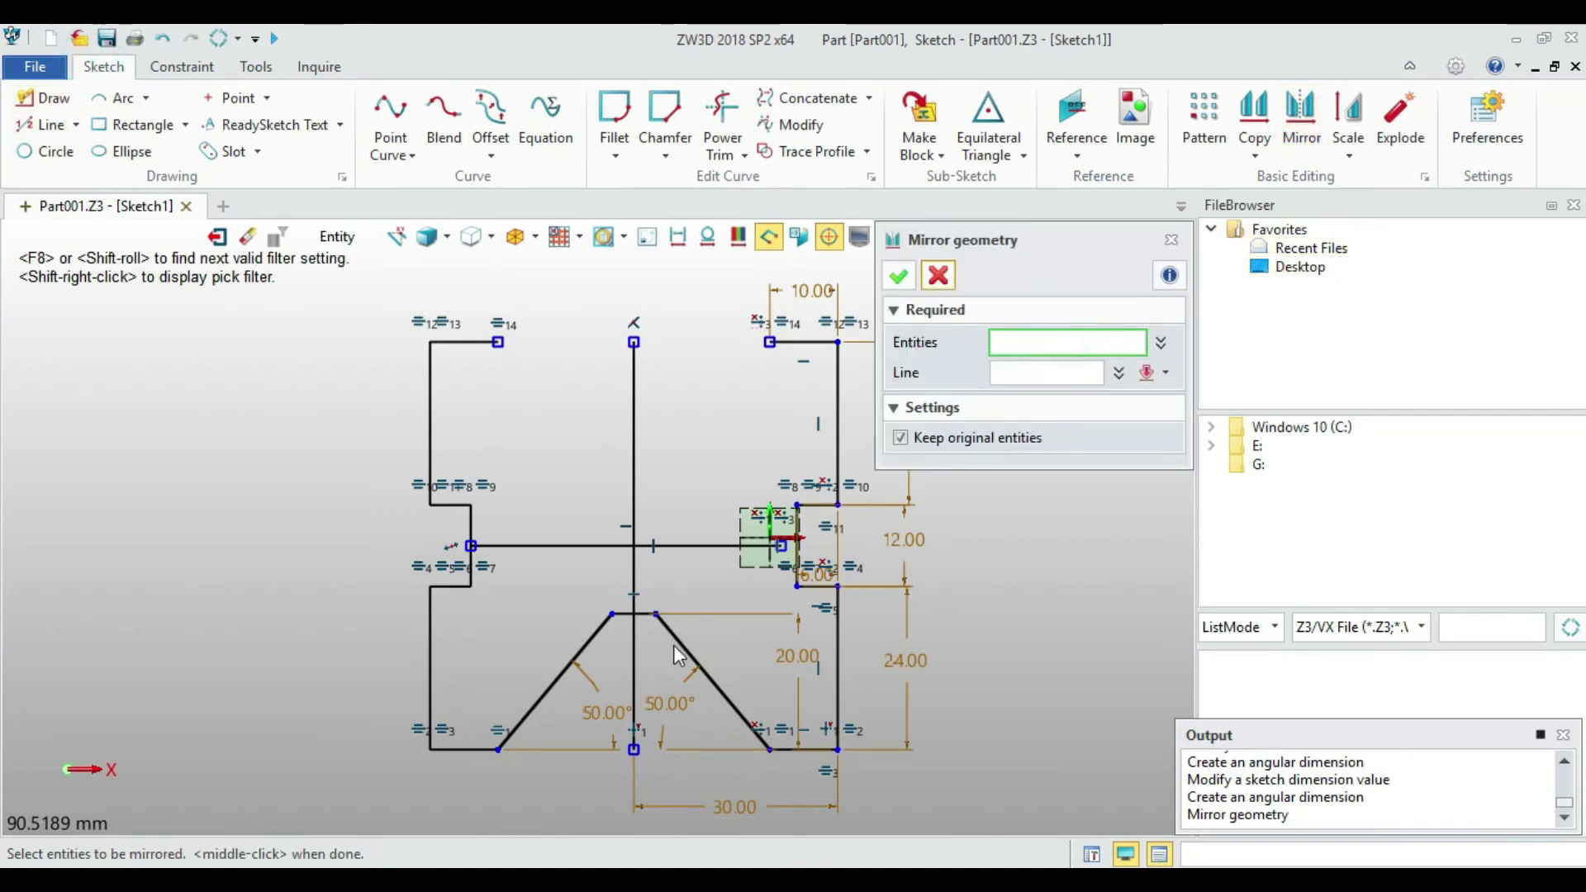
{"action": "left_click", "coordinate": [691, 657]}
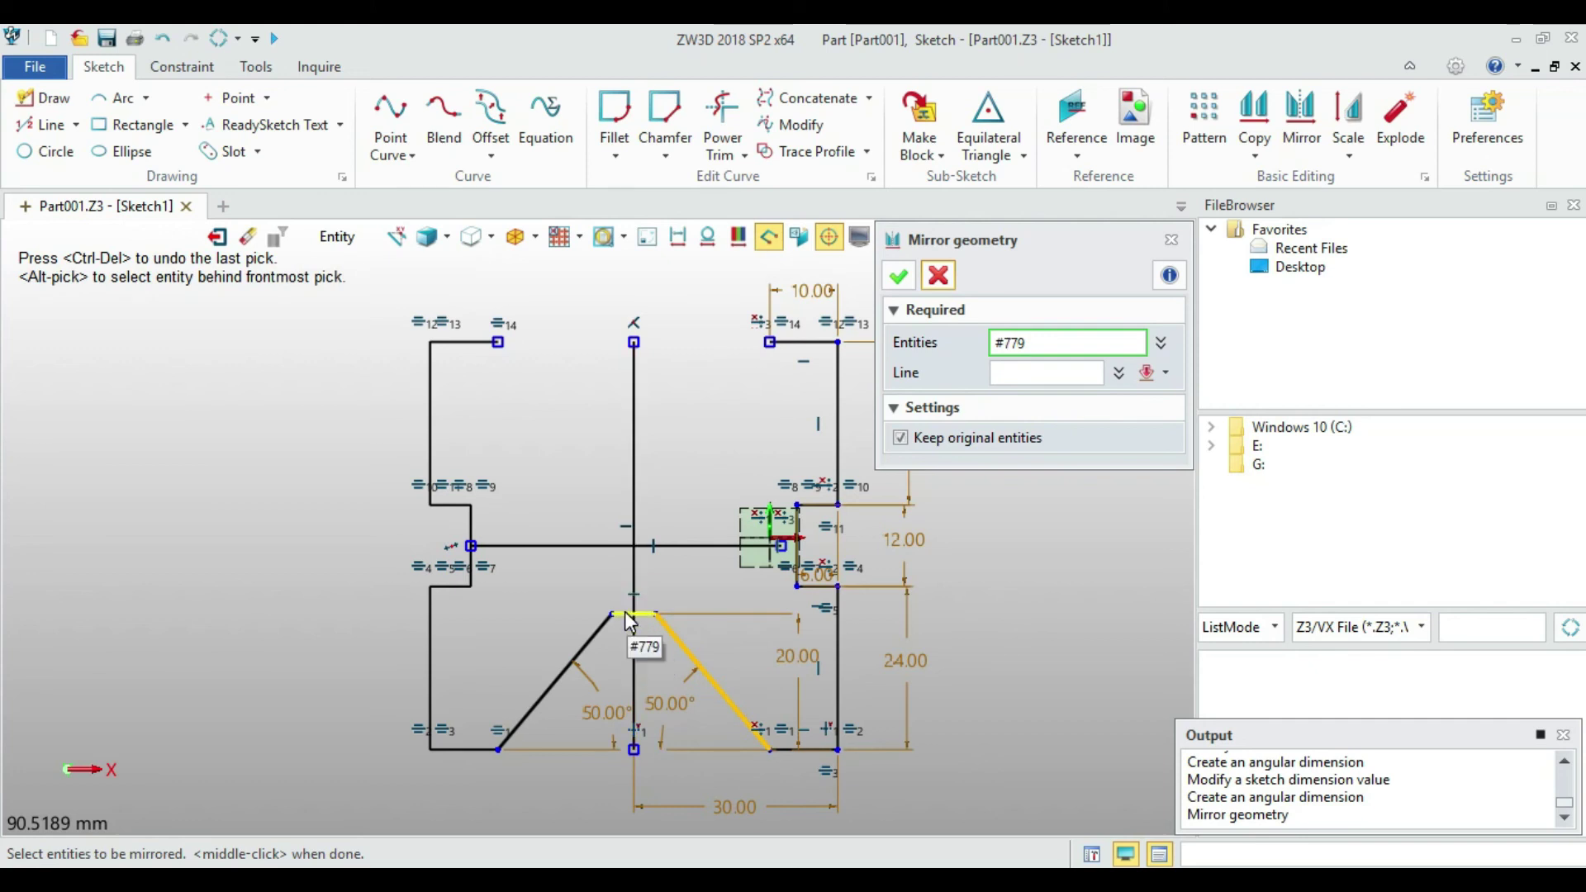
{"action": "left_click", "coordinate": [600, 627]}
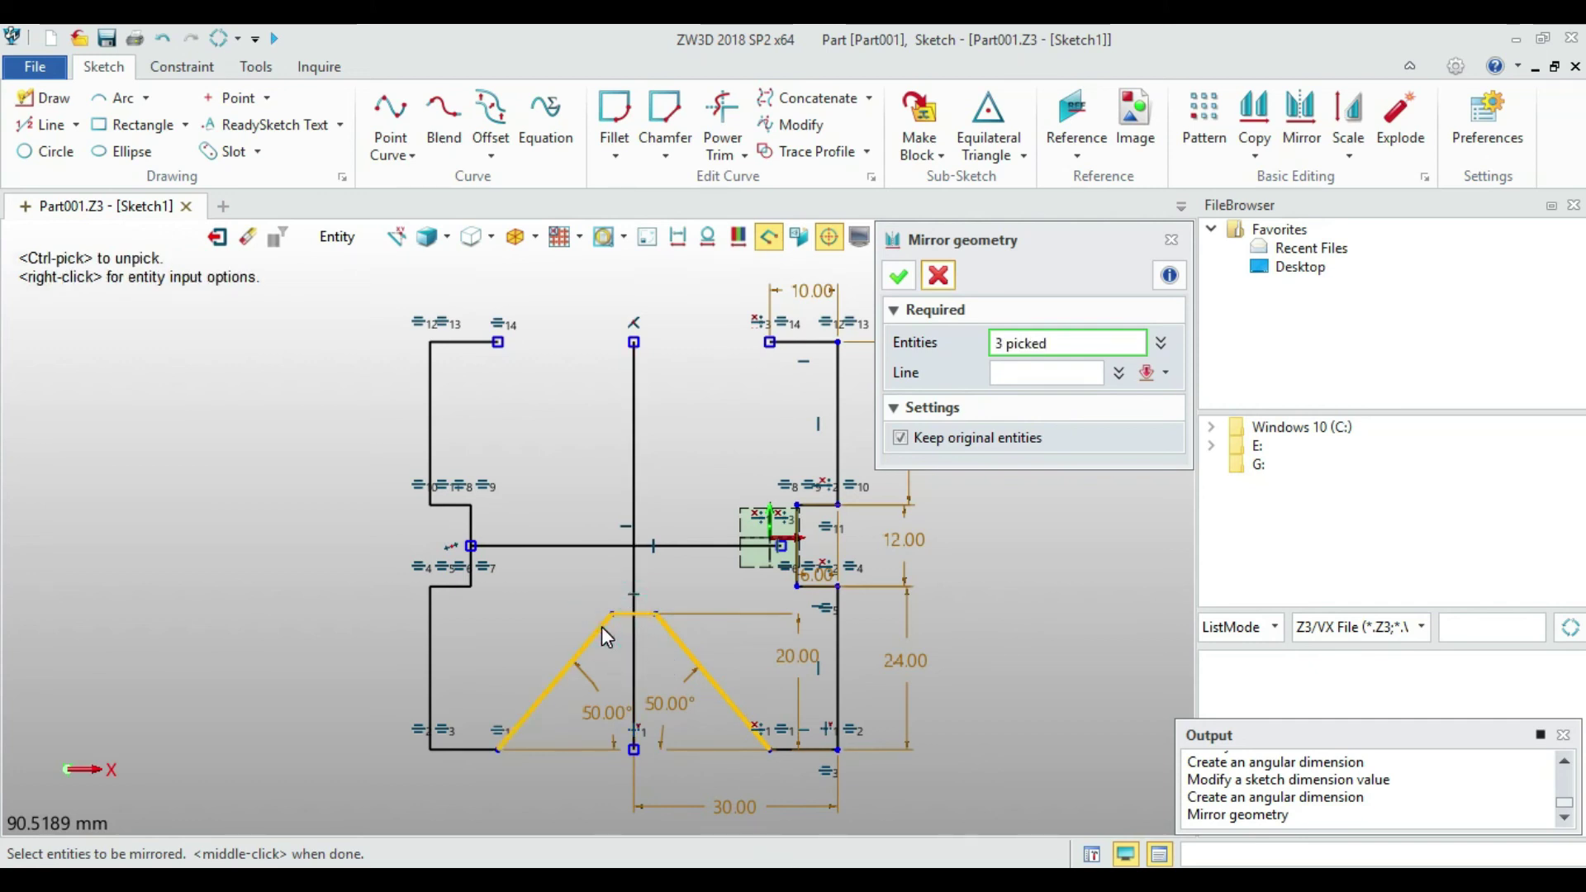
{"action": "middle_click", "coordinate": [603, 632]}
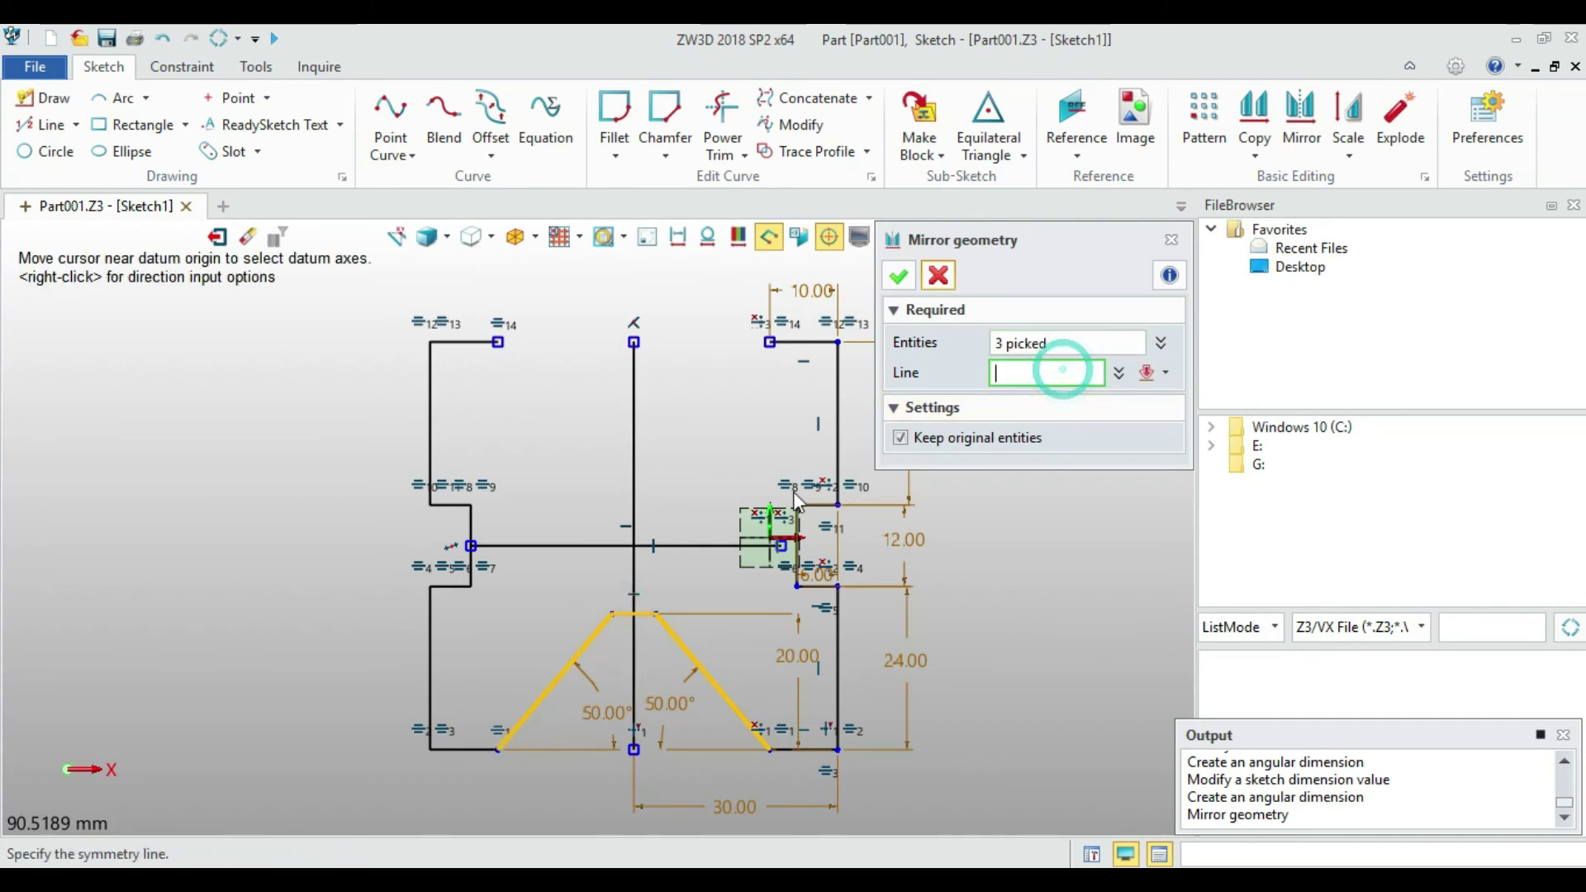
{"action": "left_click", "coordinate": [708, 544]}
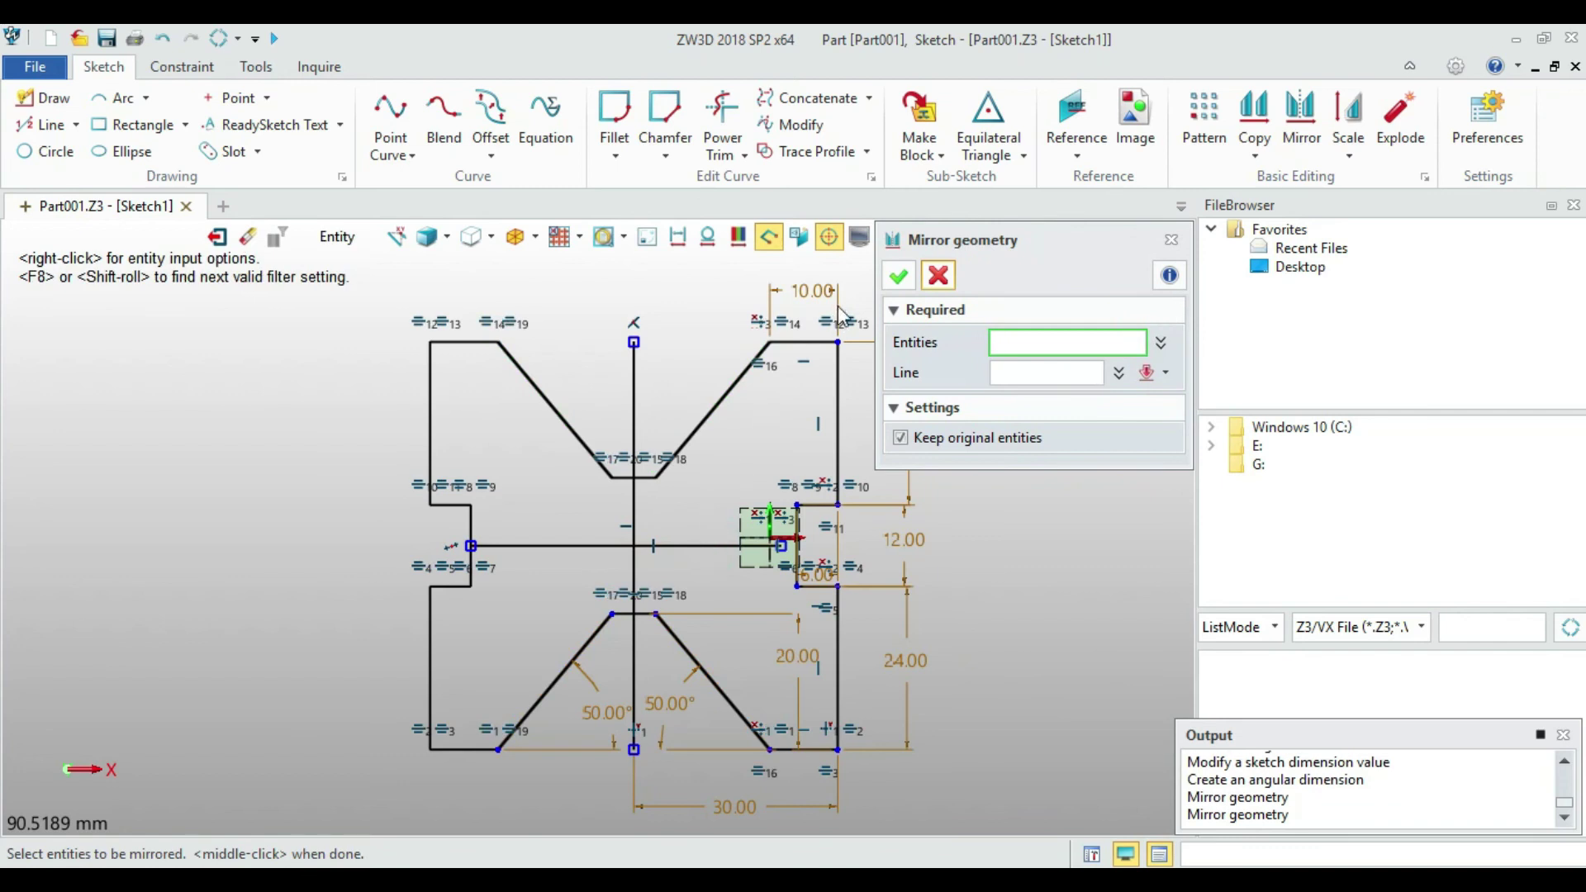
{"action": "left_click", "coordinate": [899, 275]}
Erase the horizontal and vertical centre lines from the sketch
{"action": "left_click", "coordinate": [702, 545]}
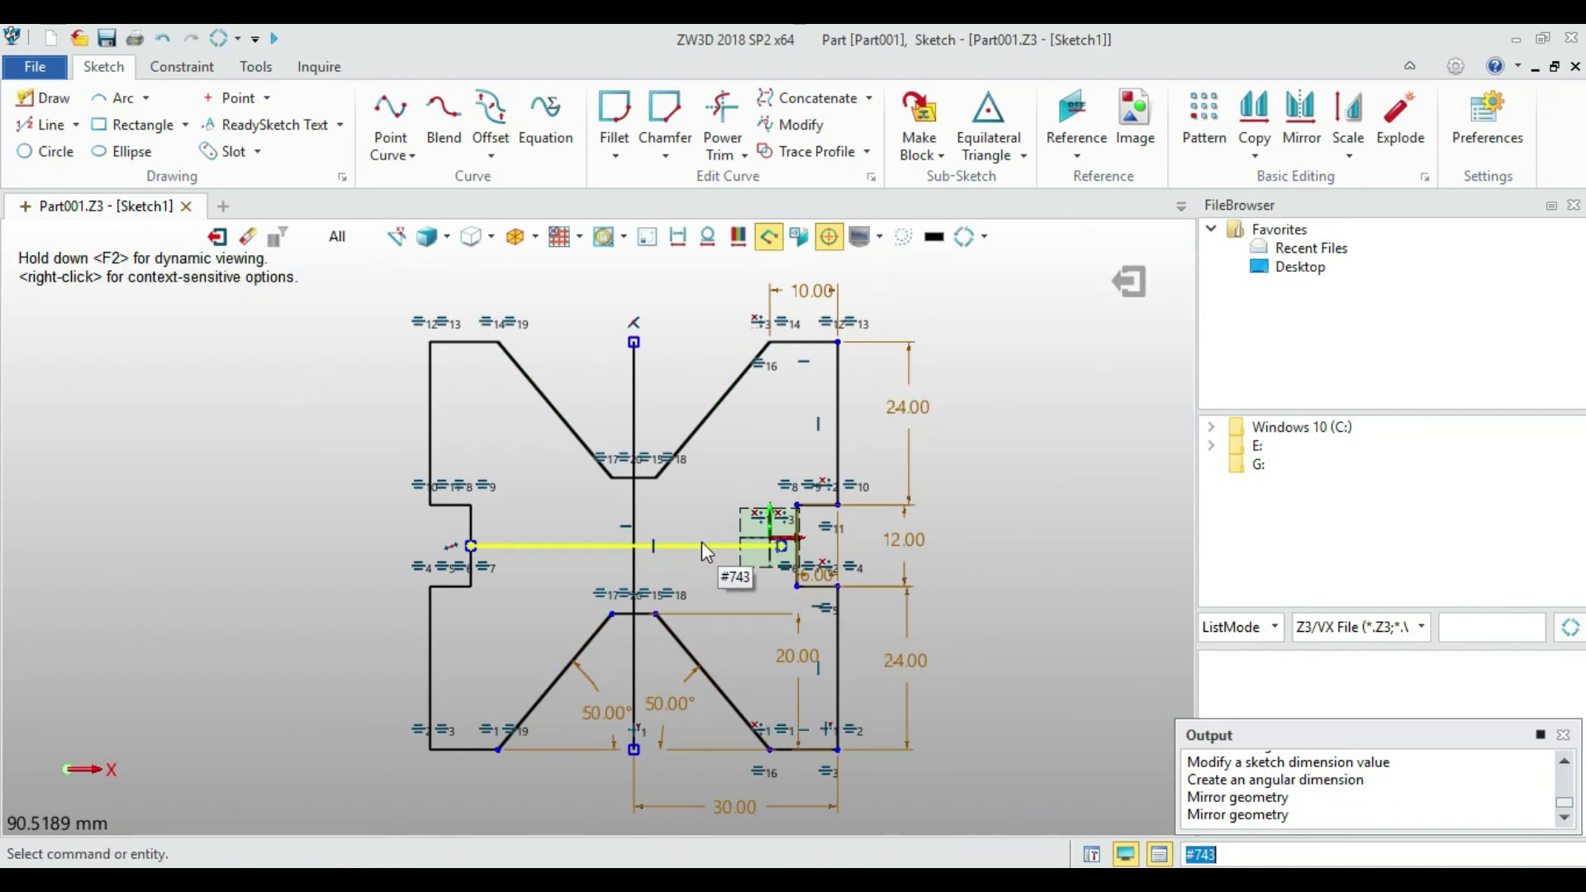
{"action": "left_click", "coordinate": [636, 390]}
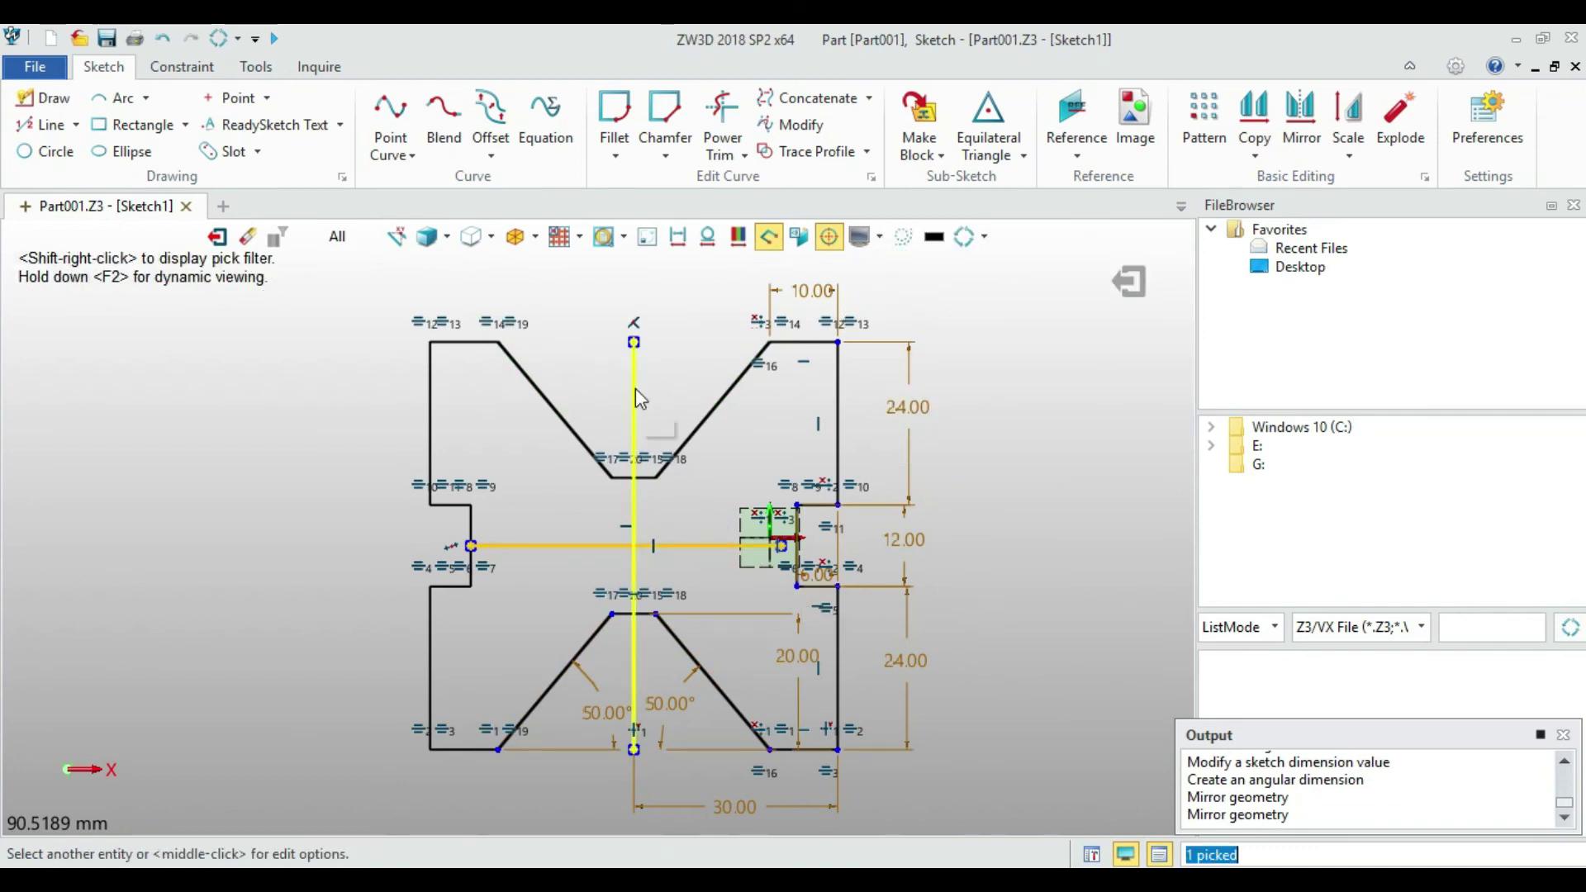
{"action": "right_click", "coordinate": [636, 388]}
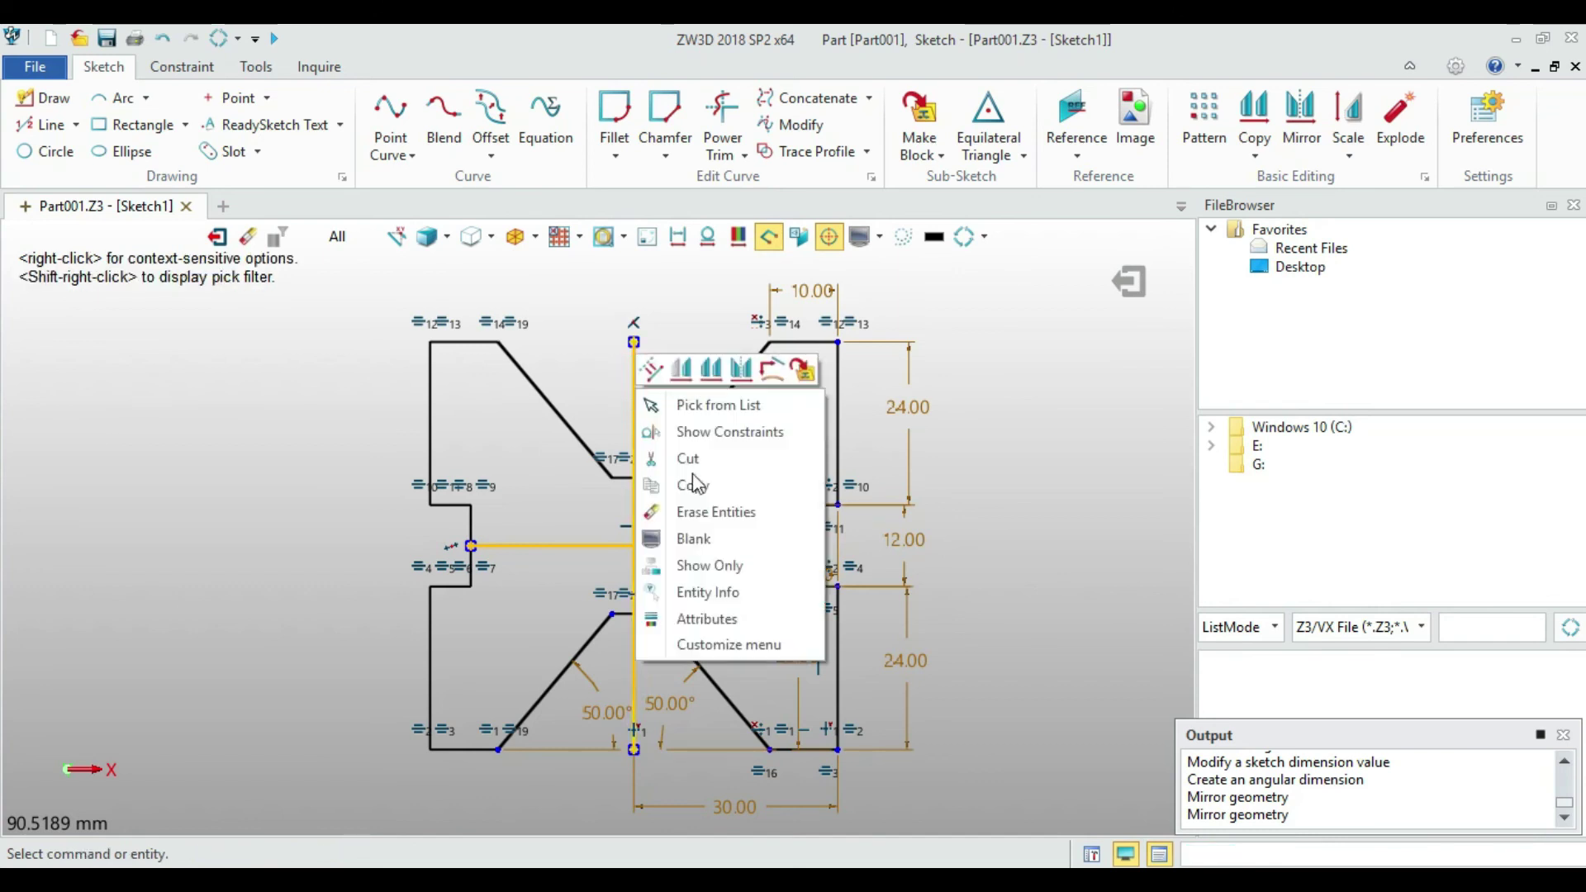
{"action": "left_click", "coordinate": [707, 516]}
{"action": "scroll", "coordinate": [766, 580], "scroll_direction": "down", "scroll_amount": 2}
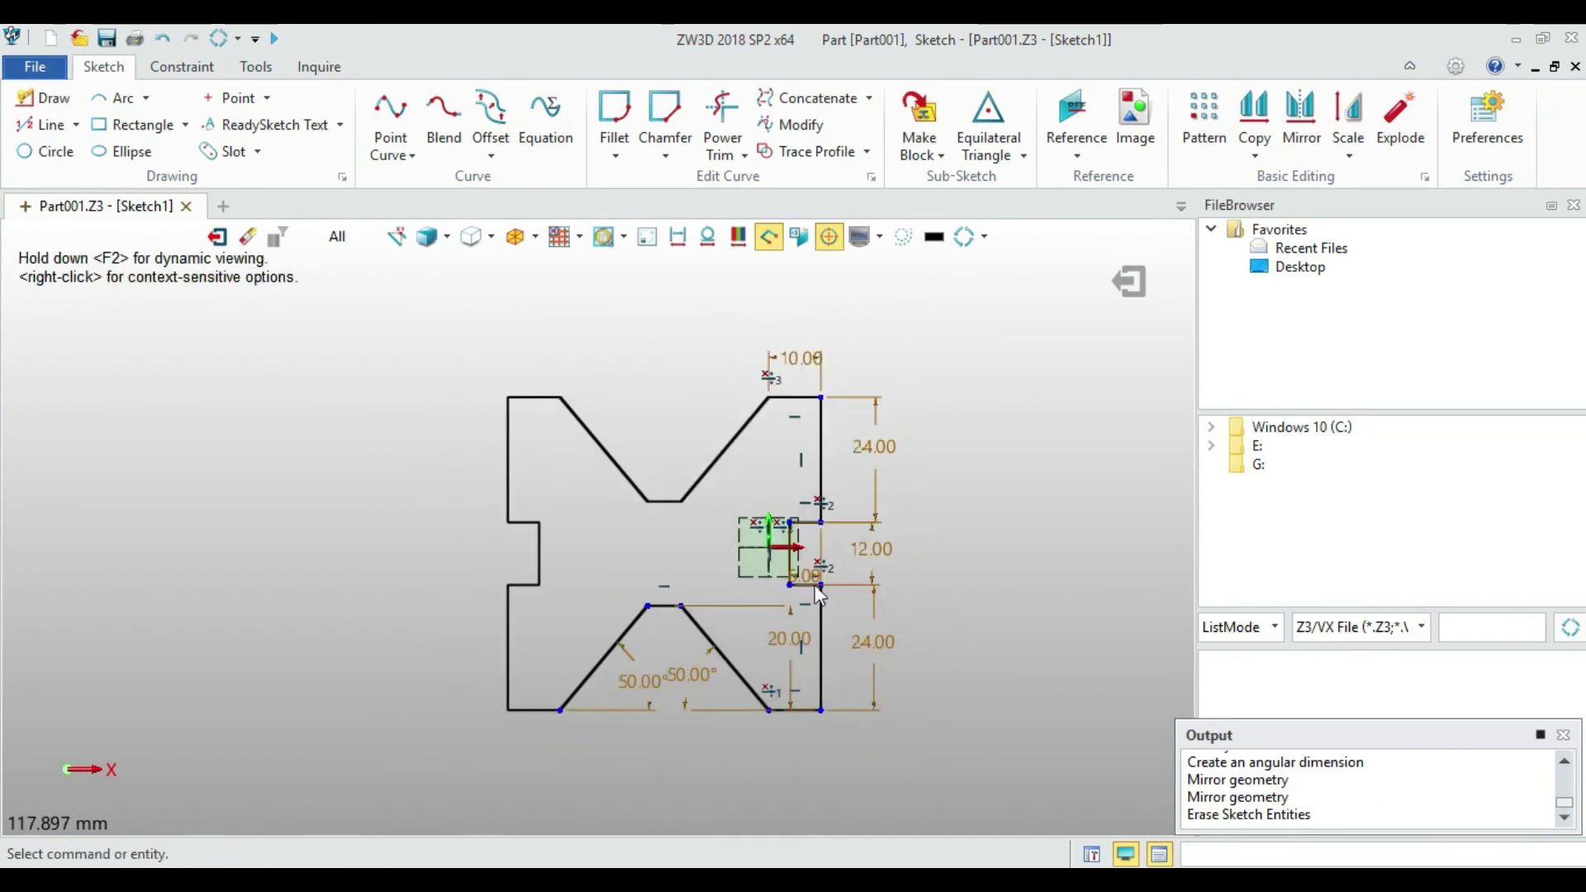
{"action": "scroll", "coordinate": [816, 584], "scroll_direction": "up", "scroll_amount": 2}
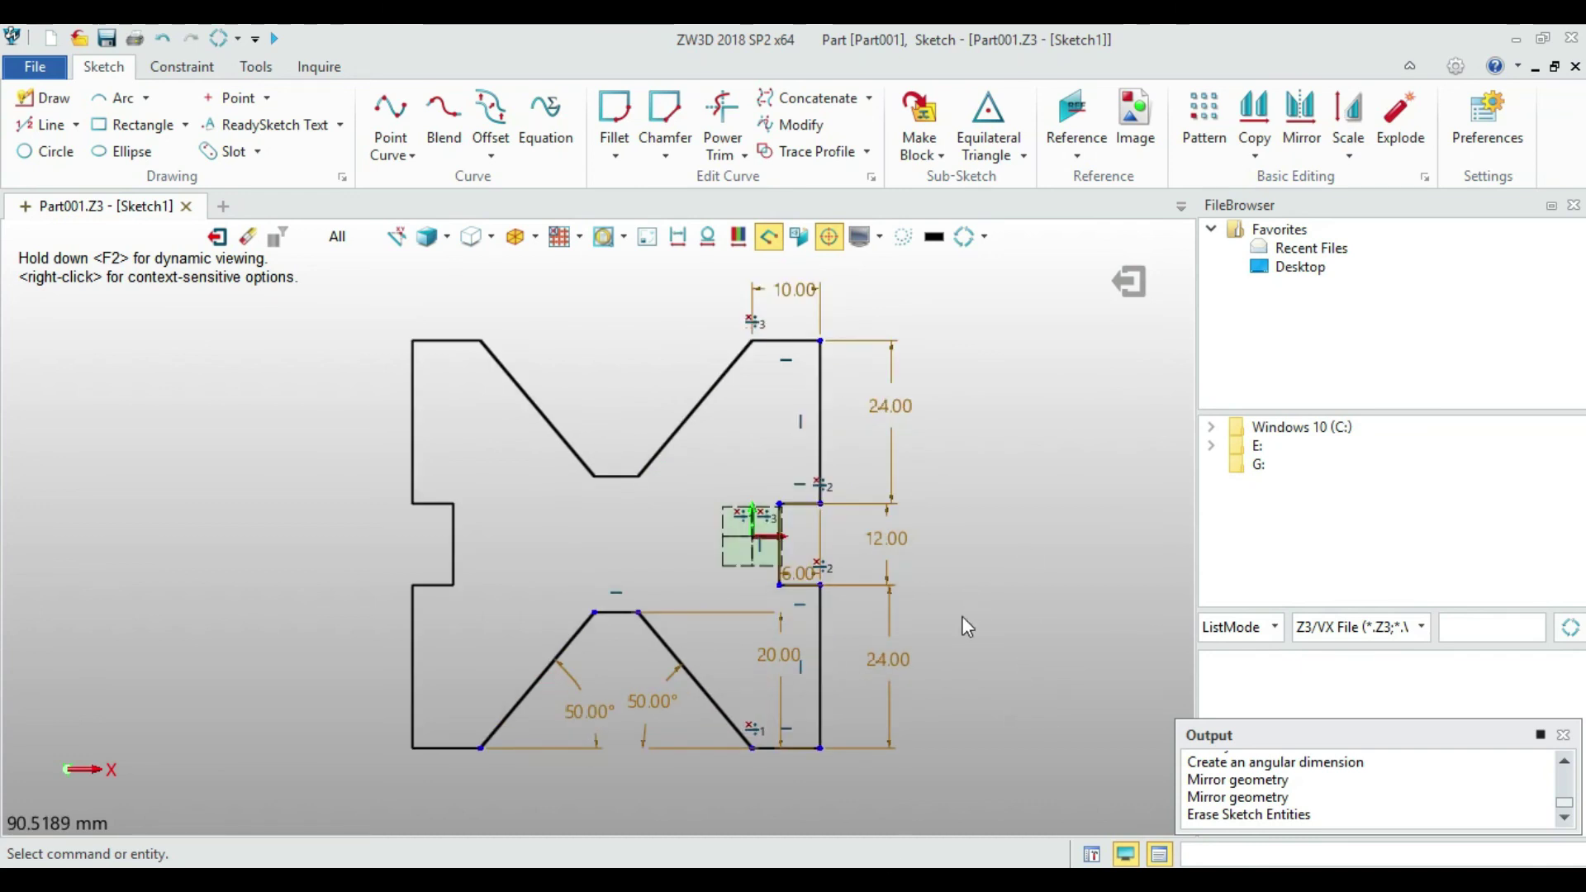
Switch to the AutoCAD Part #24 reference image in Photos and check the base block's dimensions
{"action": "key", "text": "alt+Tab"}
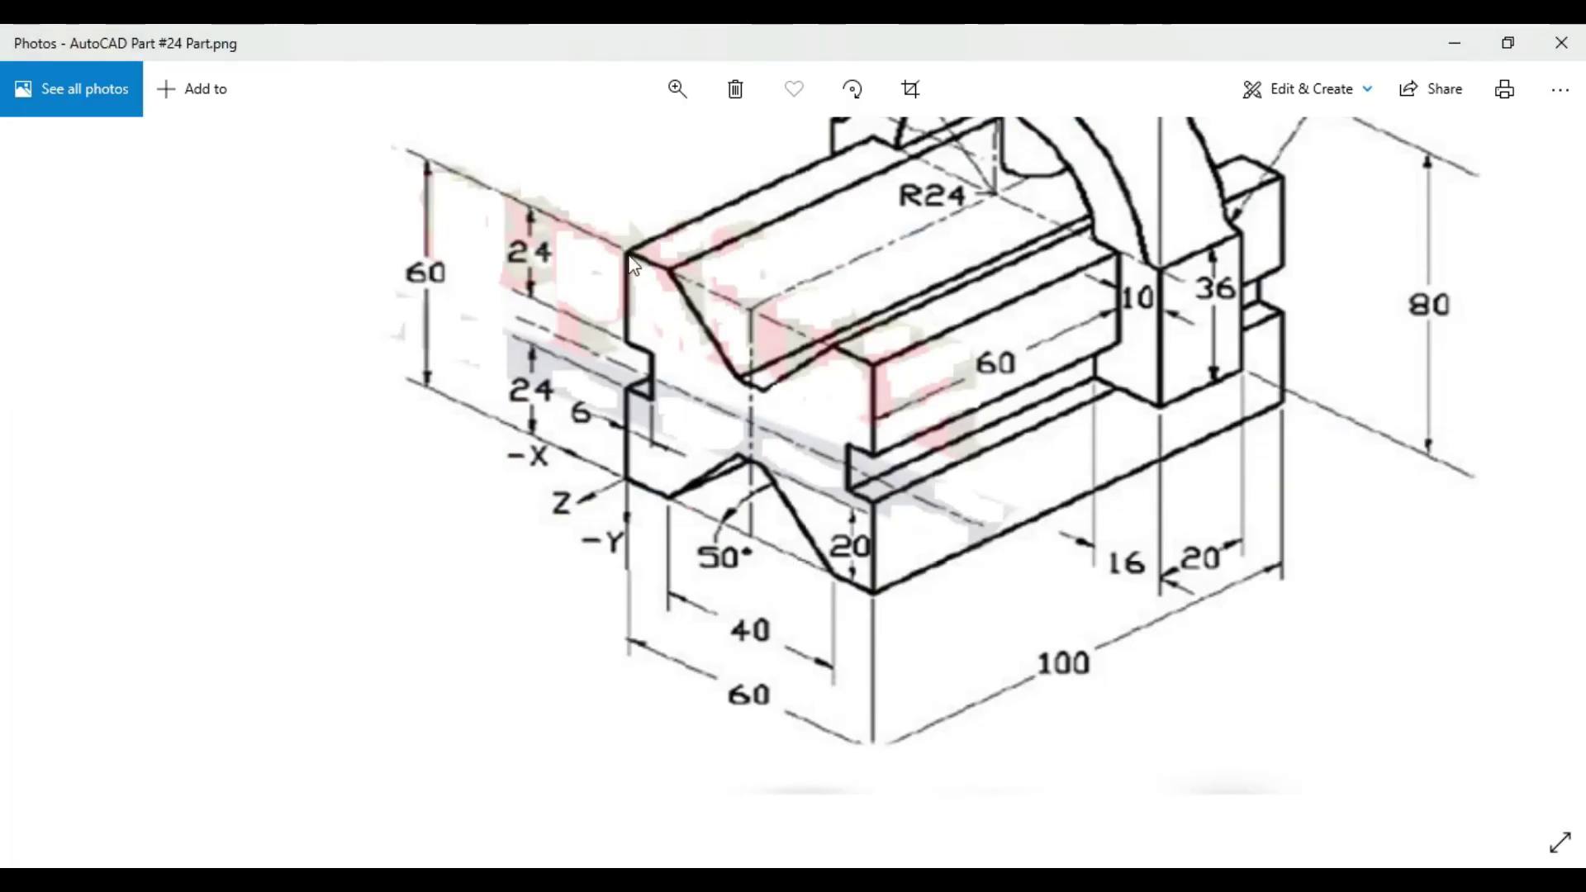